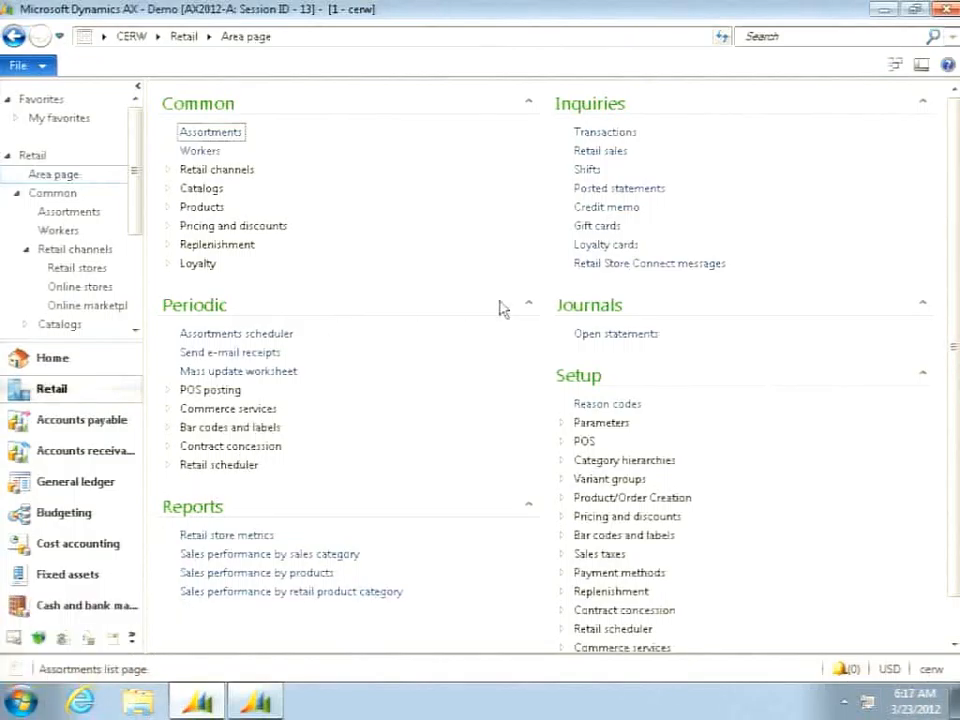
Create a retail price group Houston with the name Houston and mark it as a retail group
left_click(562, 519)
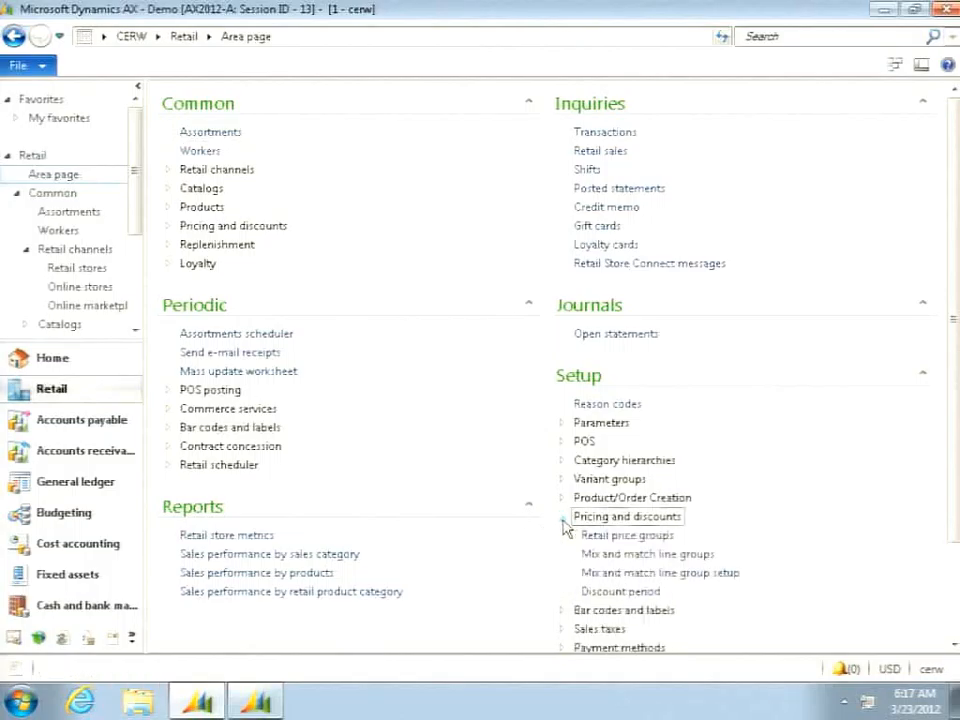
left_click(623, 537)
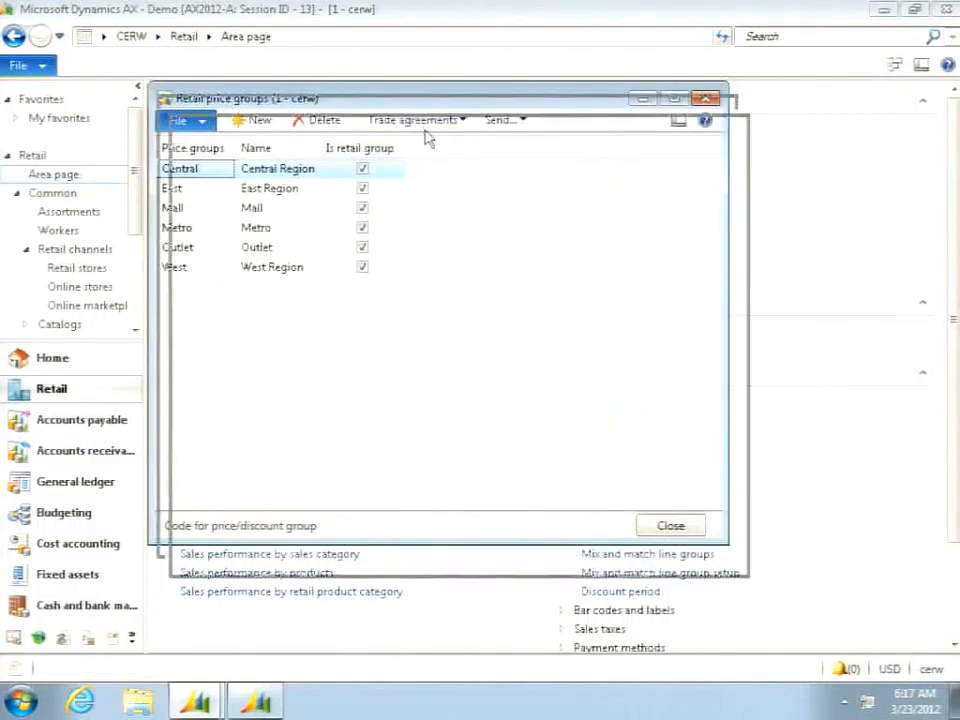
left_click(272, 157)
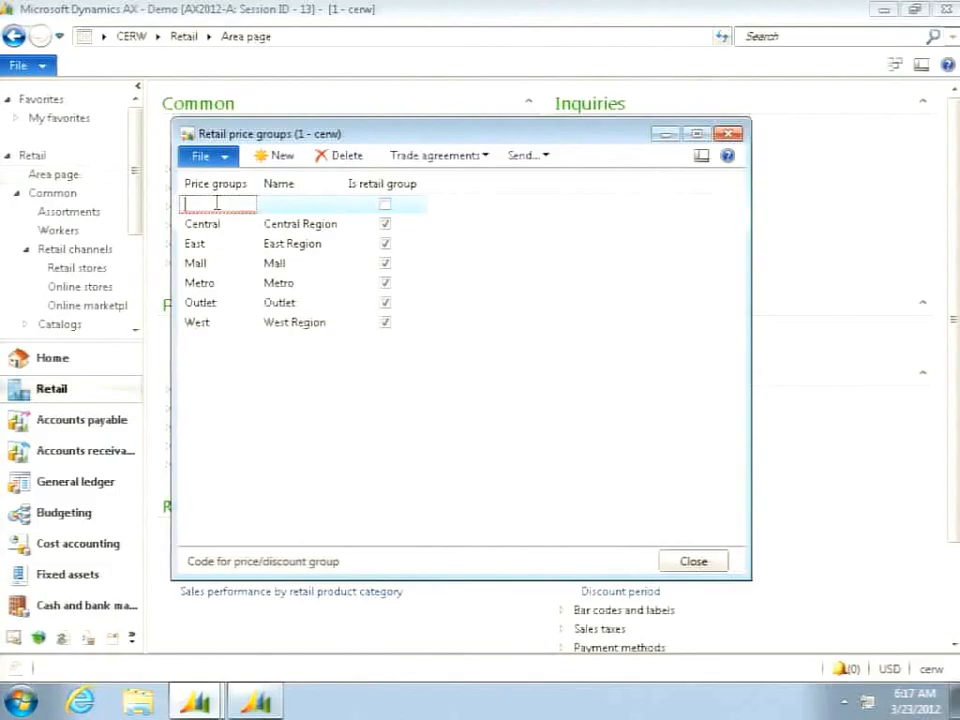
type("Houston")
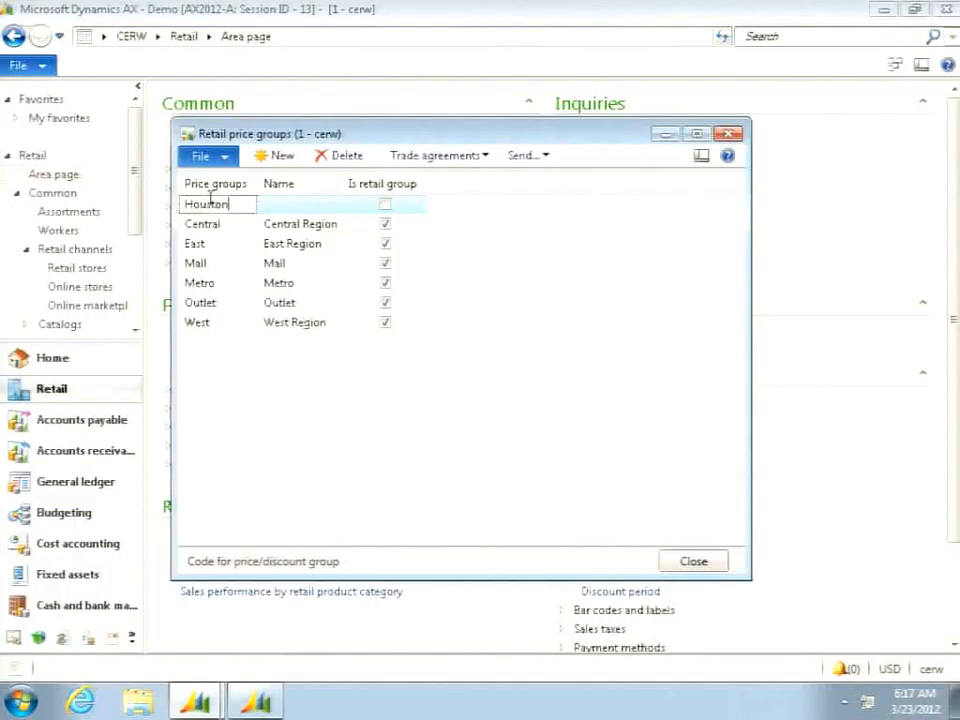
key("Tab")
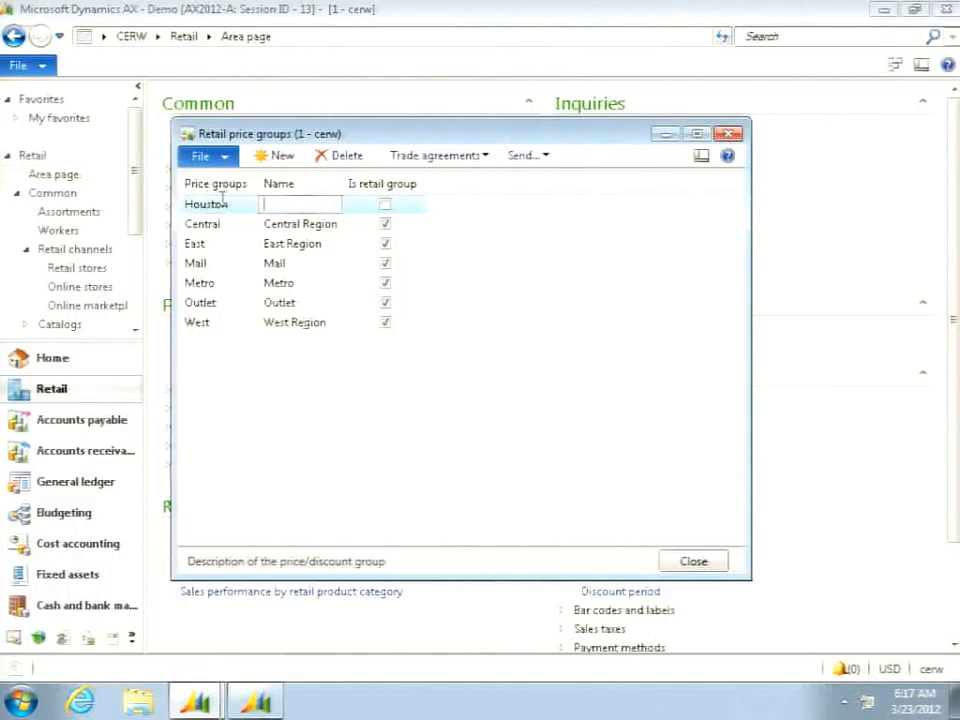
type("Houston")
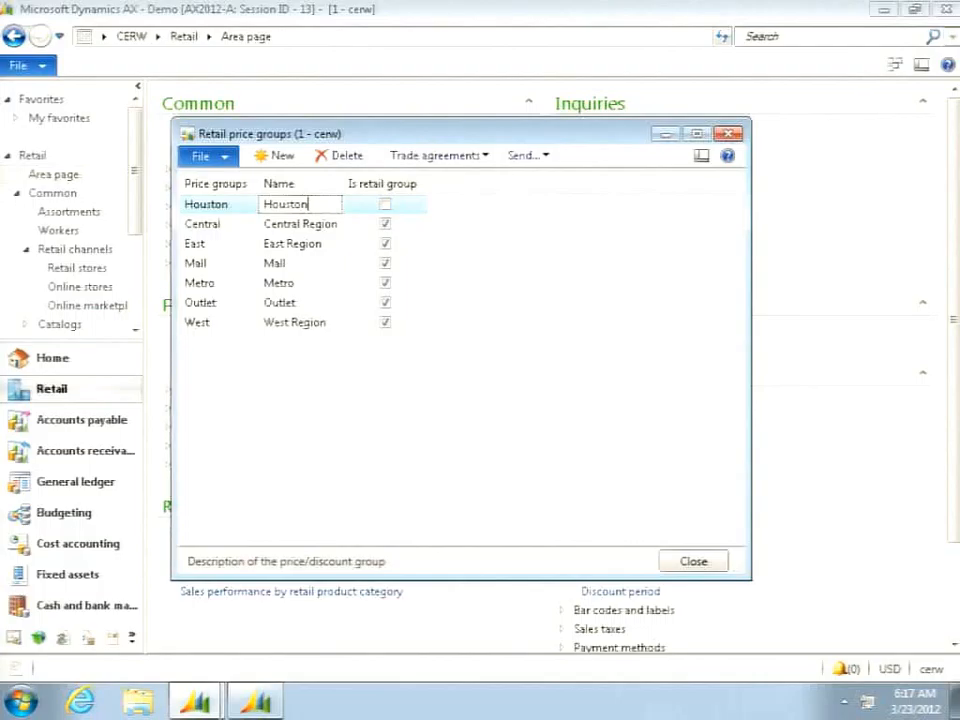
left_click(386, 208)
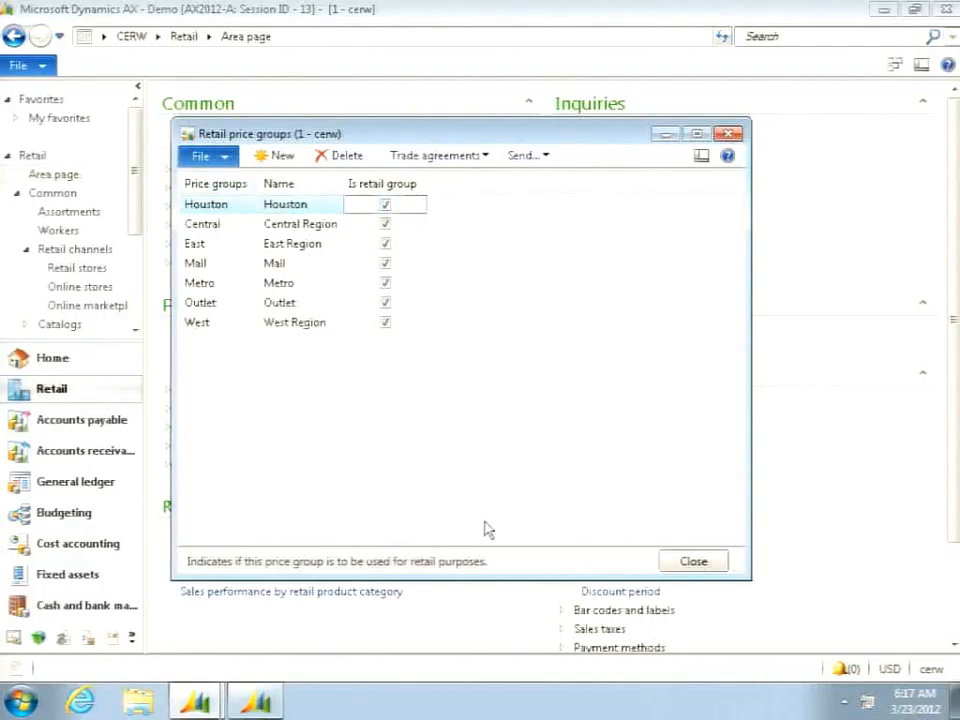
left_click(695, 560)
Assign the Houston price group to the Adventure Works Houston retail store
left_click(169, 171)
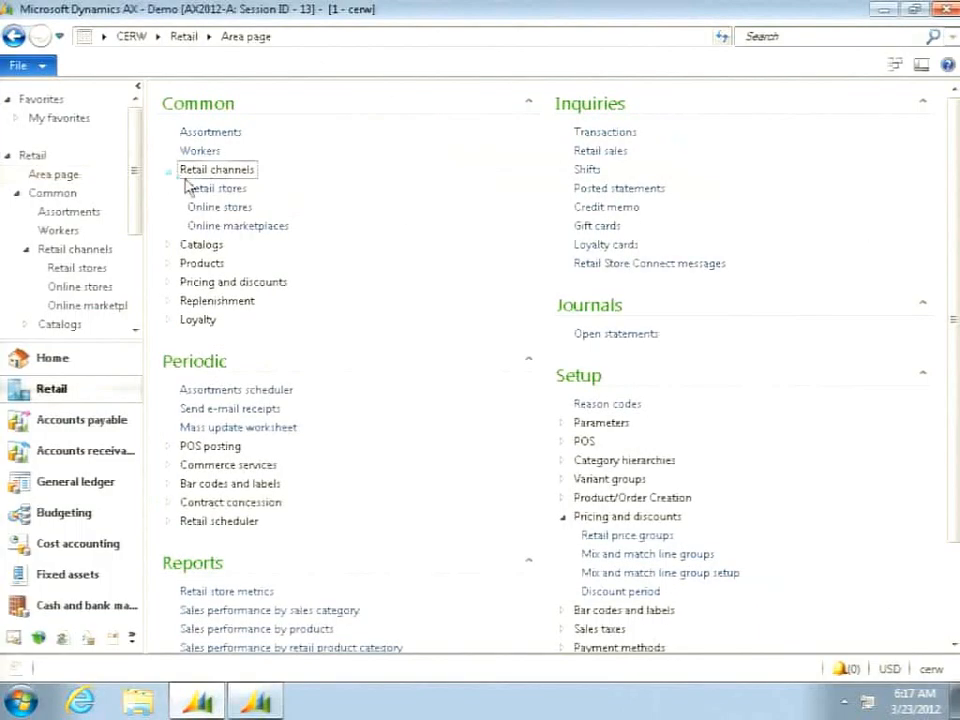
left_click(203, 189)
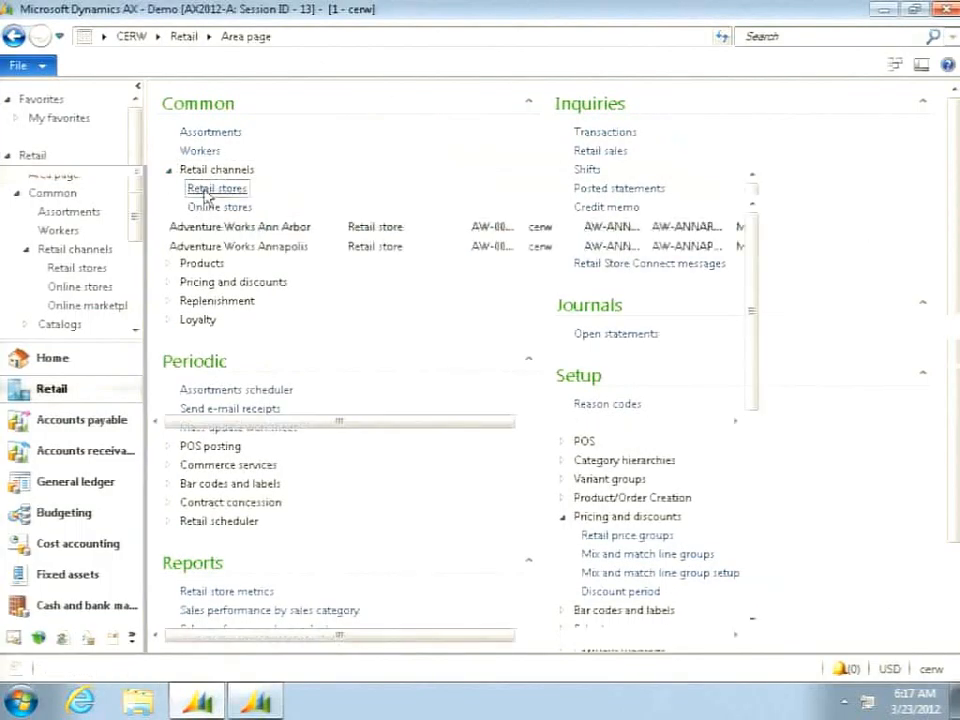
scroll(217, 383, "down", 4)
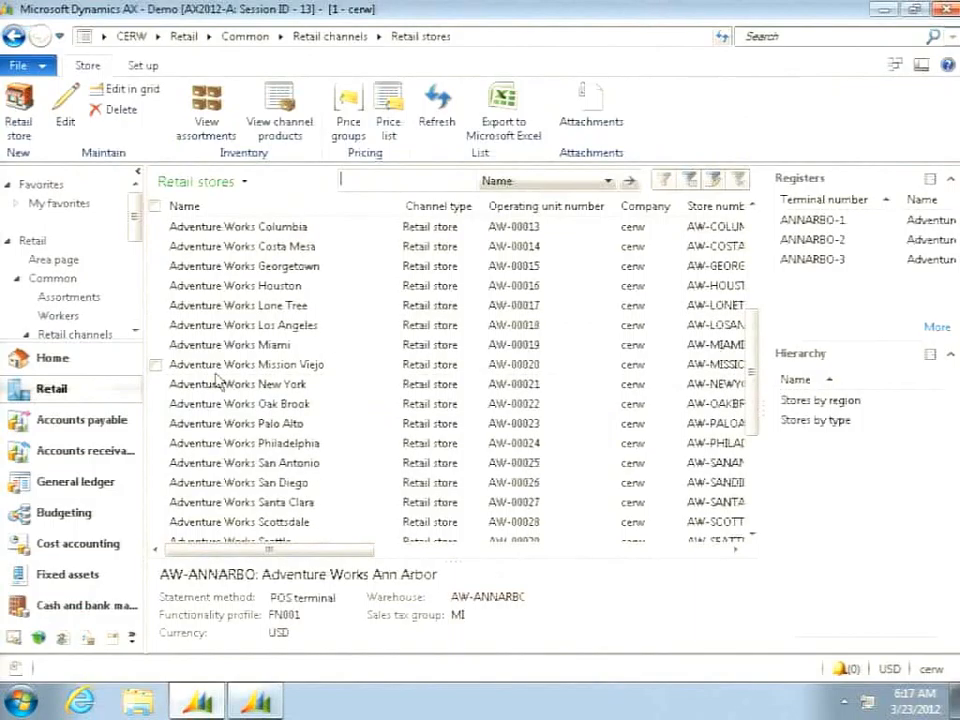
left_click(214, 285)
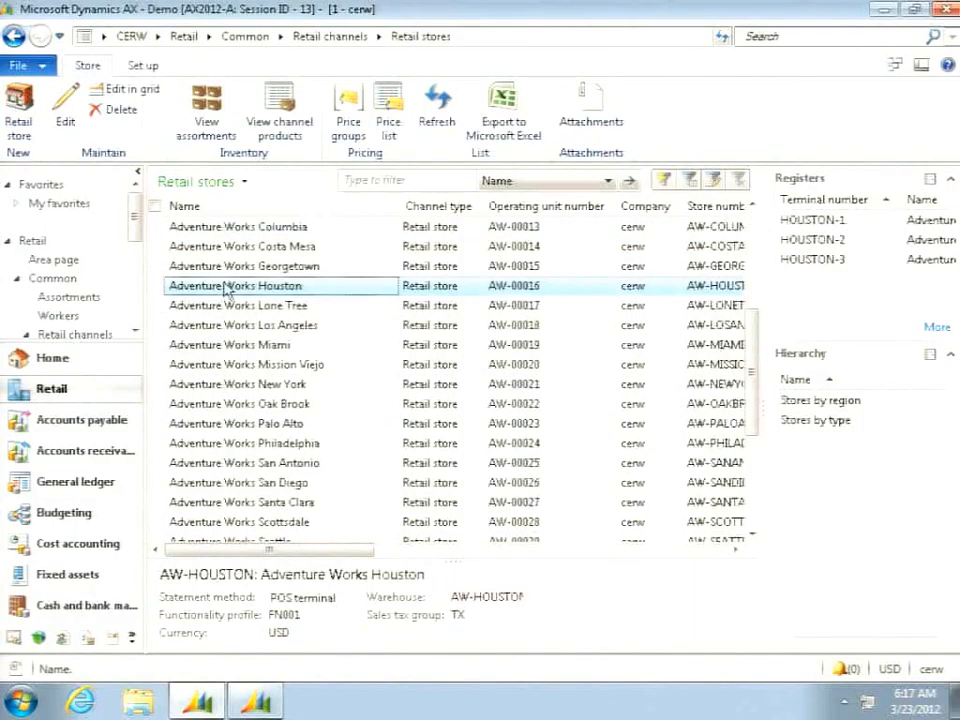
left_click(350, 110)
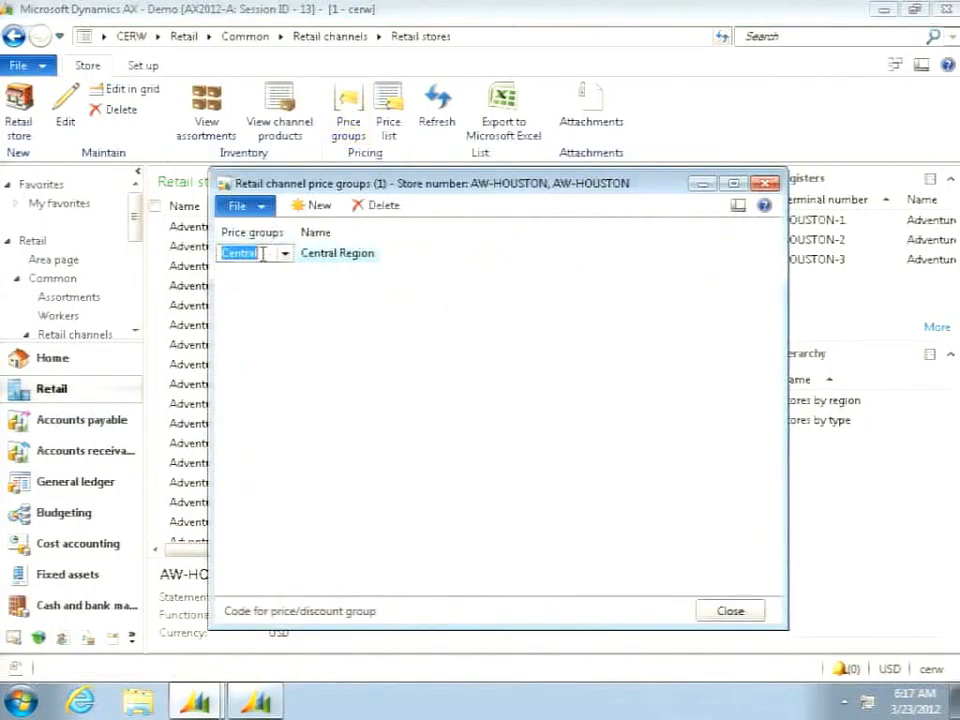
left_click(320, 207)
left_click(285, 254)
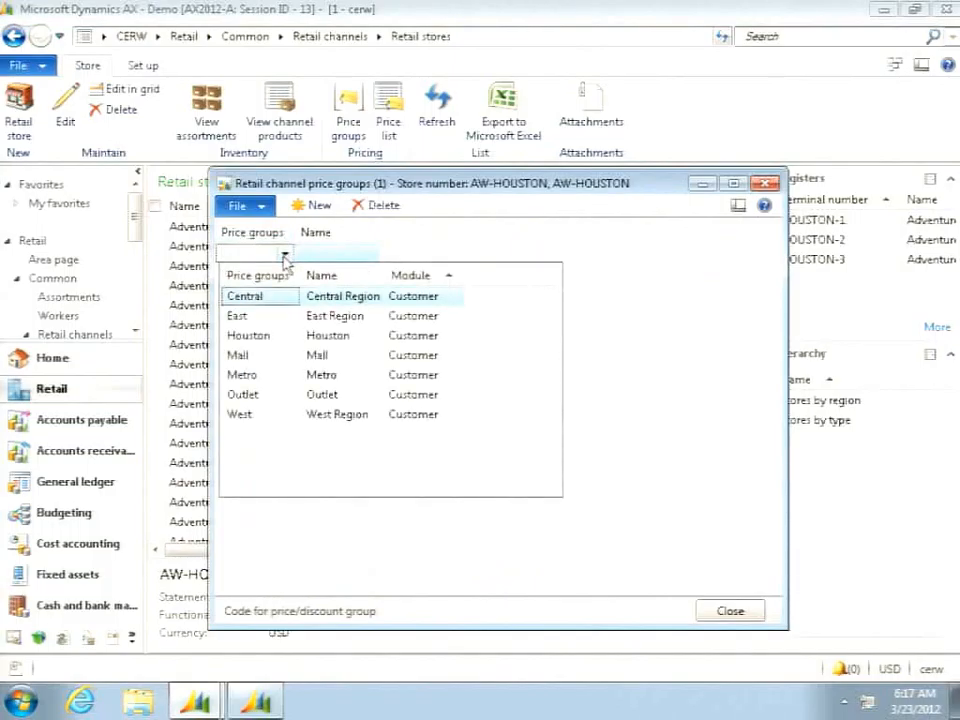
left_click(254, 336)
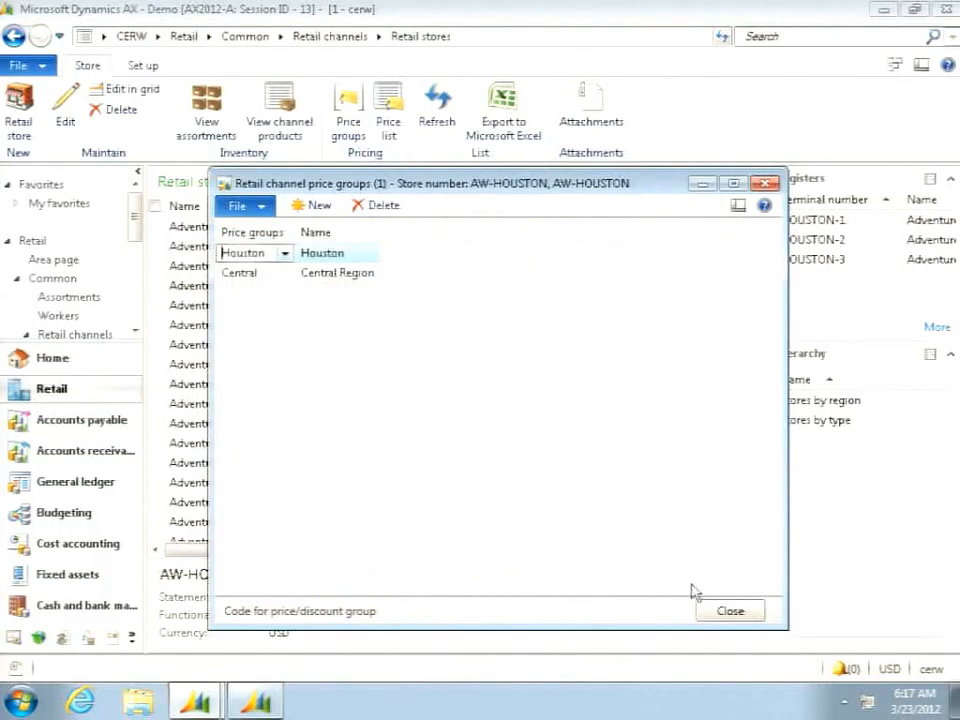
left_click(740, 614)
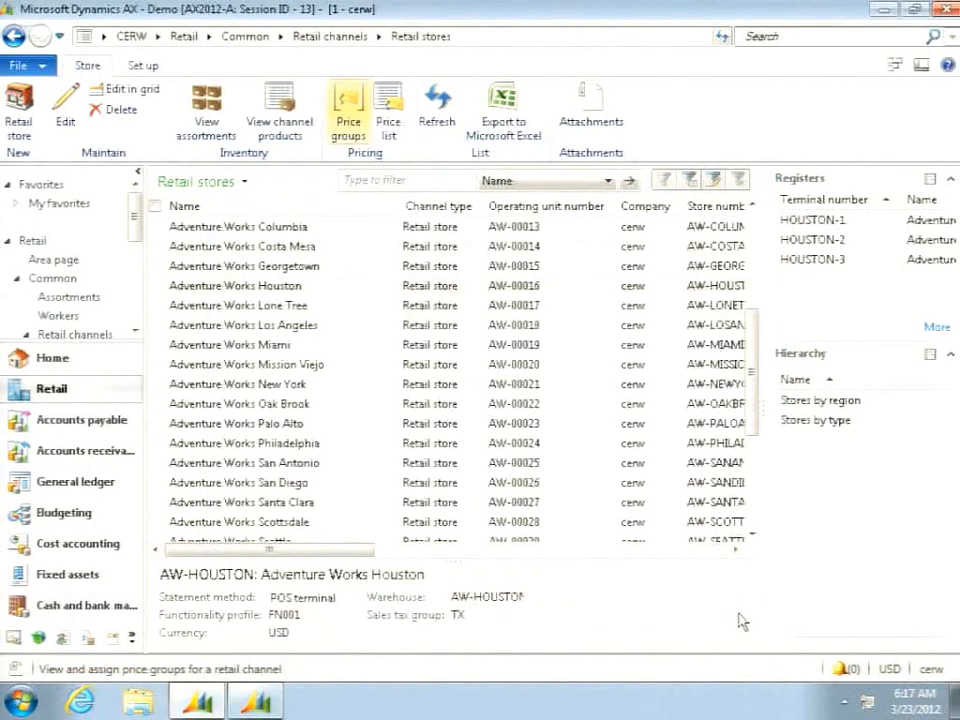
In Sales and marketing, create a price/discount agreement journal using the price adjustment journal name and open its lines
left_click(157, 36)
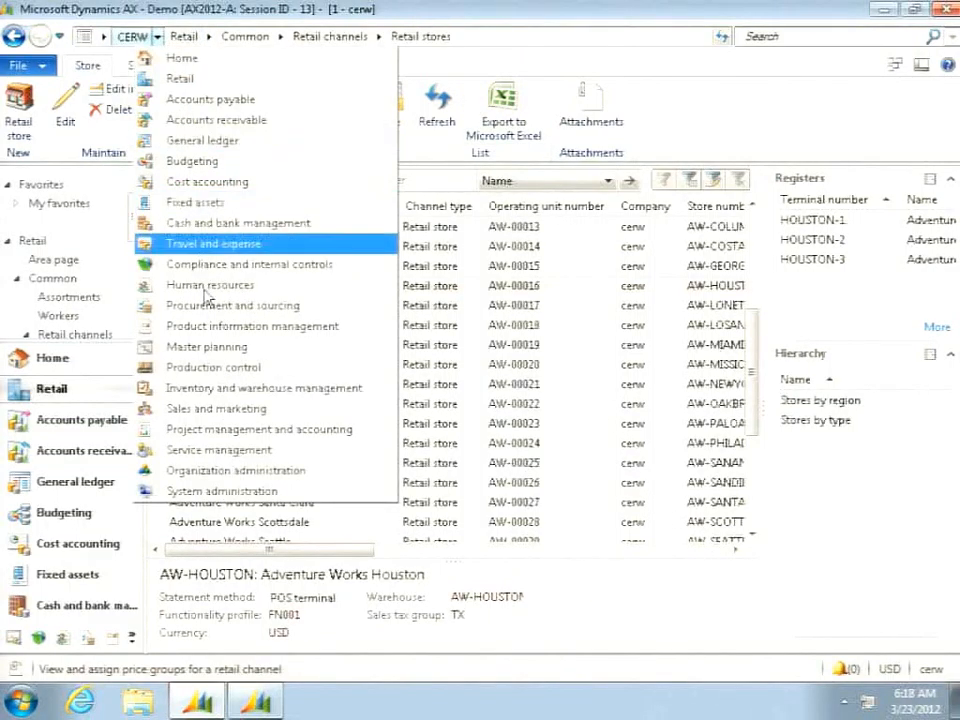
left_click(214, 410)
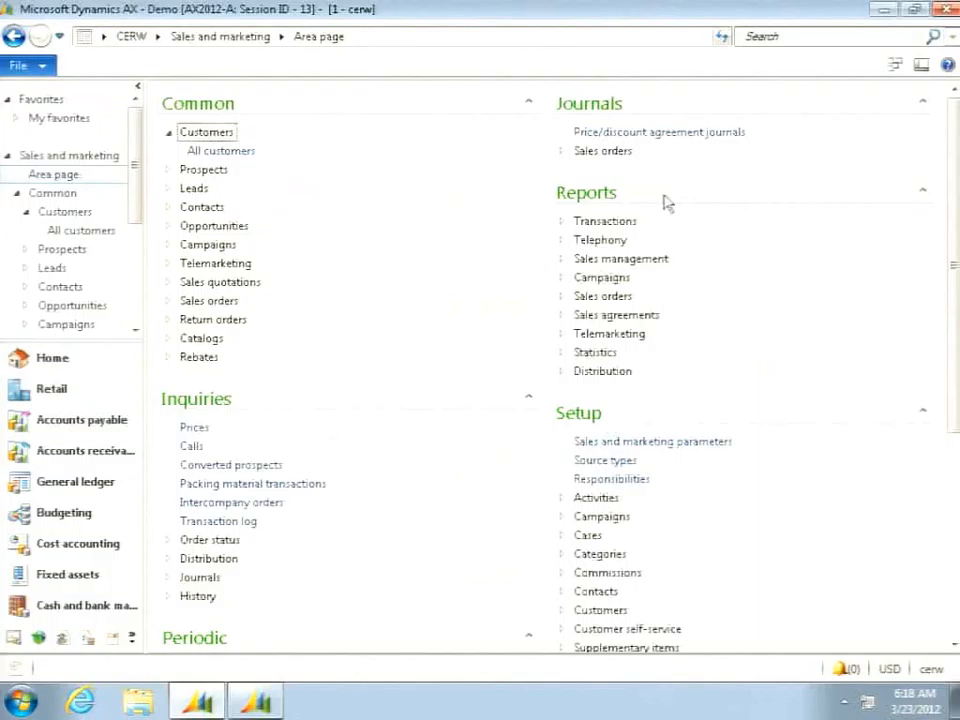
left_click(680, 134)
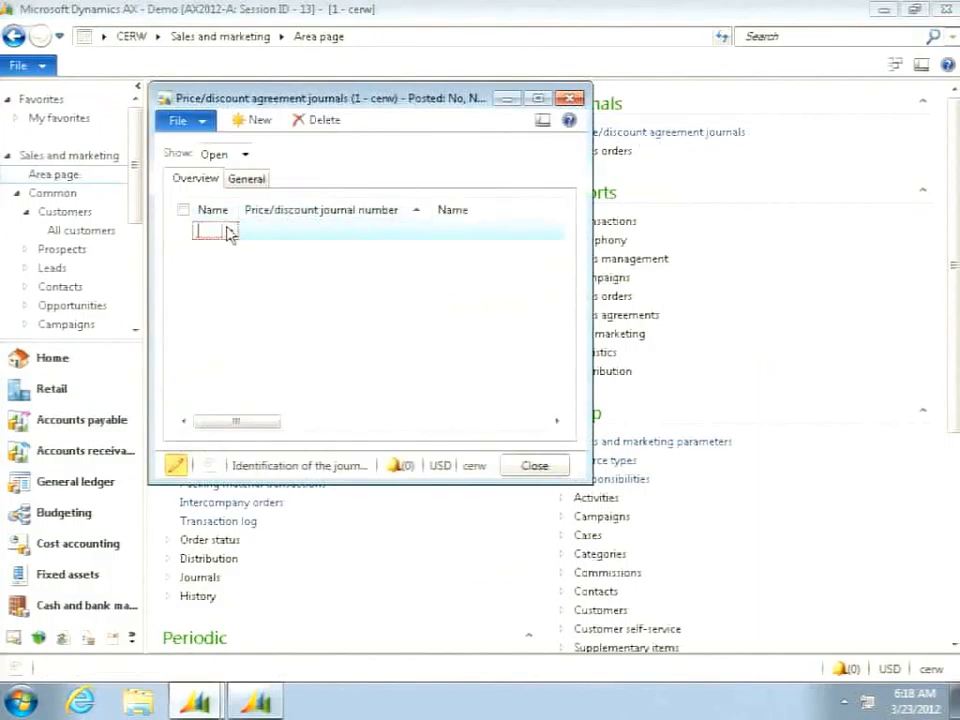
left_click(228, 233)
left_click(225, 296)
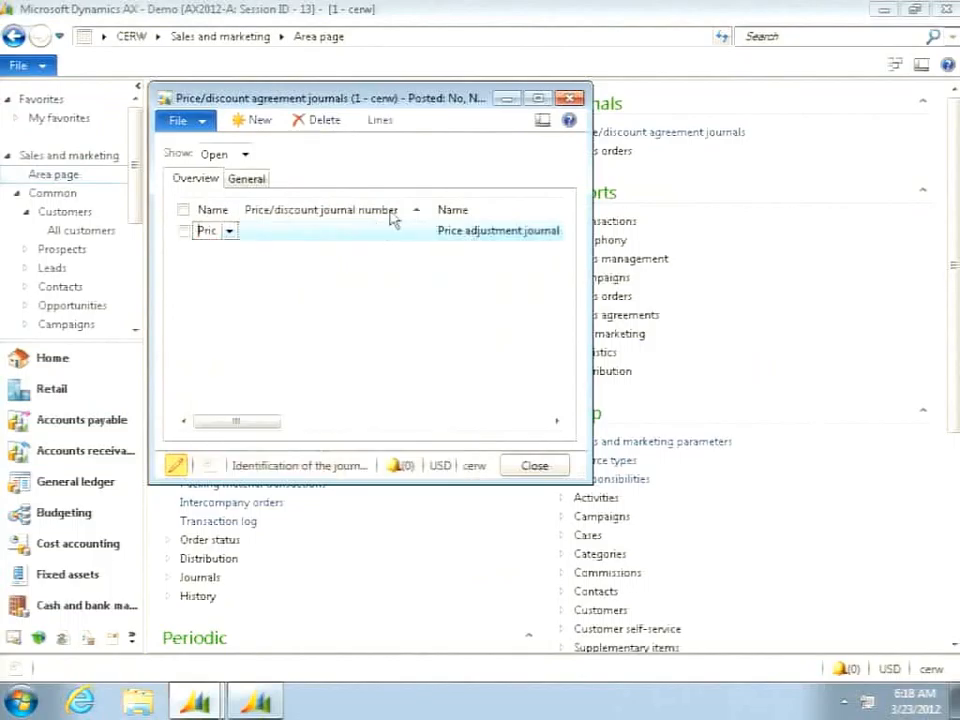
left_click(383, 121)
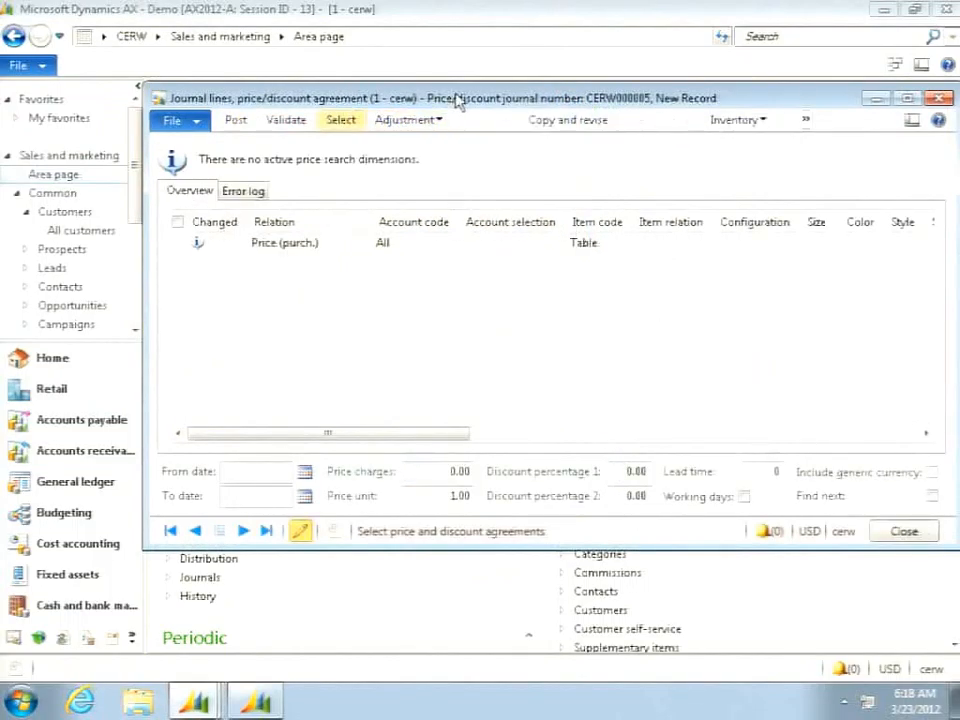
Set the journal line's relation to Price (sales) with account code Group and account selection Houston
left_click_drag(398, 100, 265, 100)
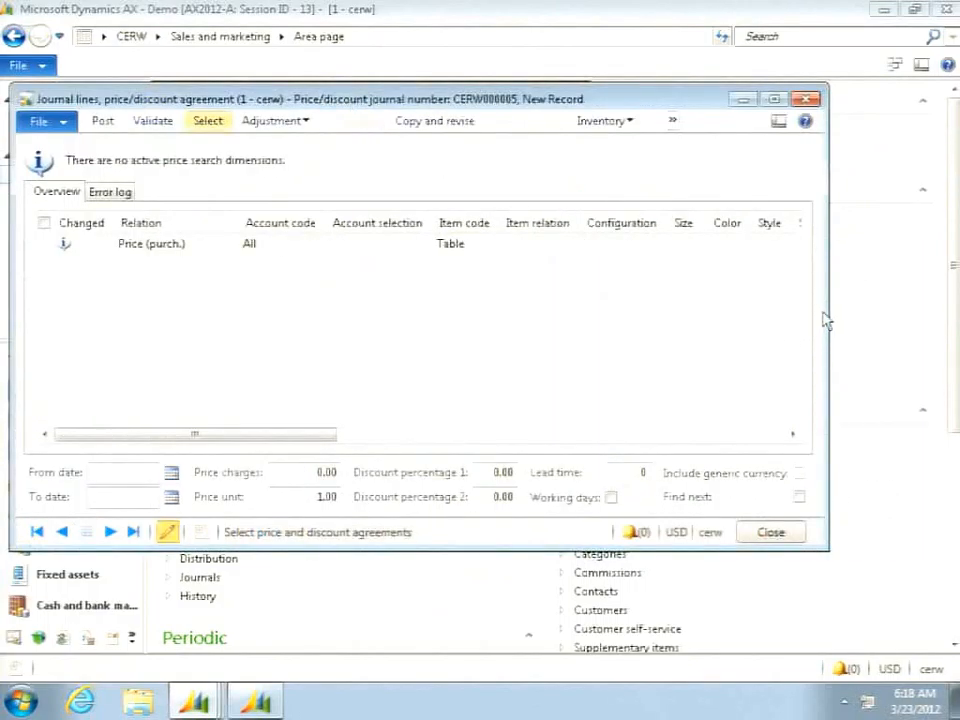
left_click_drag(824, 311, 920, 318)
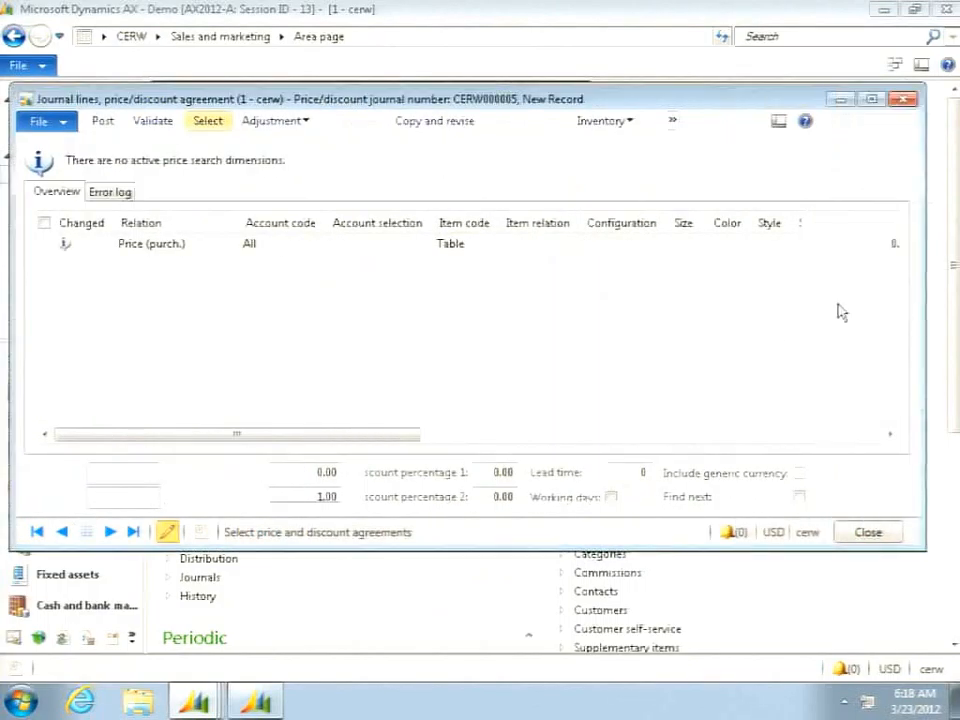
left_click(226, 245)
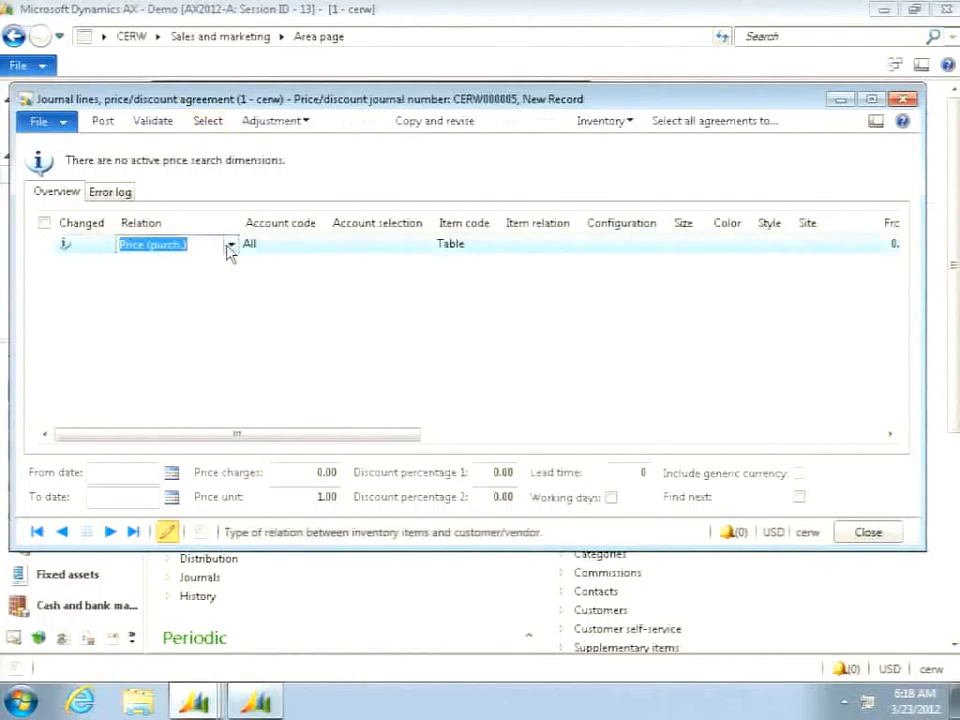
left_click(230, 245)
left_click(178, 332)
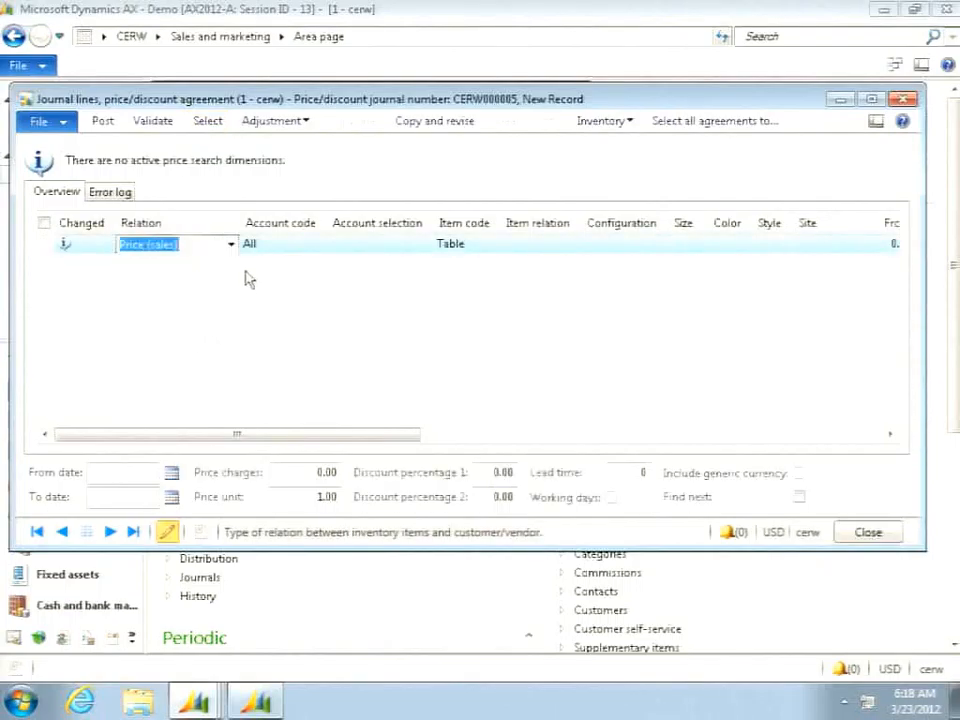
left_click(317, 244)
left_click(317, 245)
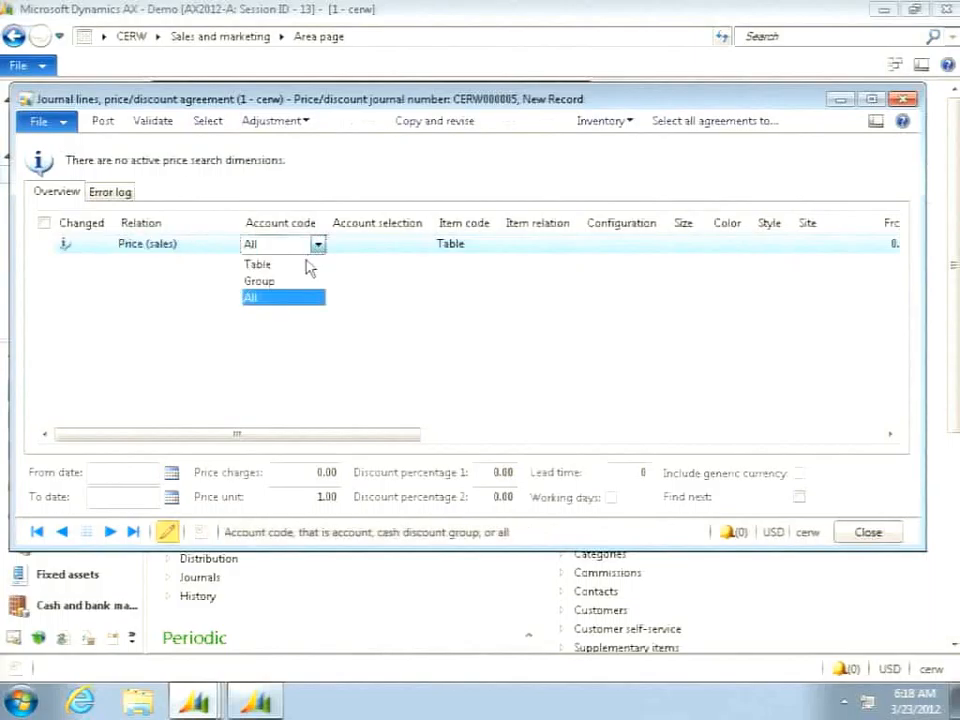
left_click(285, 281)
left_click(426, 246)
left_click(425, 245)
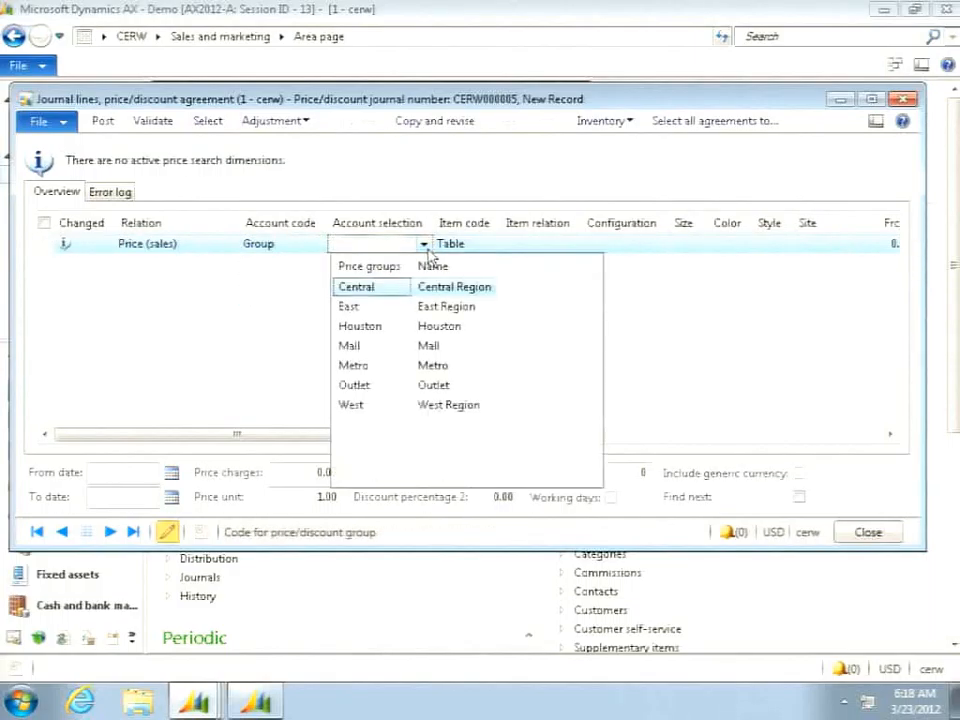
left_click(360, 326)
Set the Houston line's item relation to 0010 and its amount in currency to 19.99
left_click(544, 243)
left_click(571, 245)
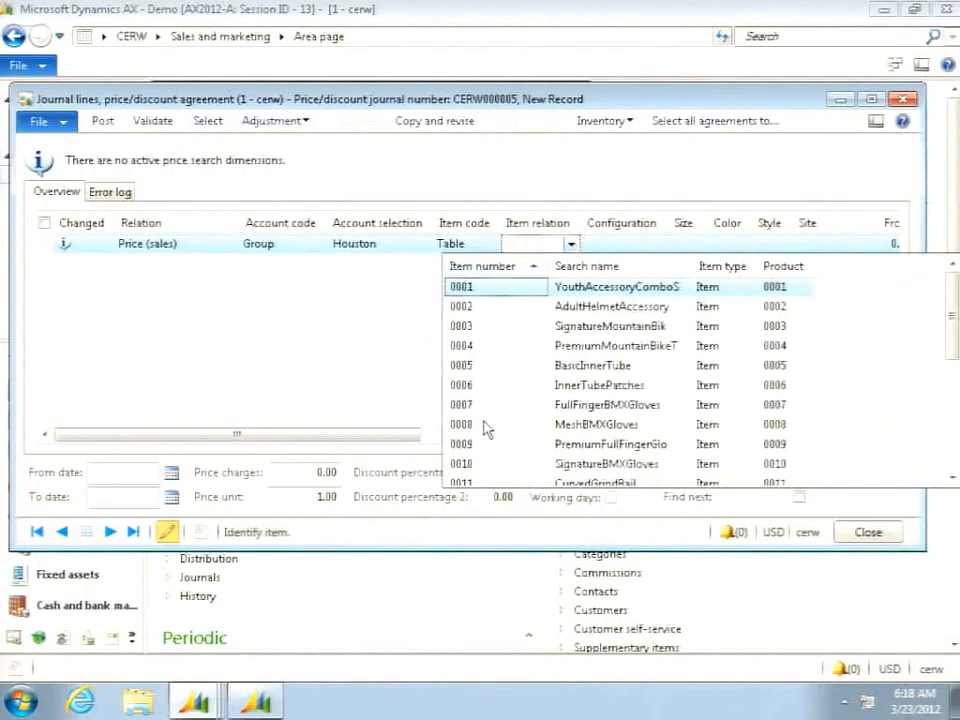
left_click(475, 467)
left_click_drag(375, 434, 840, 434)
left_click(345, 243)
type("19.99")
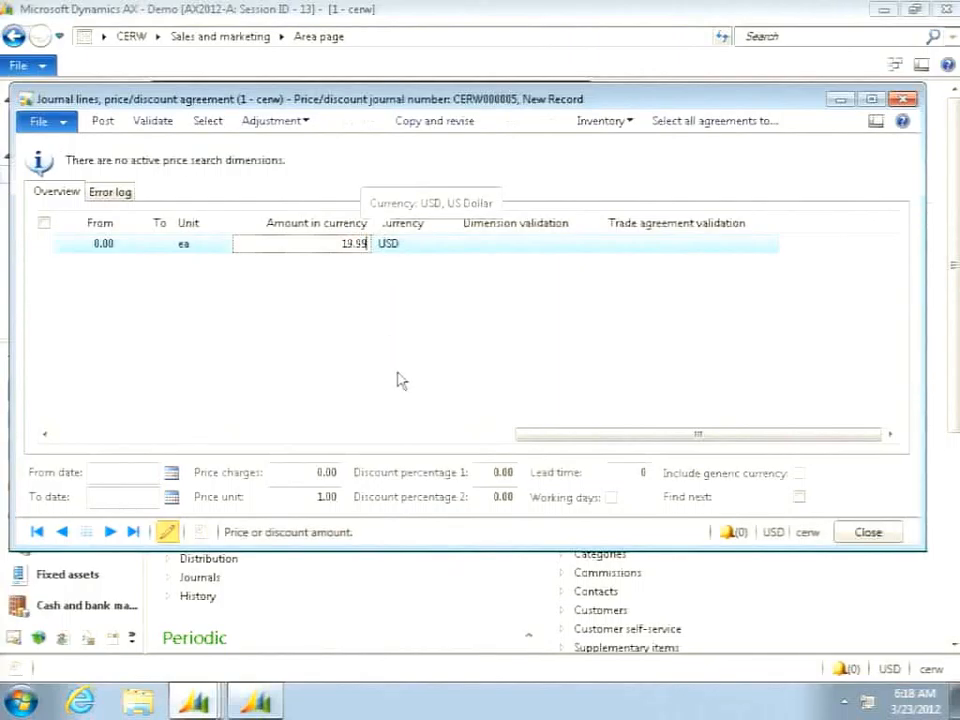
Enable Find next for the Houston price line of item 0010
left_click(139, 435)
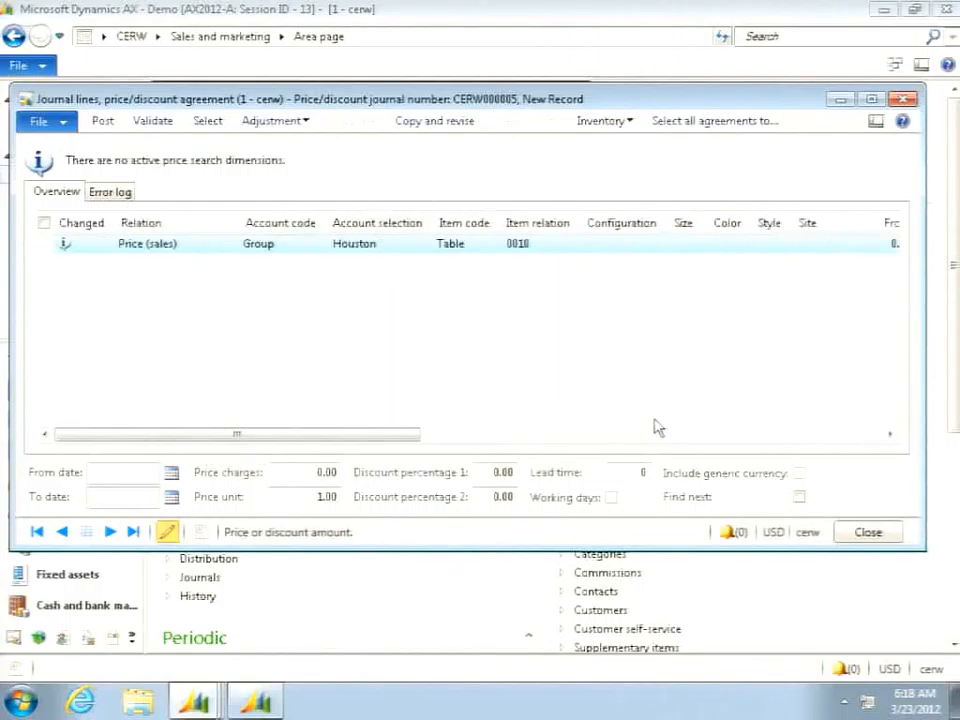
left_click(802, 498)
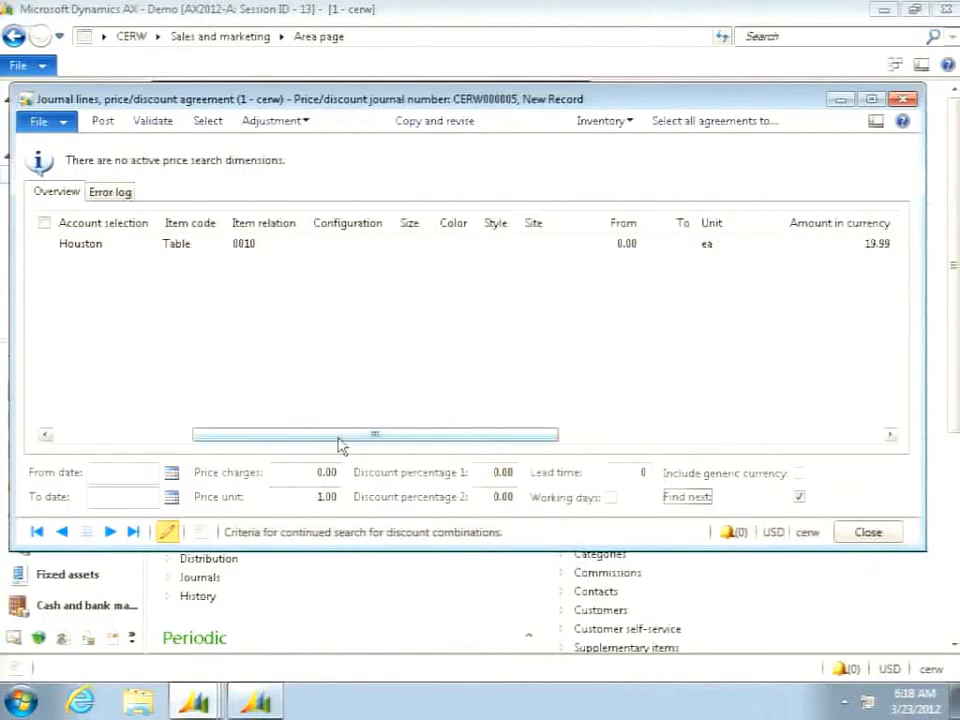
left_click_drag(341, 444, 124, 429)
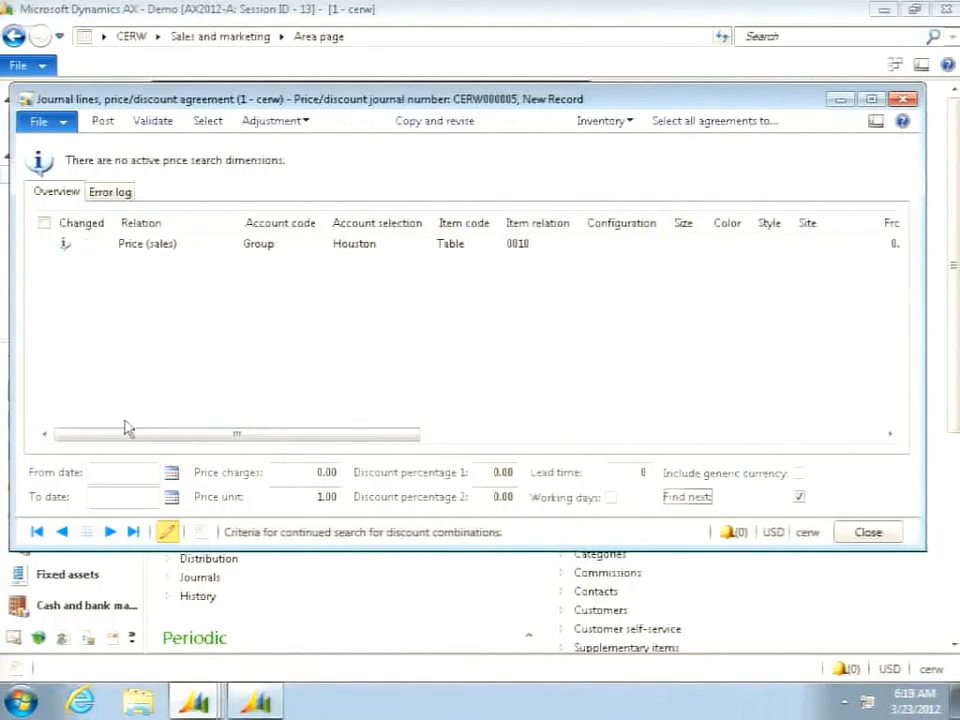
left_click(197, 305)
left_click_drag(251, 439, 113, 455)
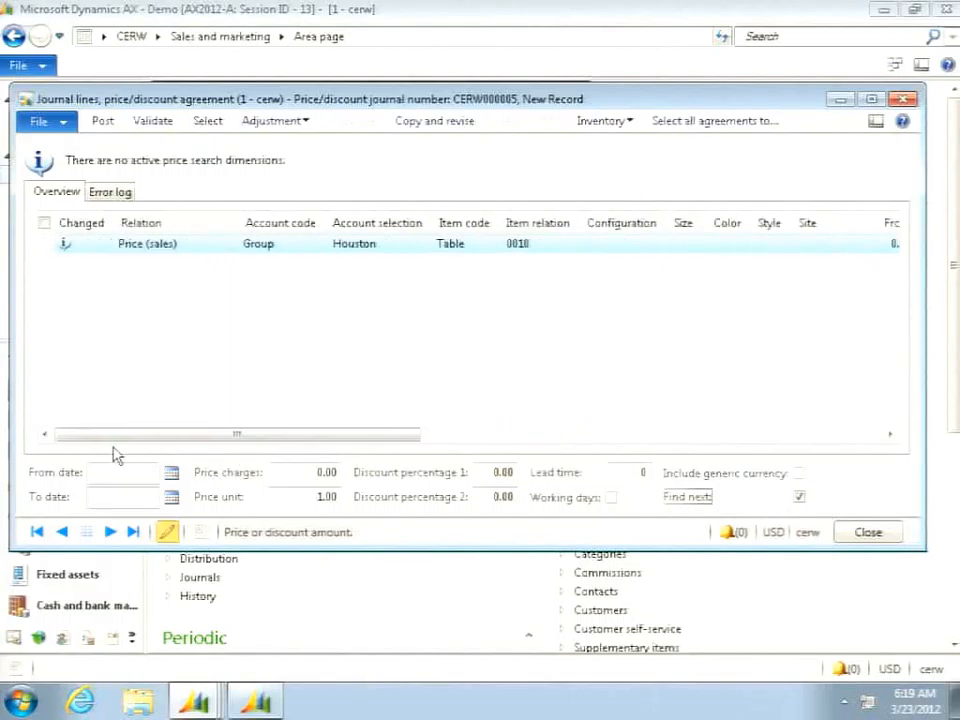
Add a journal line with relation Line discount (Sales), account code Group and account selection Intercomp
key("ctrl+n")
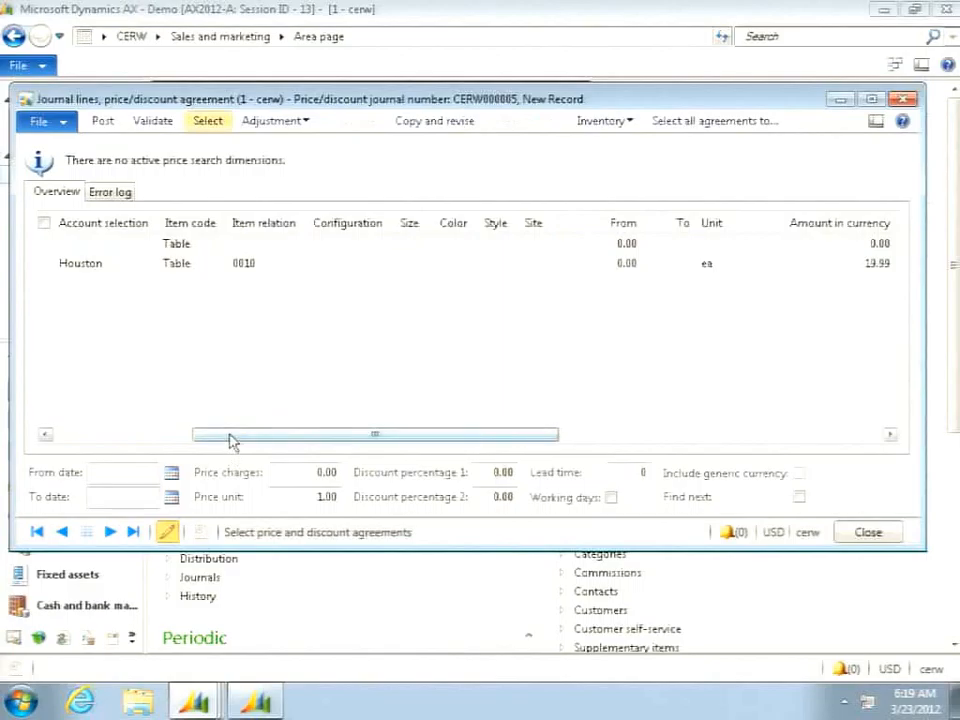
left_click_drag(231, 439, 118, 440)
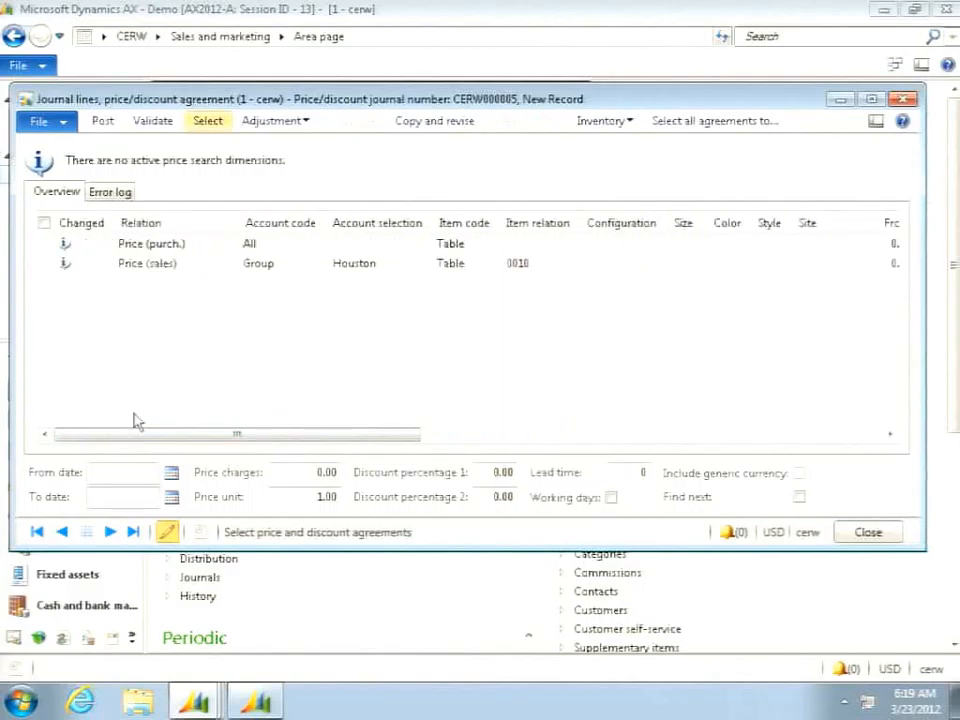
left_click(224, 248)
left_click(230, 245)
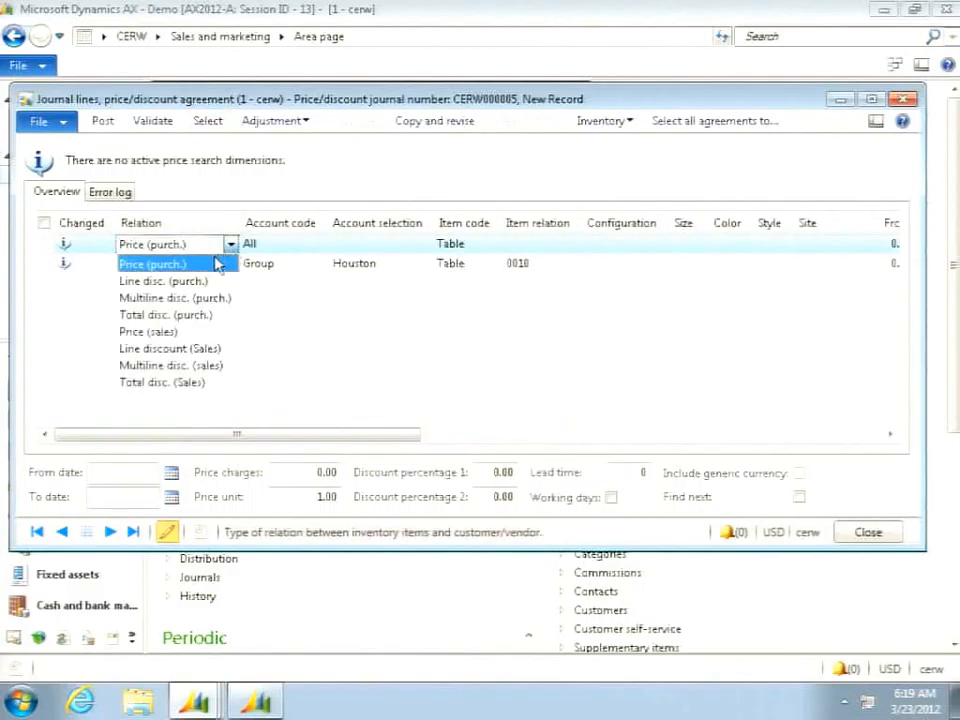
left_click(183, 349)
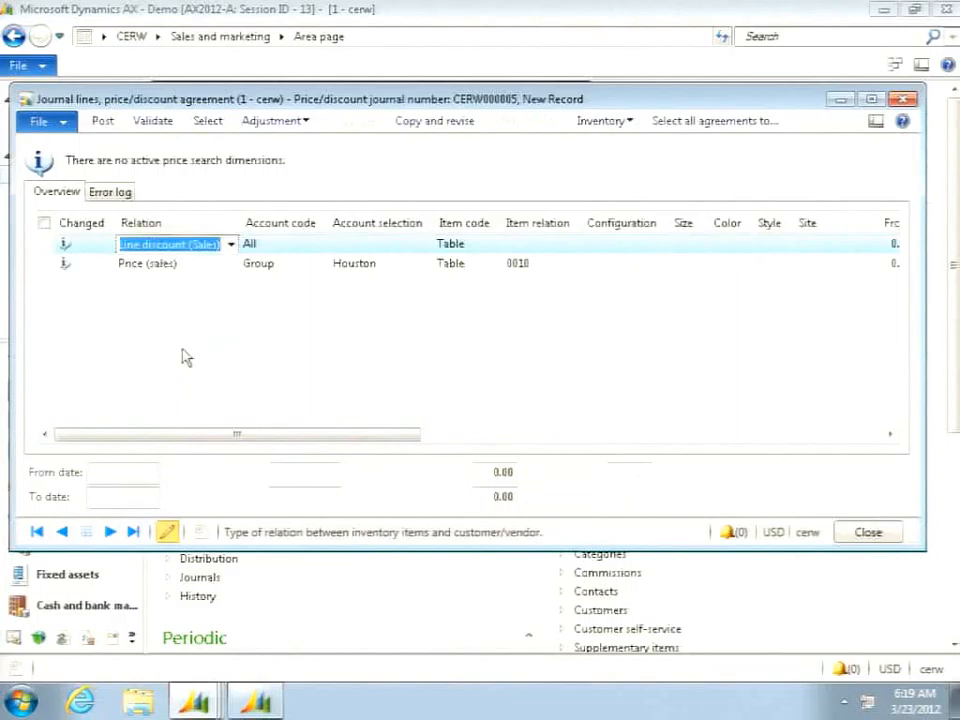
left_click(317, 244)
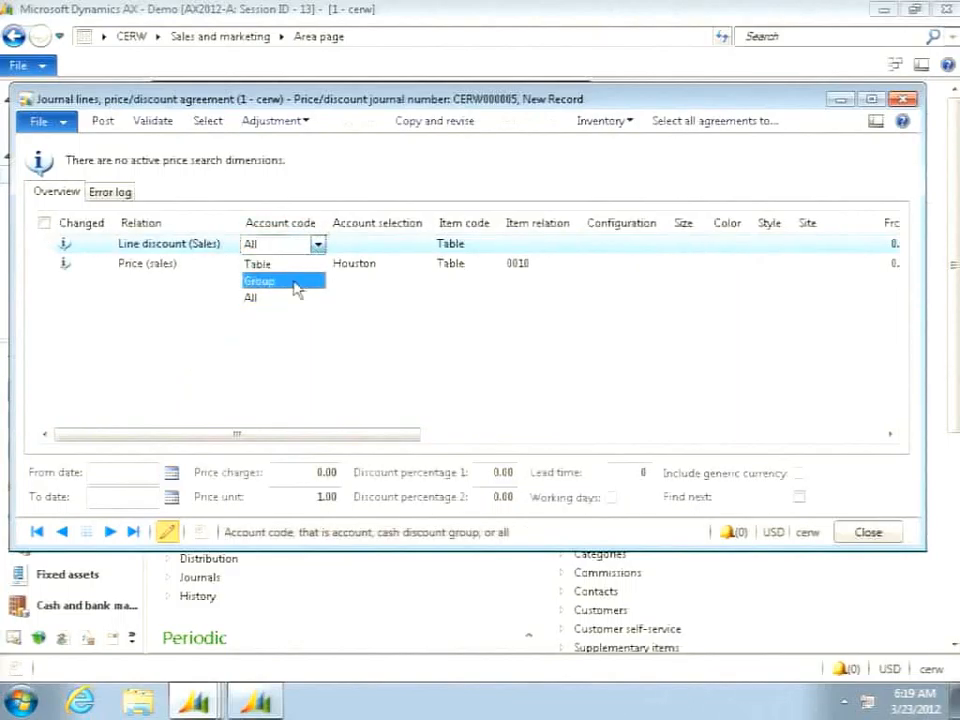
left_click(260, 281)
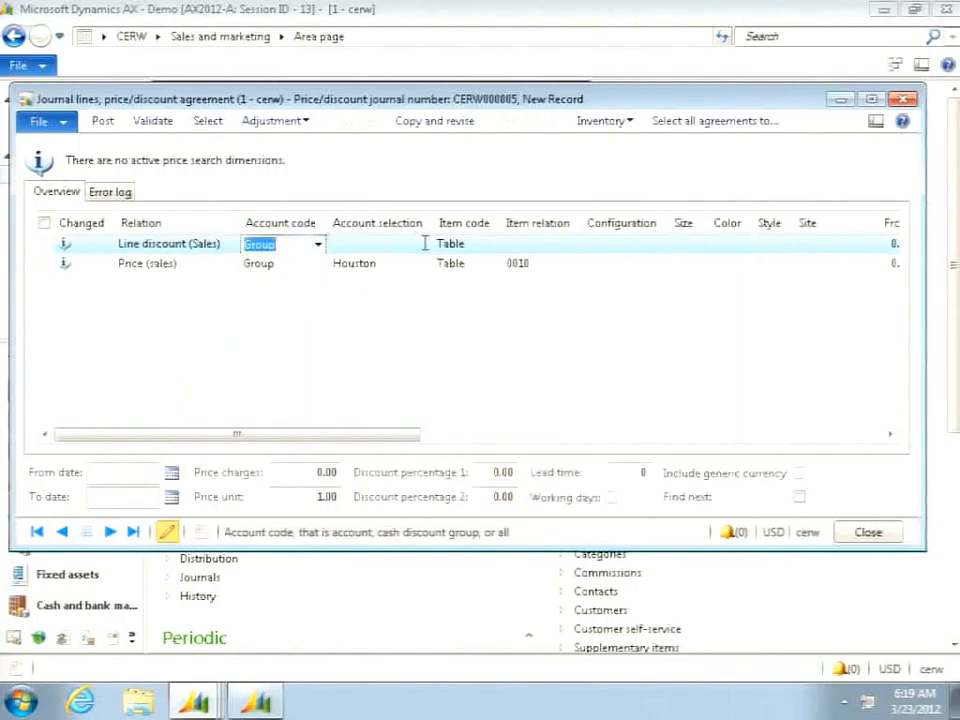
left_click(420, 244)
left_click(424, 245)
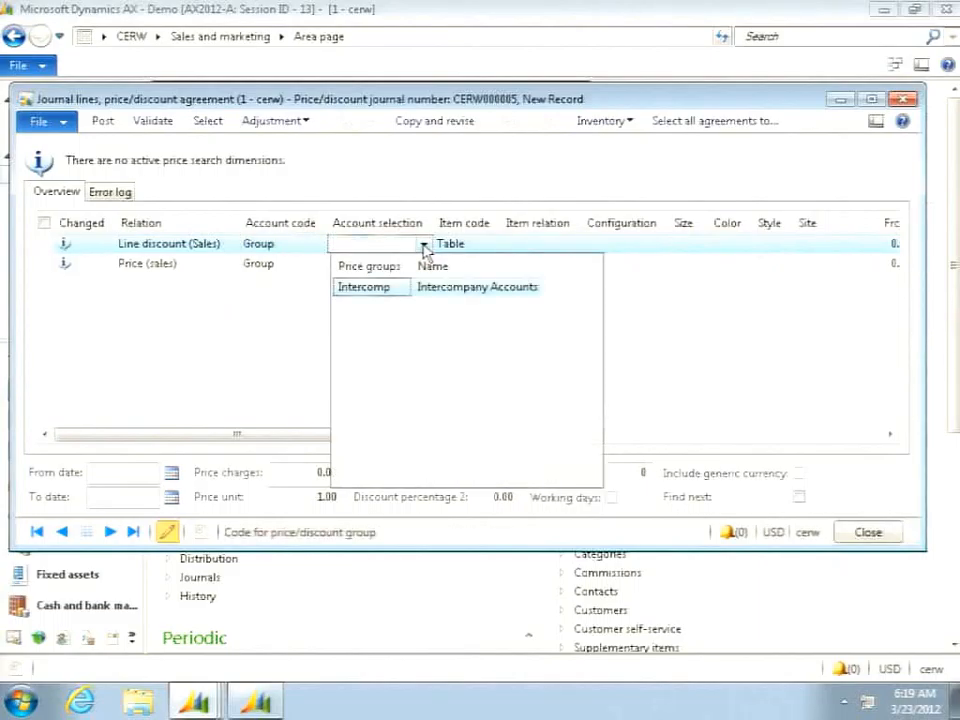
left_click(386, 288)
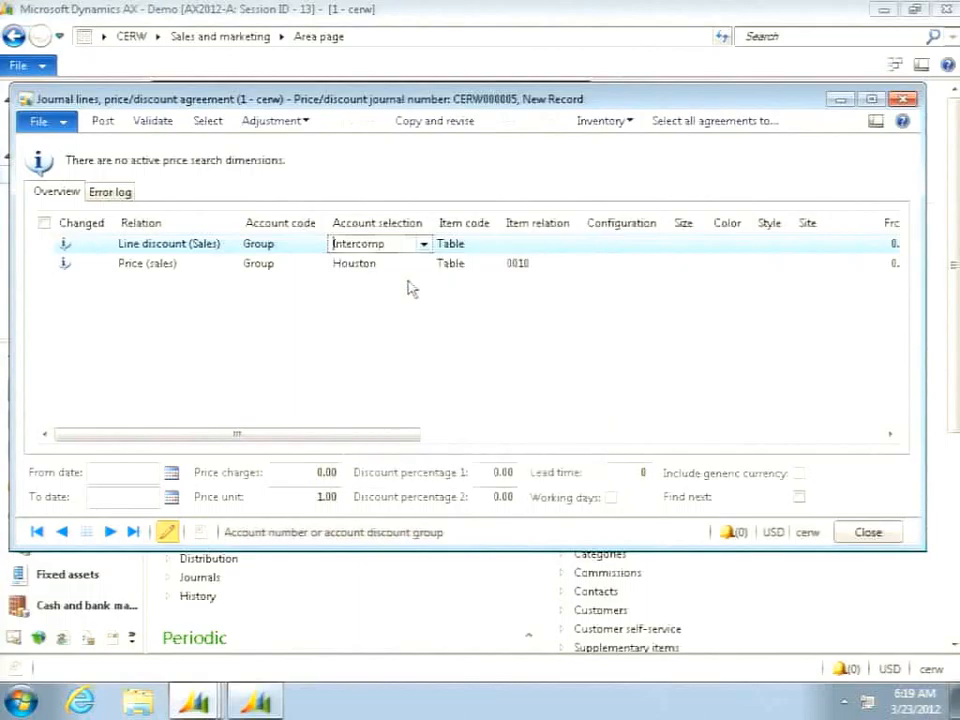
Set the line discount's item relation to 0010 and discount percentage 1 to 10, and enable Find next
left_click(566, 247)
left_click(570, 245)
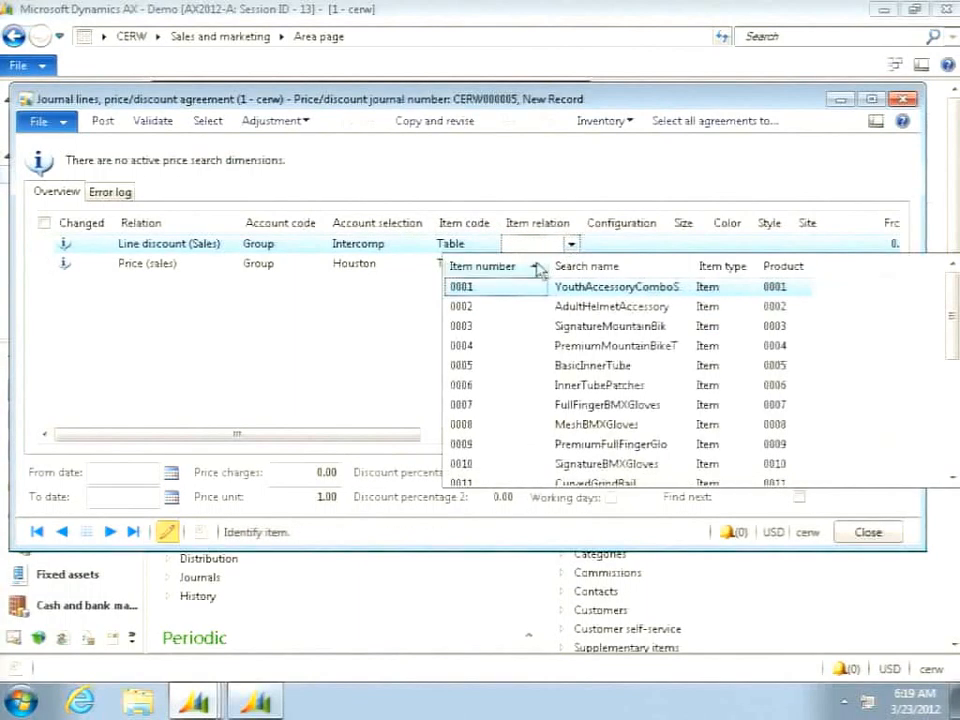
left_click(463, 465)
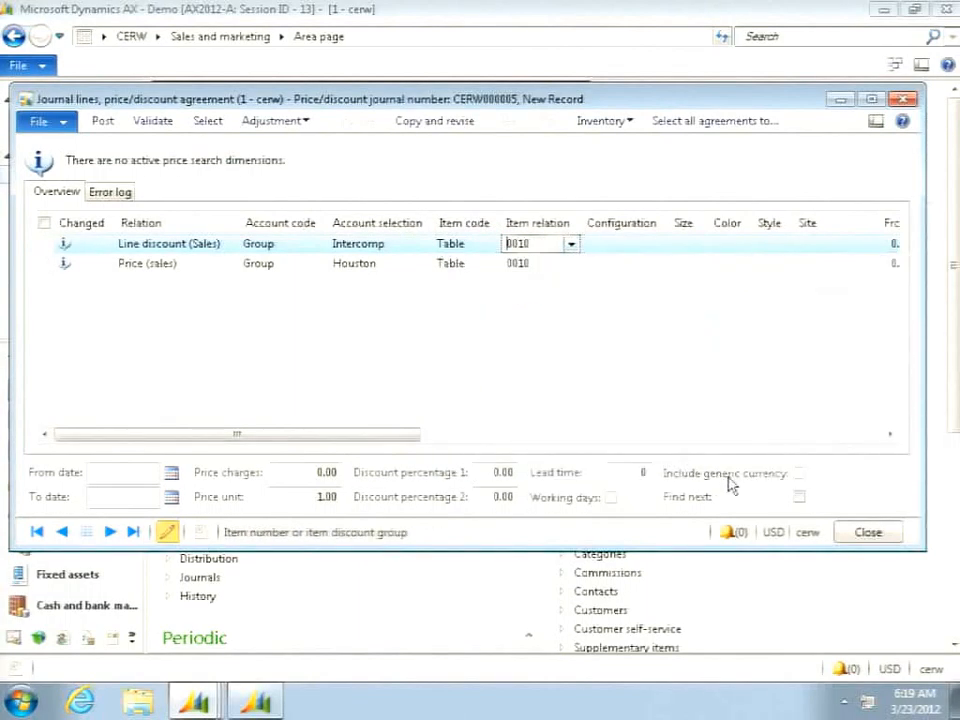
left_click(494, 472)
type("1")
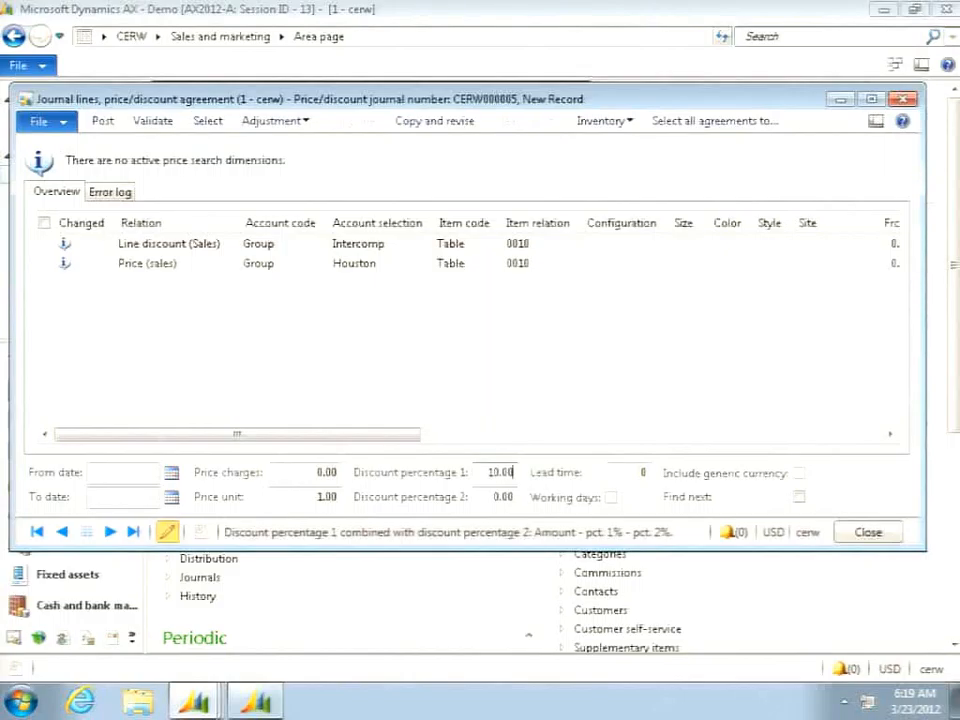
left_click(799, 498)
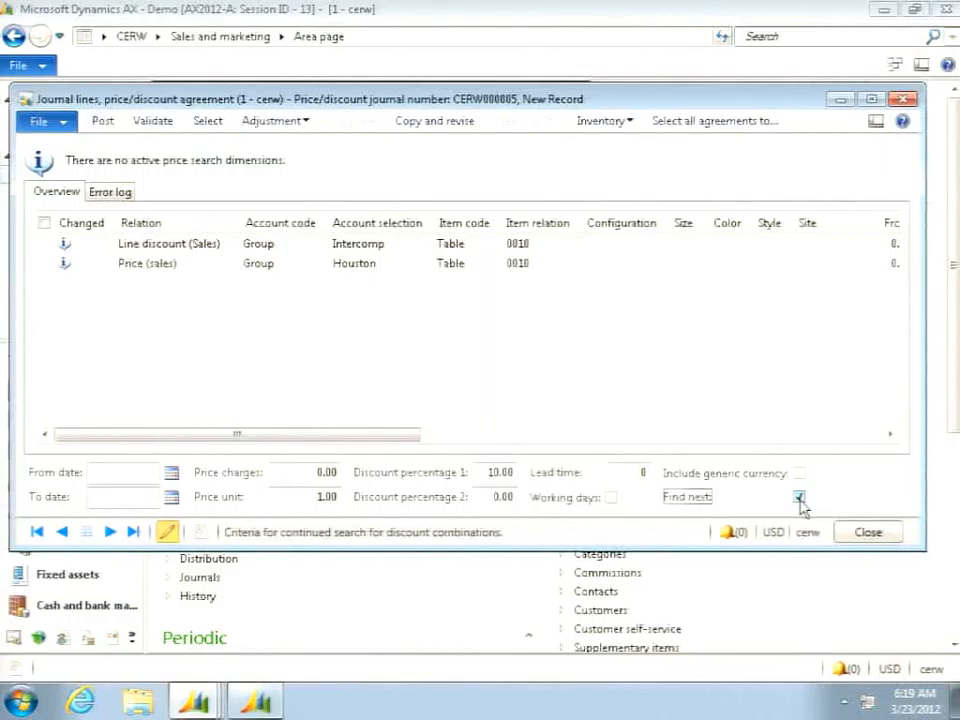
Validate and post the price/discount agreement journal, dismissing the messages and closing the journal list
left_click(155, 124)
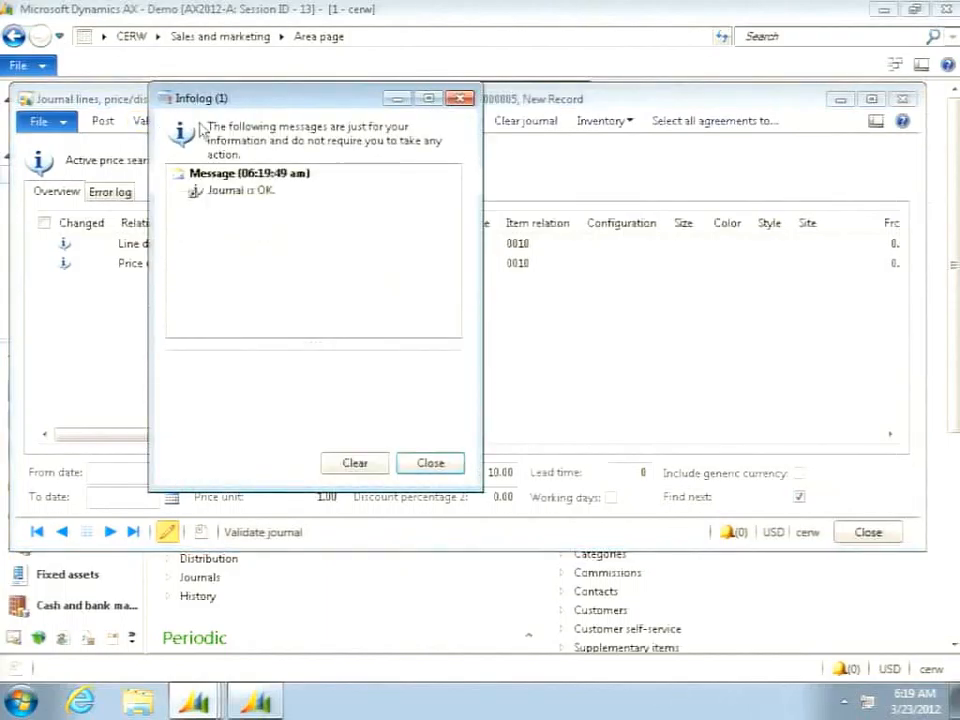
left_click(437, 465)
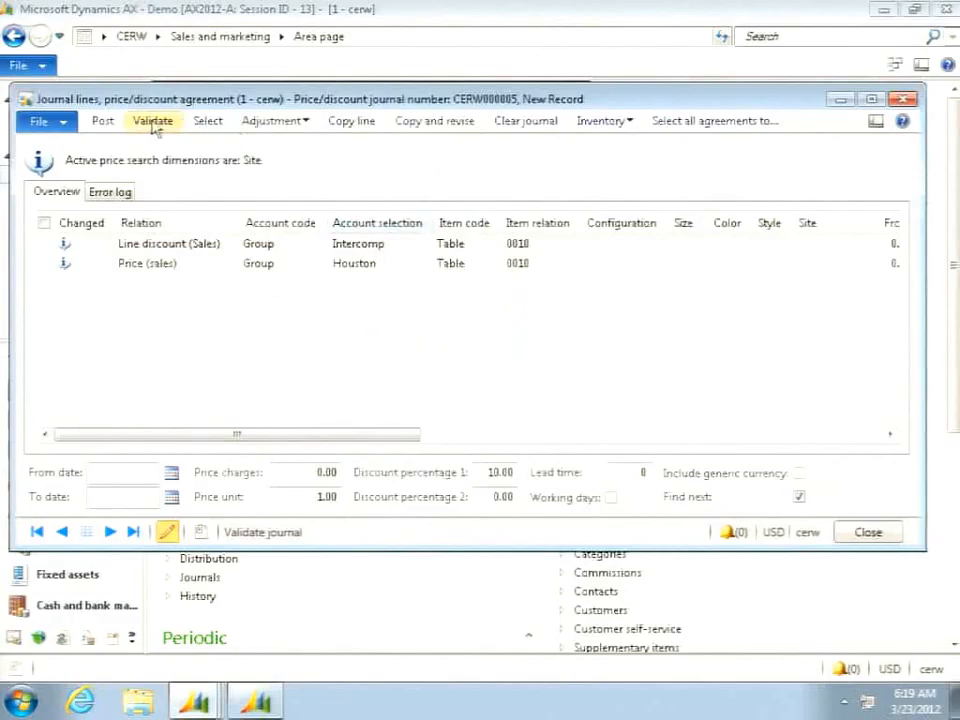
left_click(103, 121)
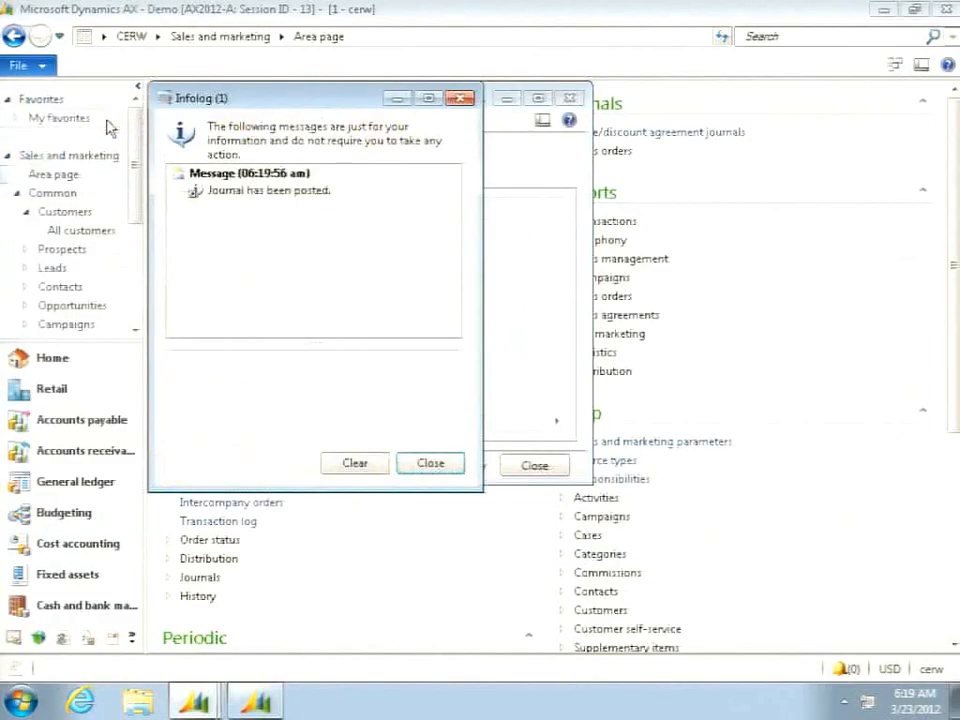
left_click(436, 468)
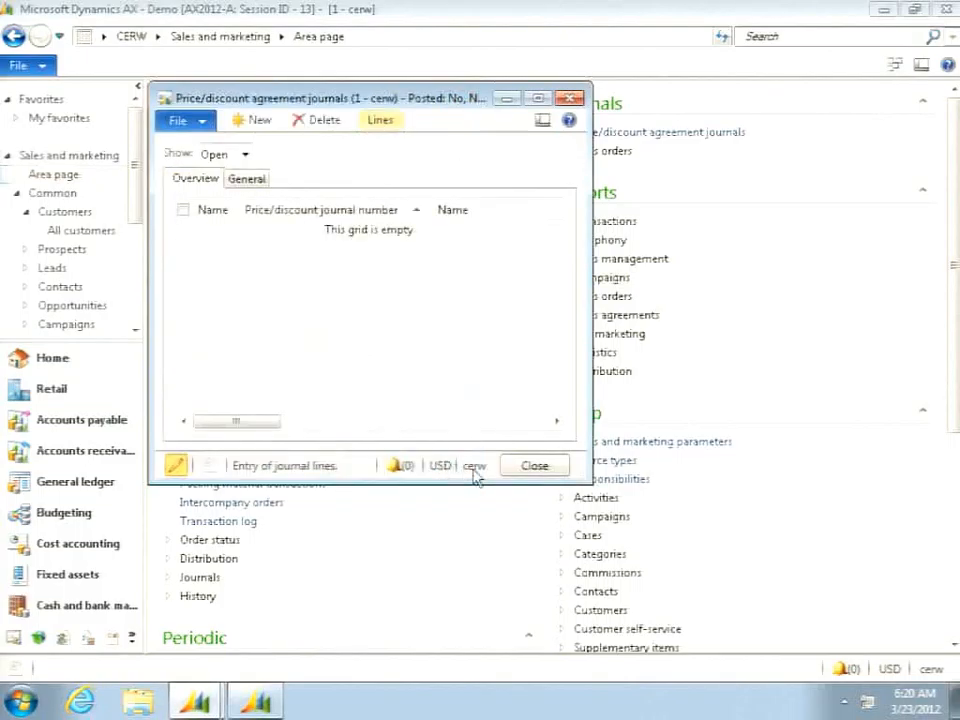
left_click(545, 467)
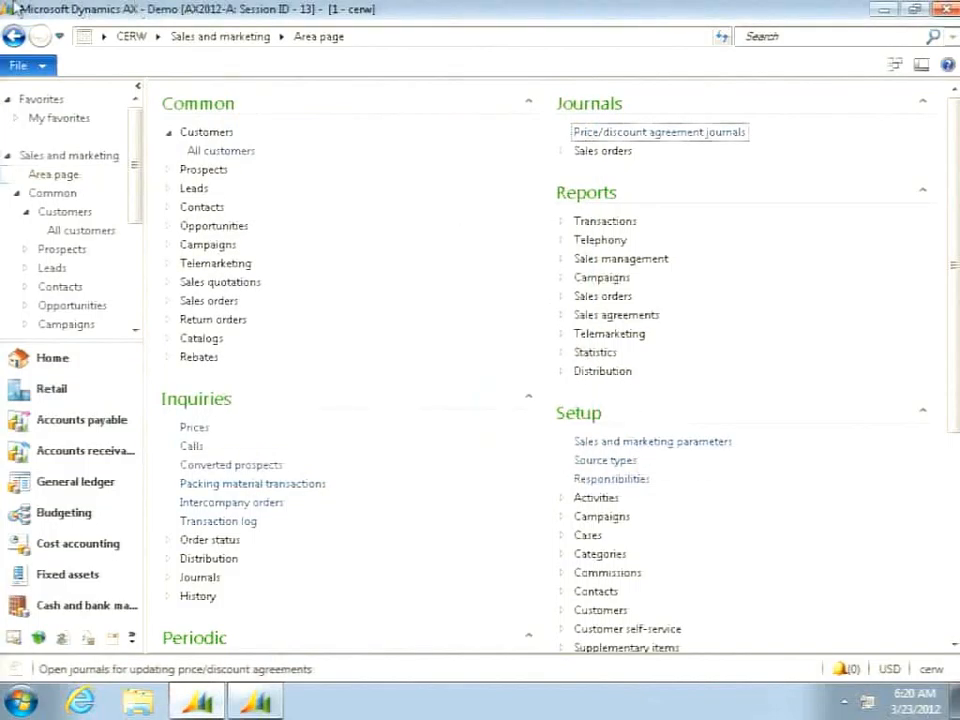
In the Retail module, open the Price adjustment form under the common pricing and discounts functions
left_click(157, 36)
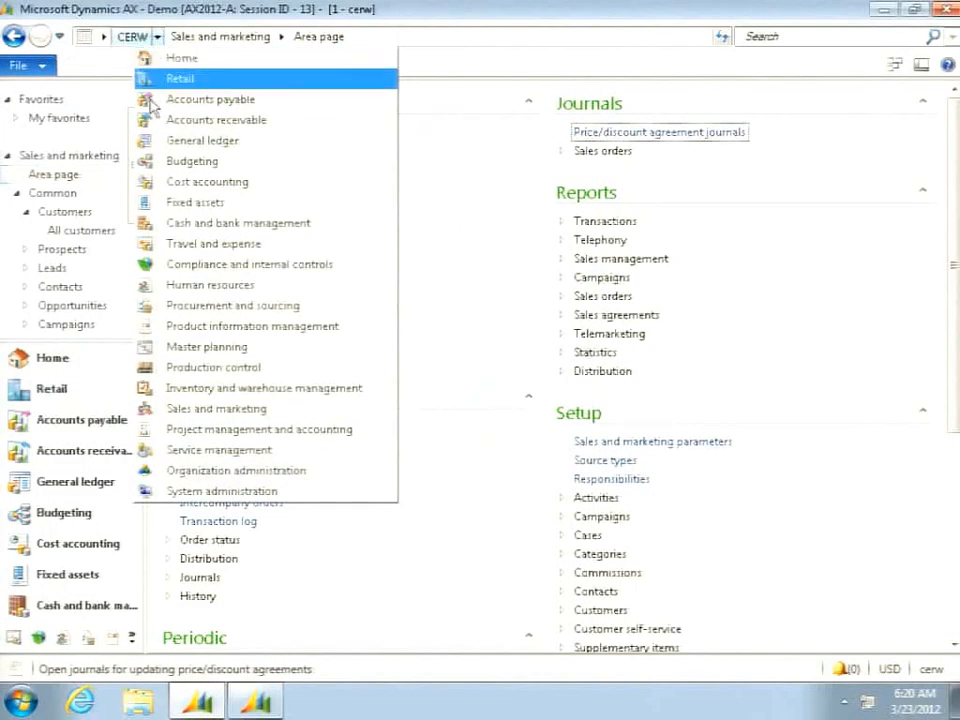
left_click(165, 79)
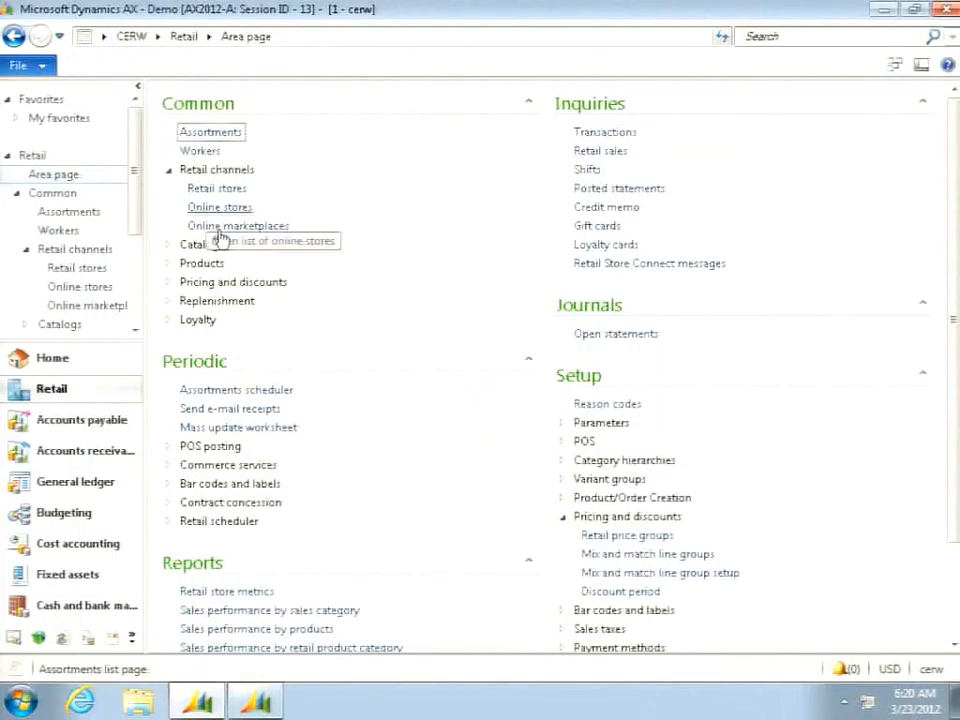
left_click(181, 282)
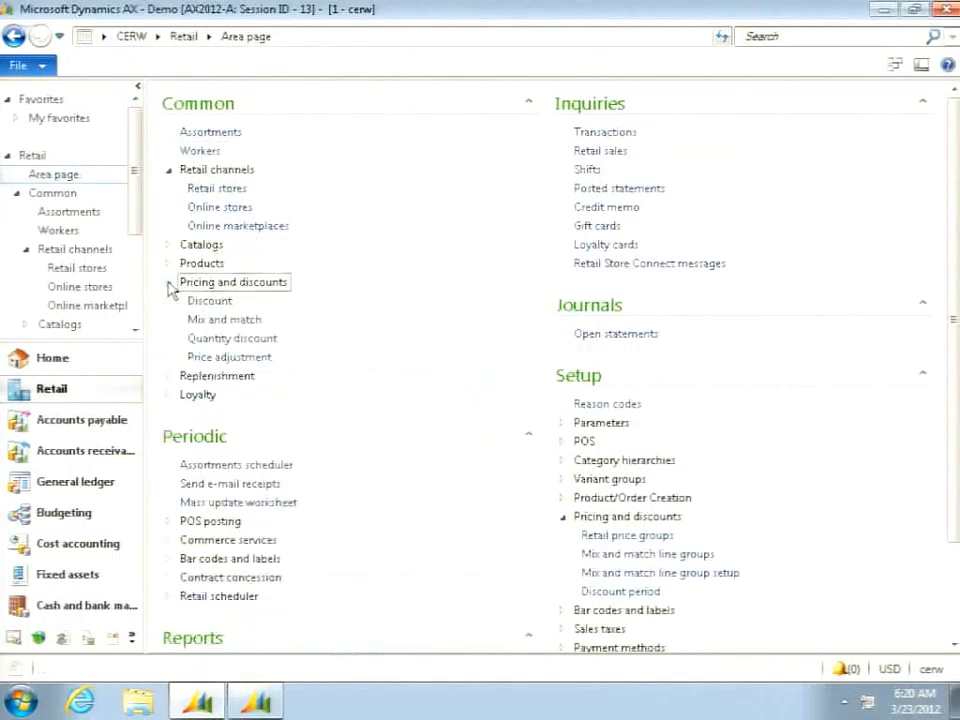
left_click(221, 360)
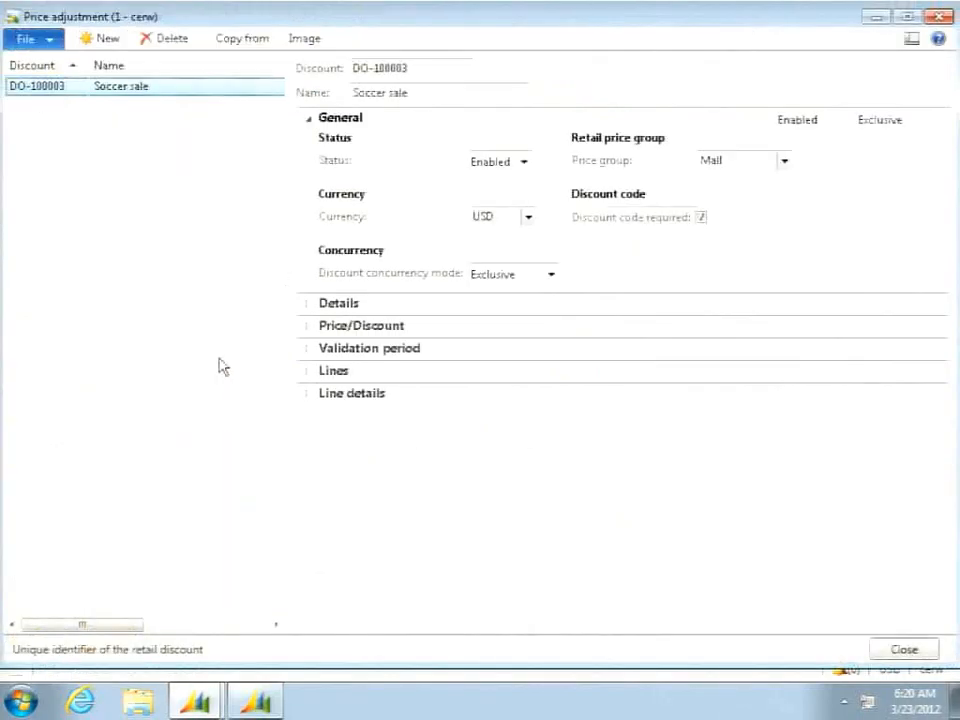
Create a new price adjustment with currency USD and retail price group Houston
left_click(107, 44)
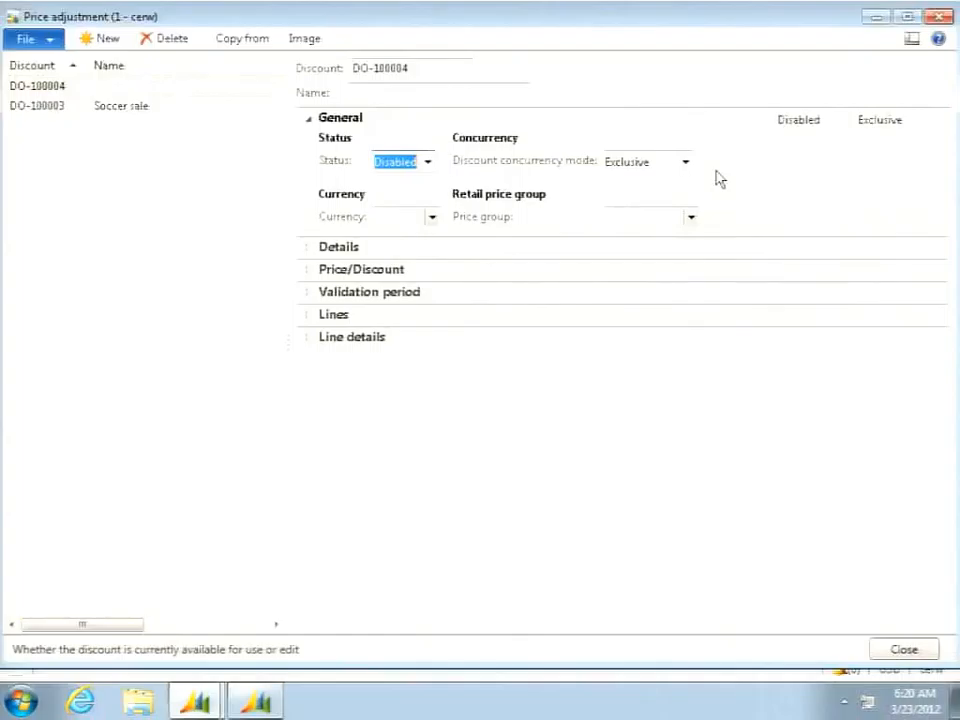
left_click(413, 211)
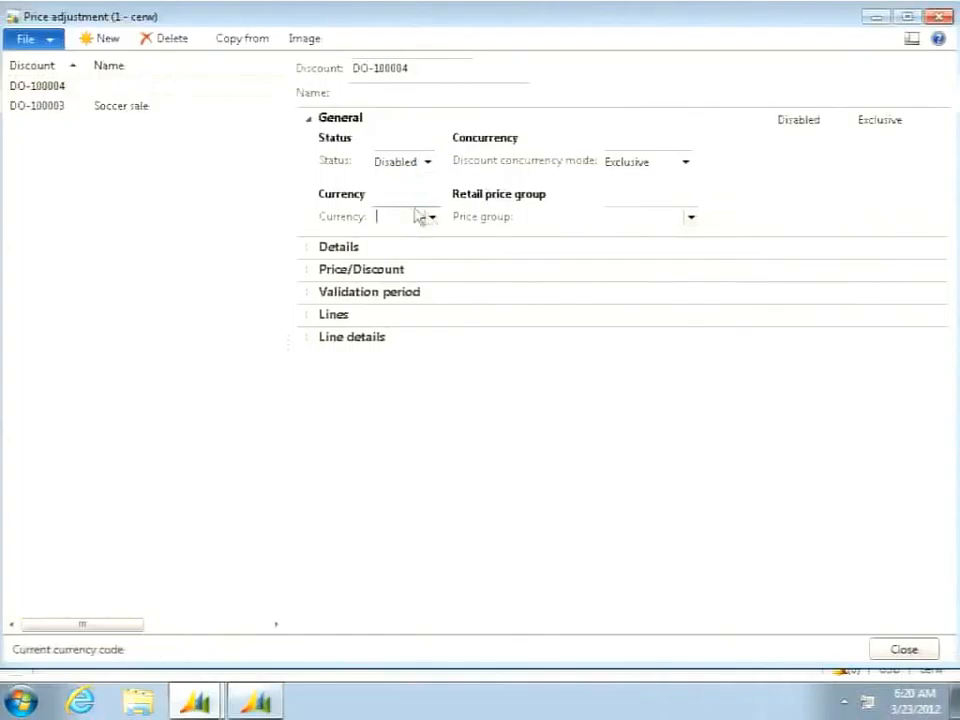
type("usd")
key("Tab")
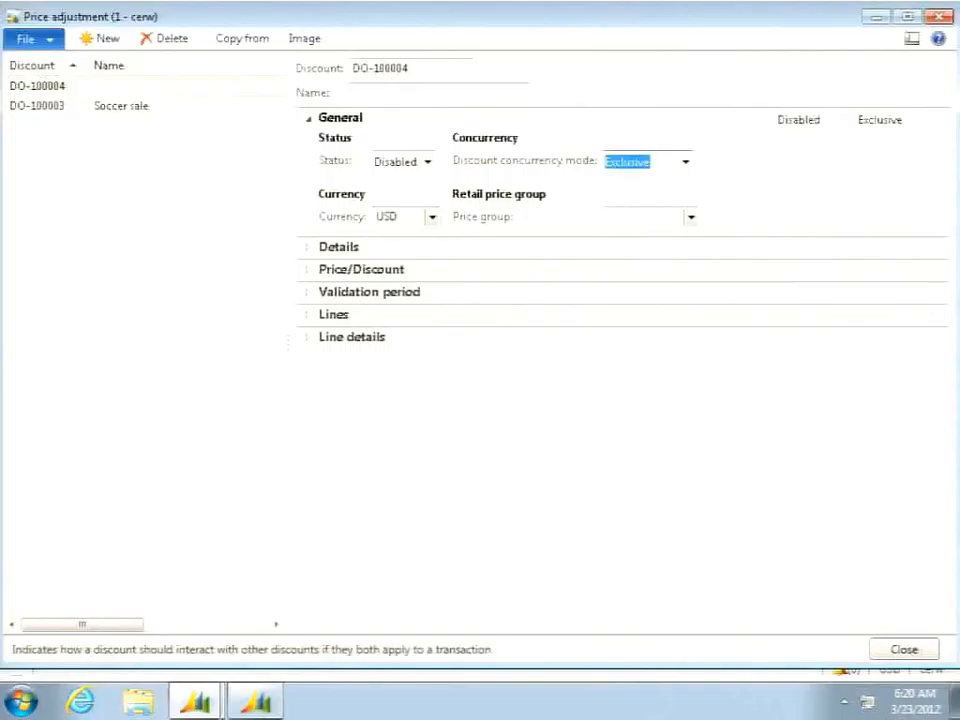
left_click(691, 218)
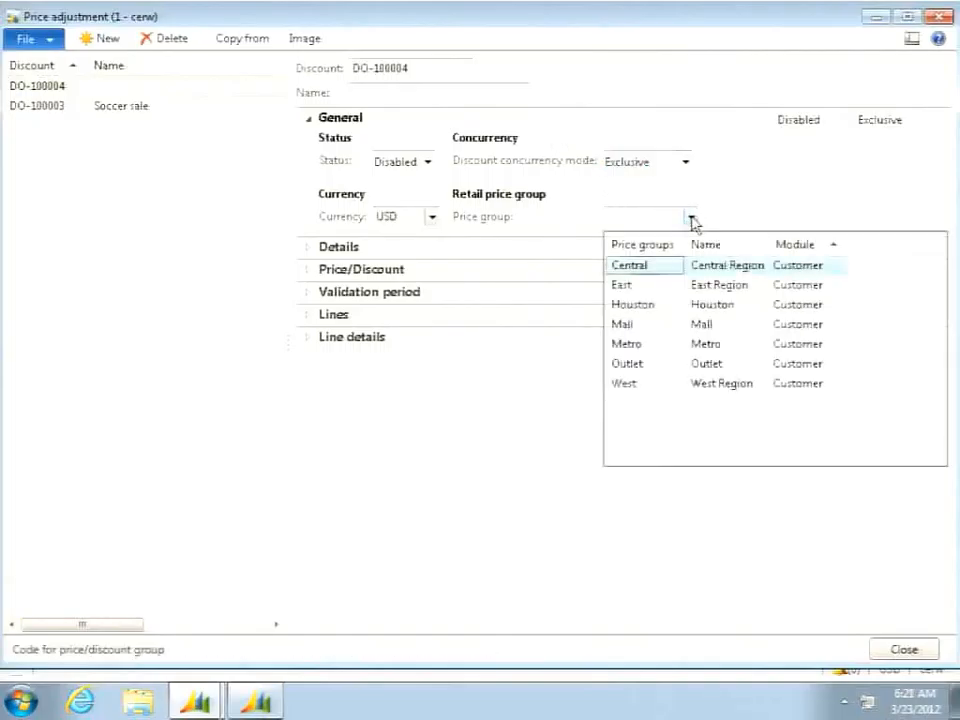
left_click(640, 305)
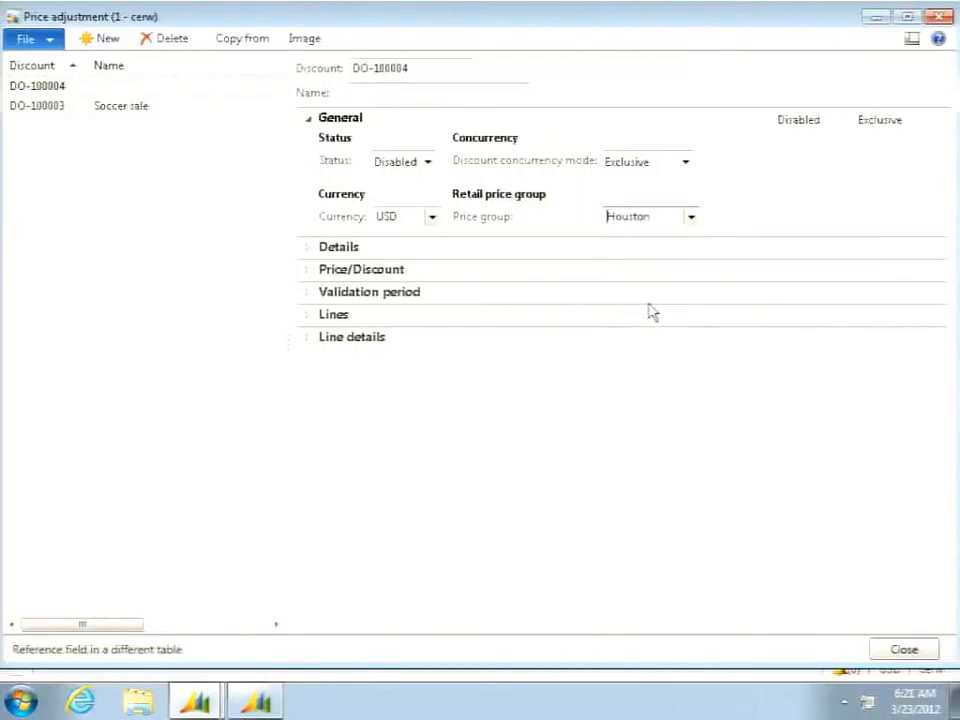
Set the new price adjustment's discount percentage to 10 and review its validation period options
left_click(308, 270)
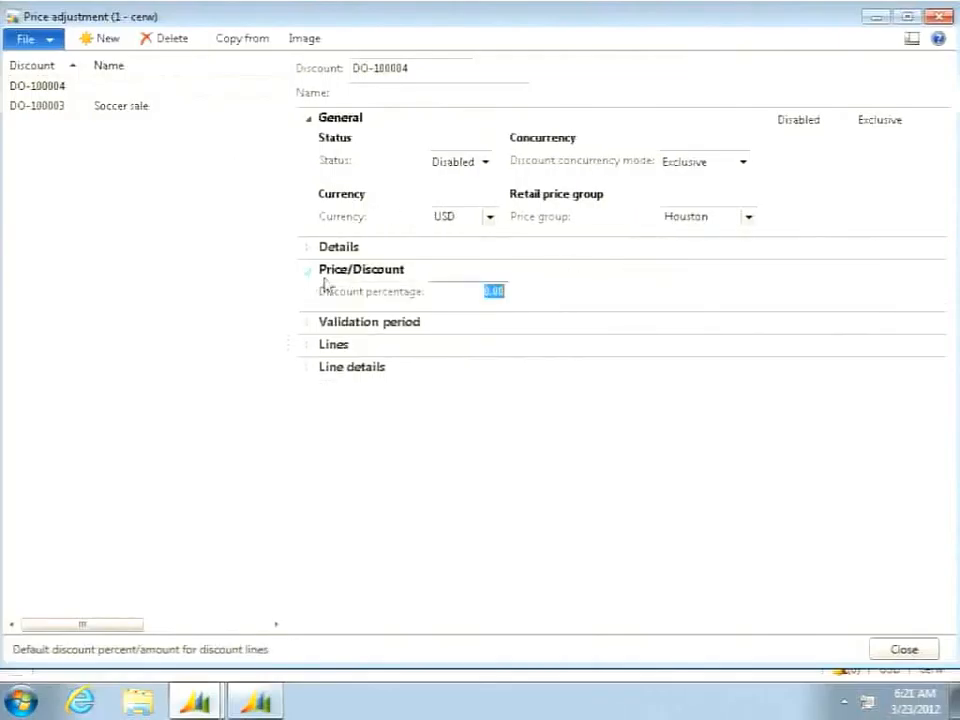
left_click(450, 290)
double_click(492, 290)
type("10")
left_click(309, 271)
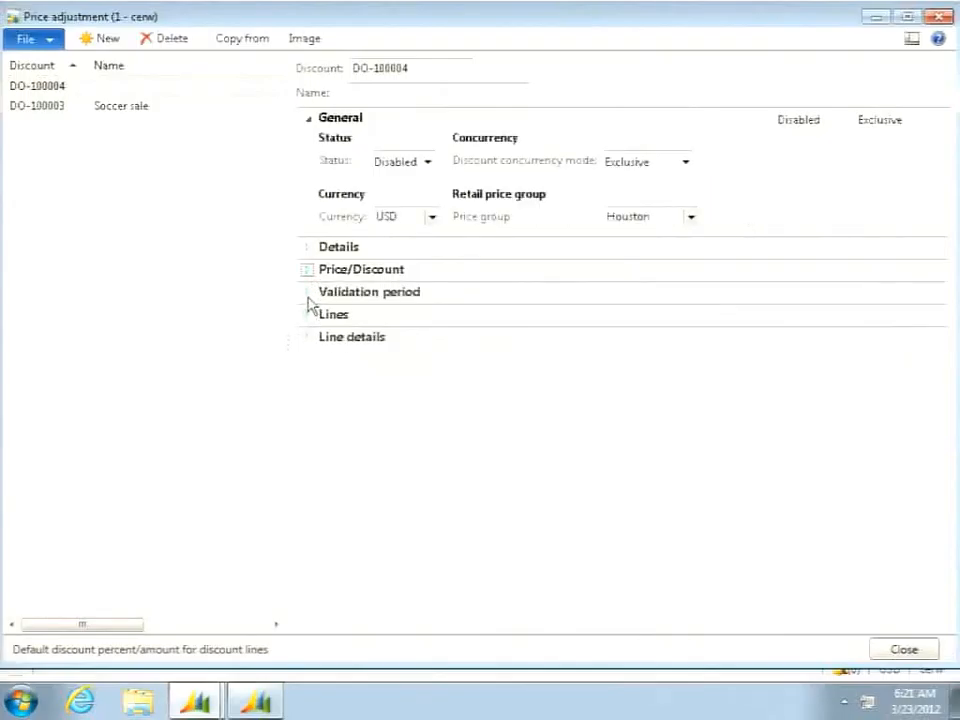
left_click(310, 293)
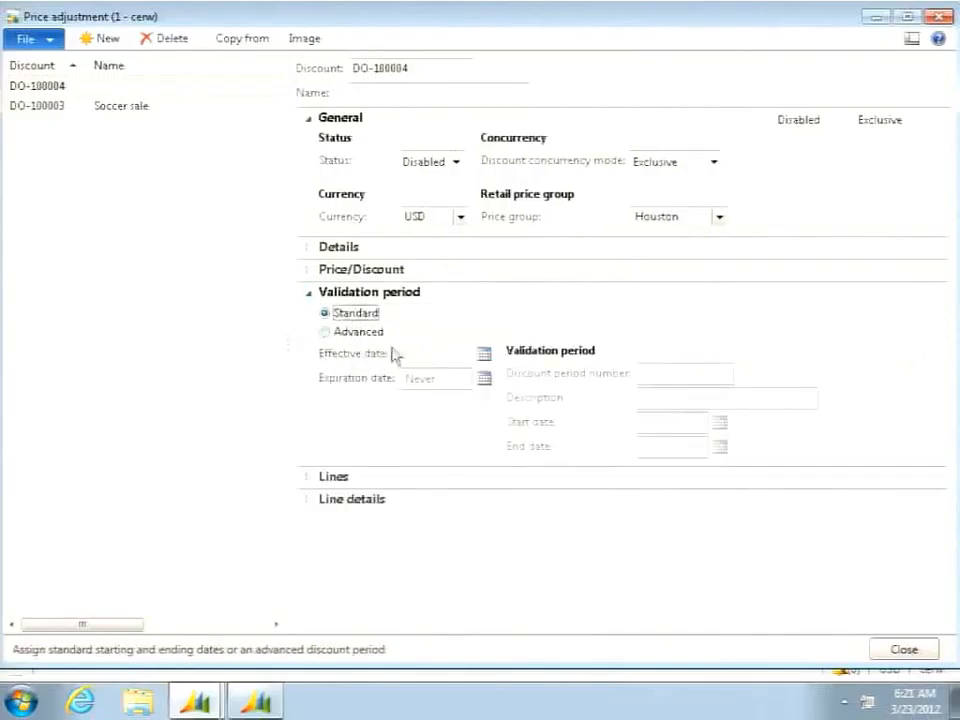
left_click(310, 297)
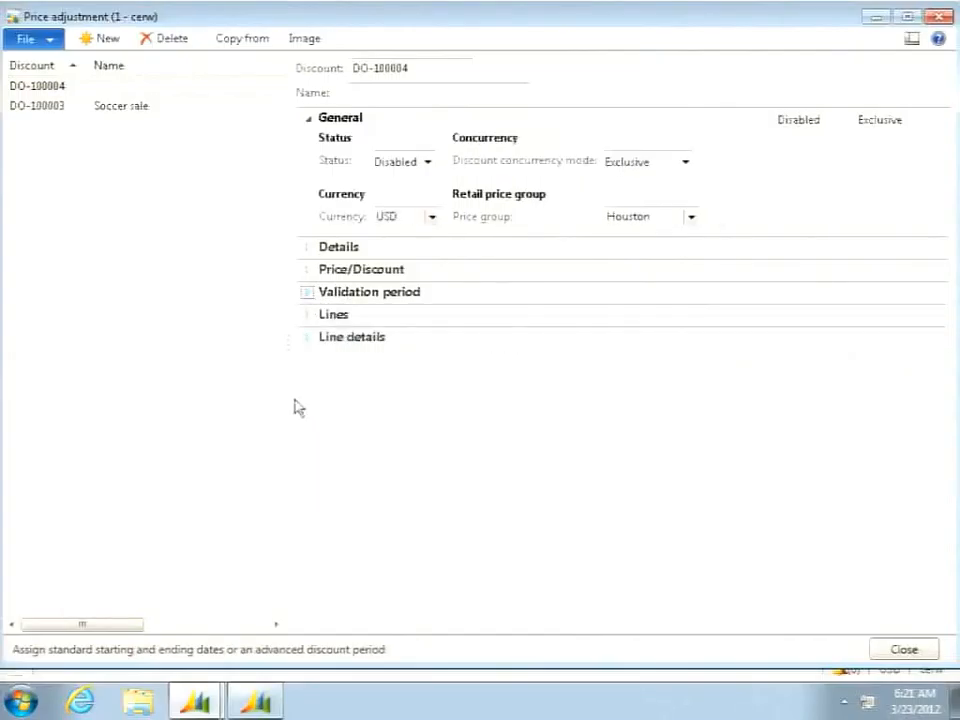
Add a line to the price adjustment for the BMX Biking category under Action Sports
left_click(310, 316)
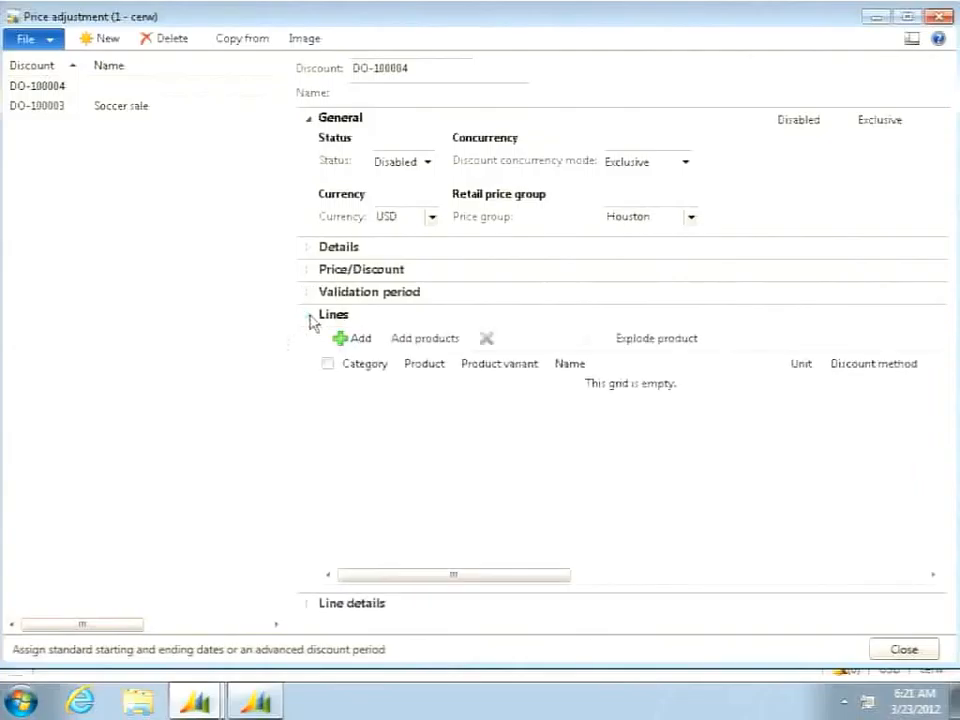
left_click(356, 340)
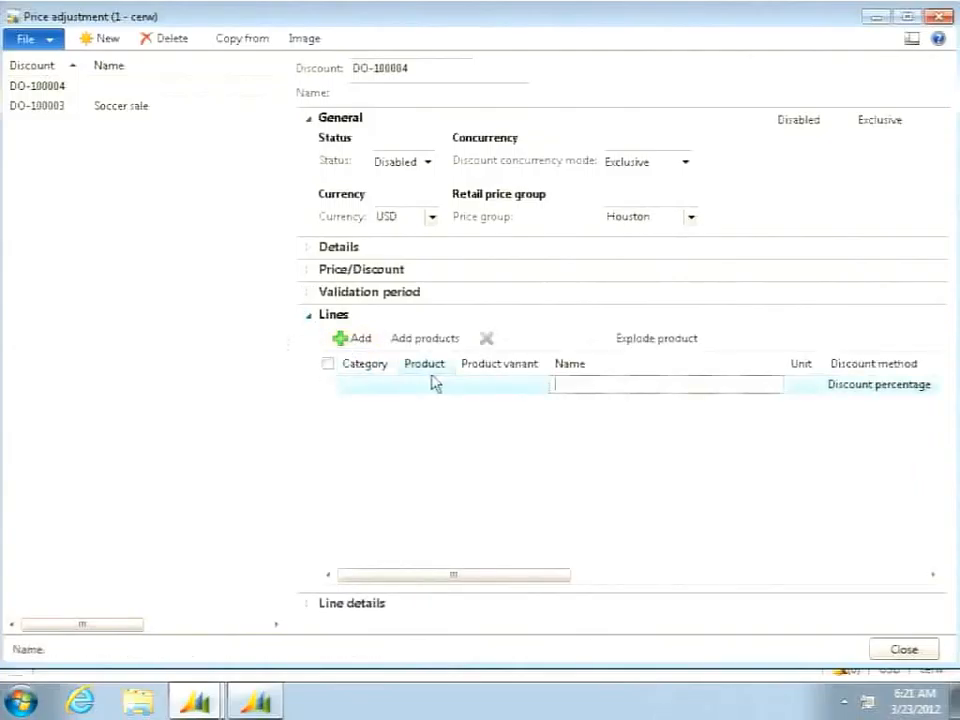
left_click(388, 384)
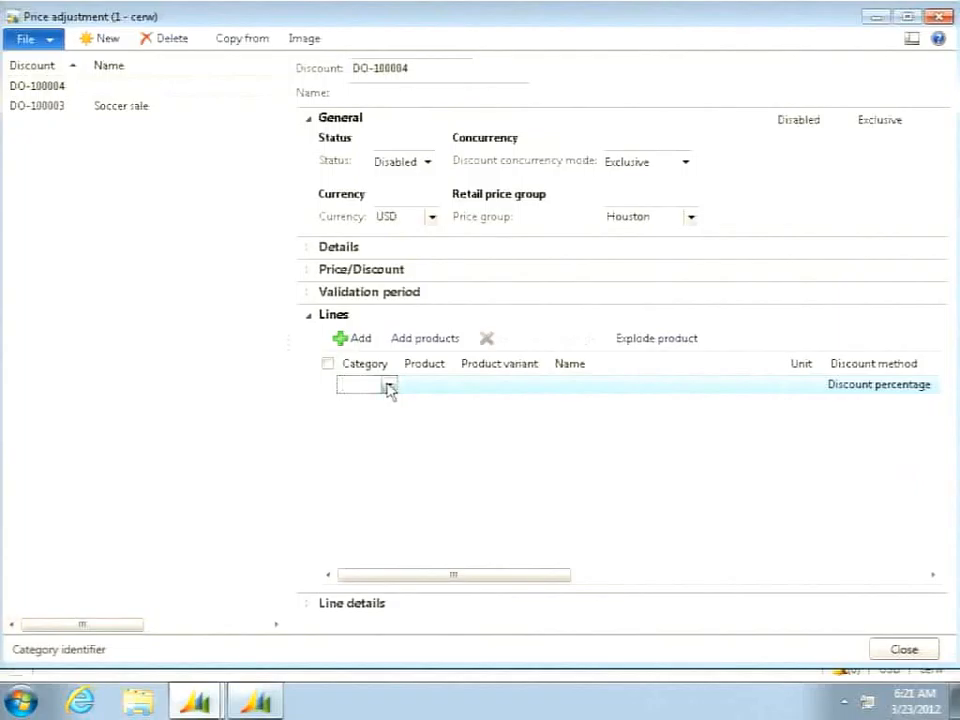
left_click(389, 385)
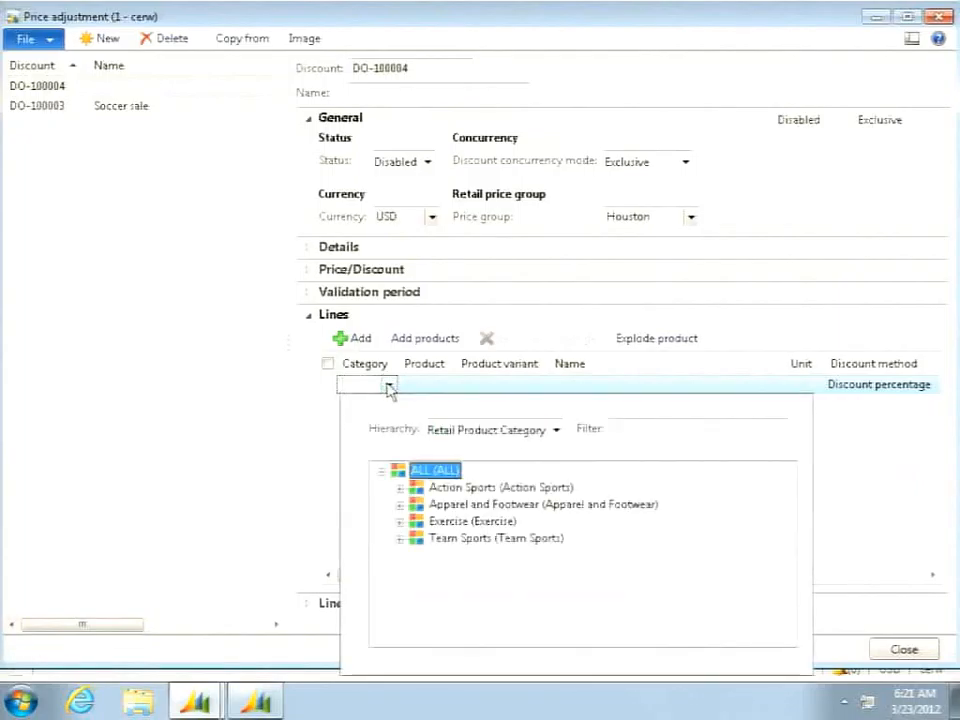
left_click(400, 489)
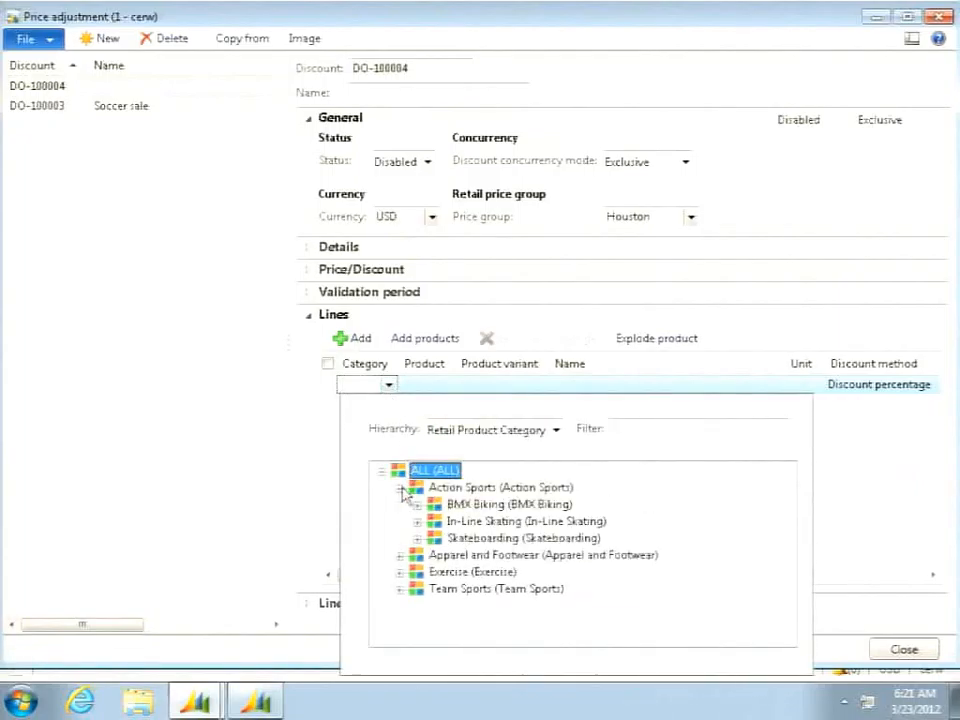
left_click(483, 508)
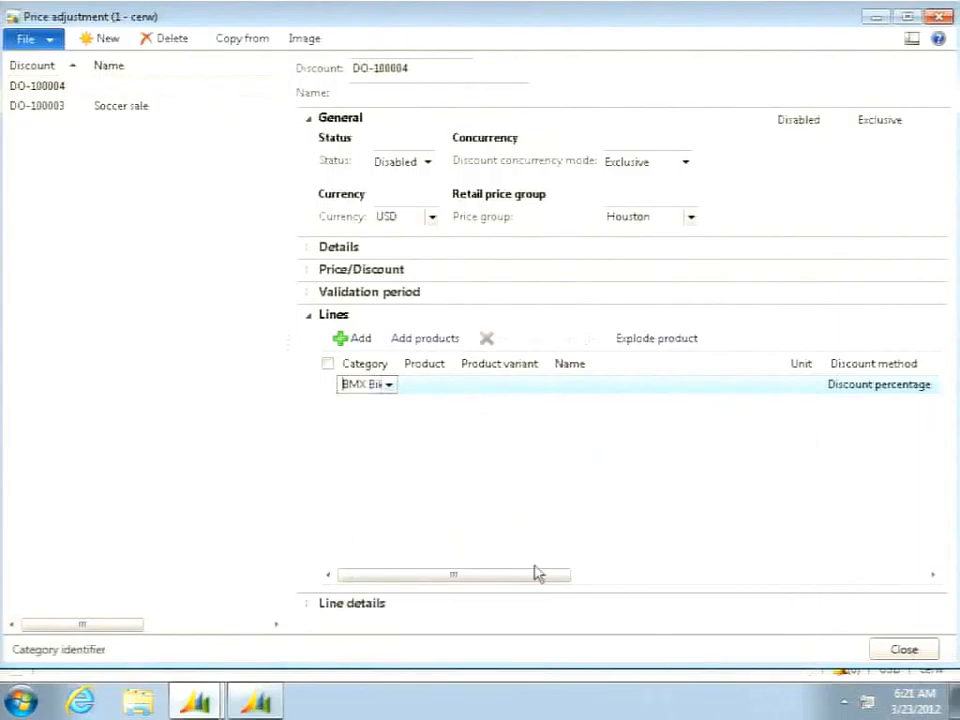
Choose Discount percentage as the BMX Biking line's discount method and check its discount percentage value
left_click_drag(535, 578, 773, 575)
left_click(495, 388)
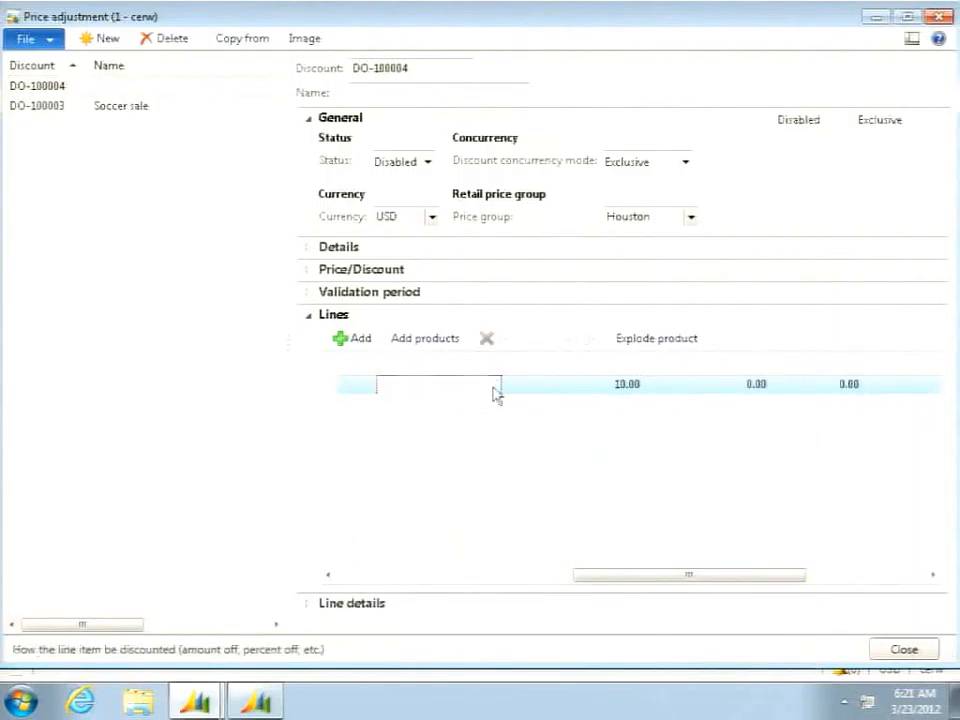
left_click(494, 386)
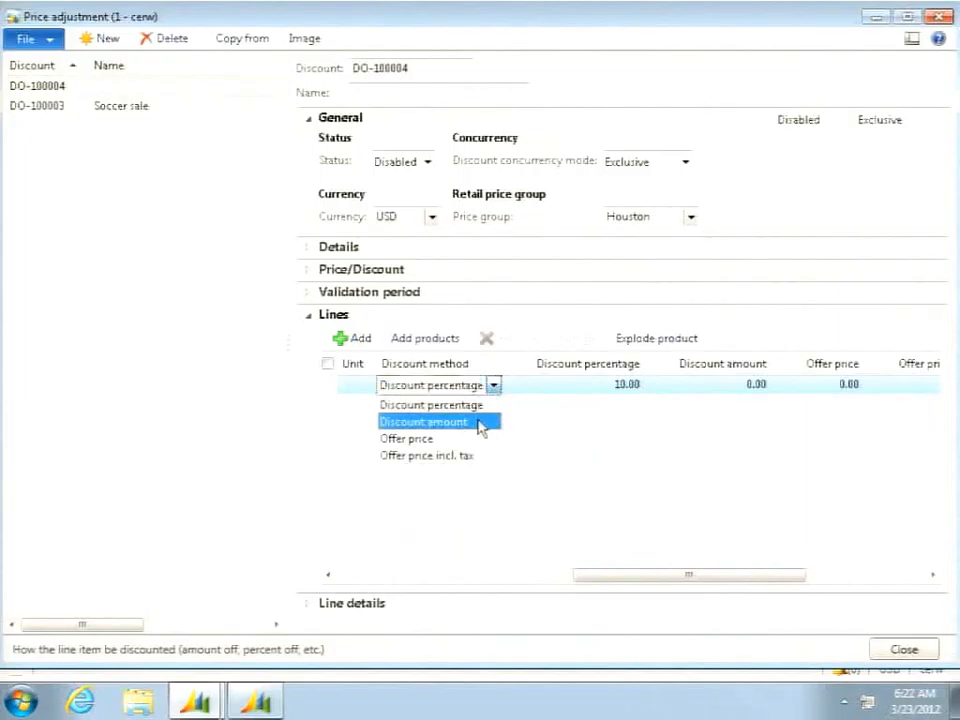
left_click(478, 408)
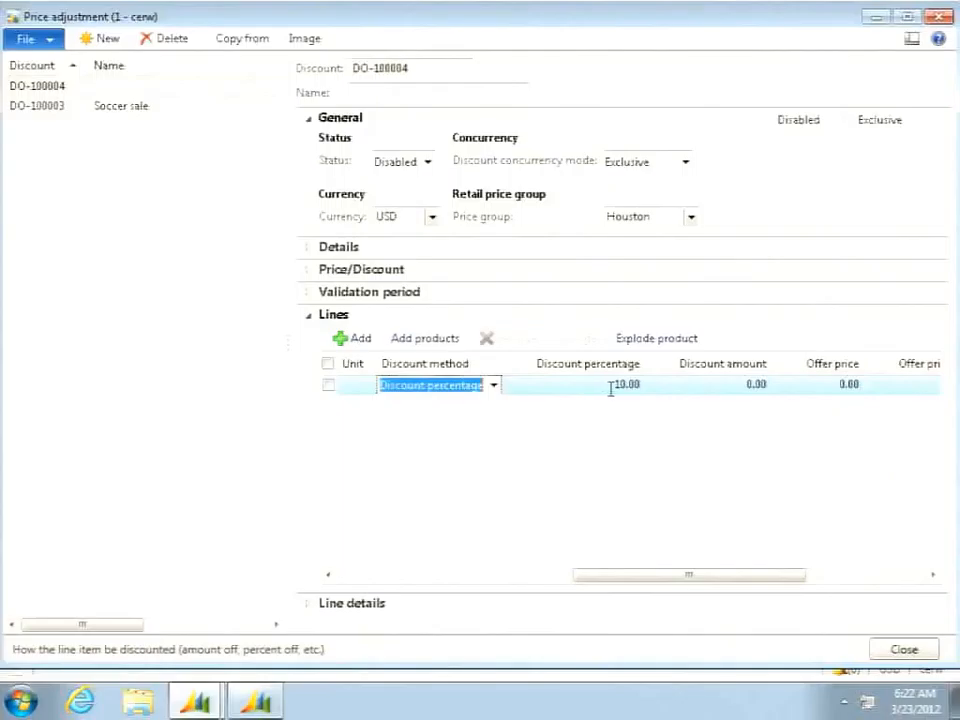
left_click(611, 389)
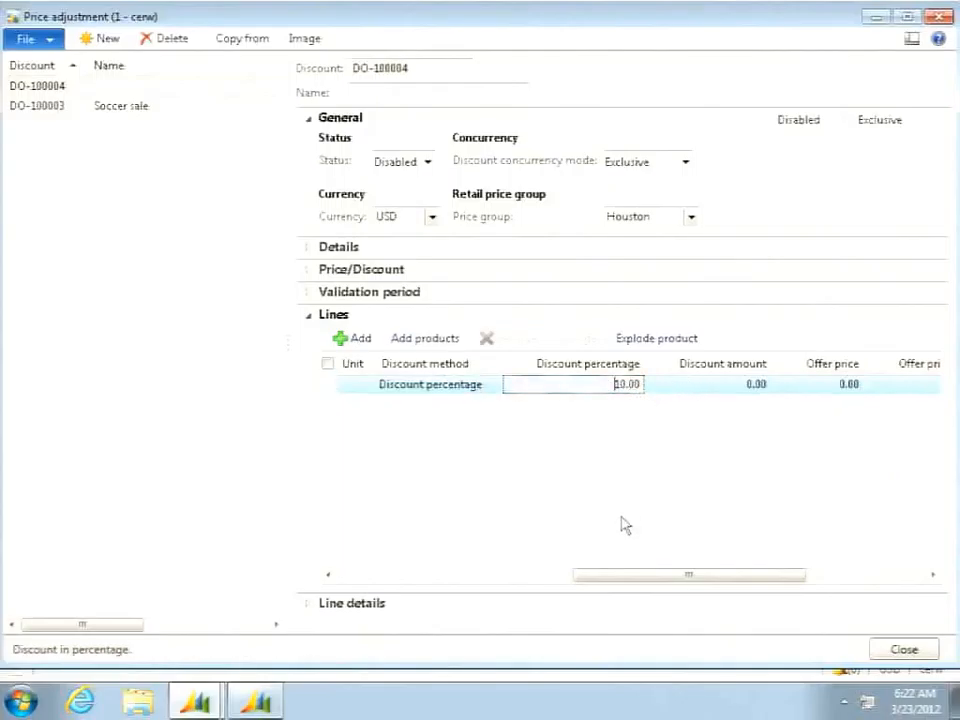
left_click_drag(591, 579, 357, 586)
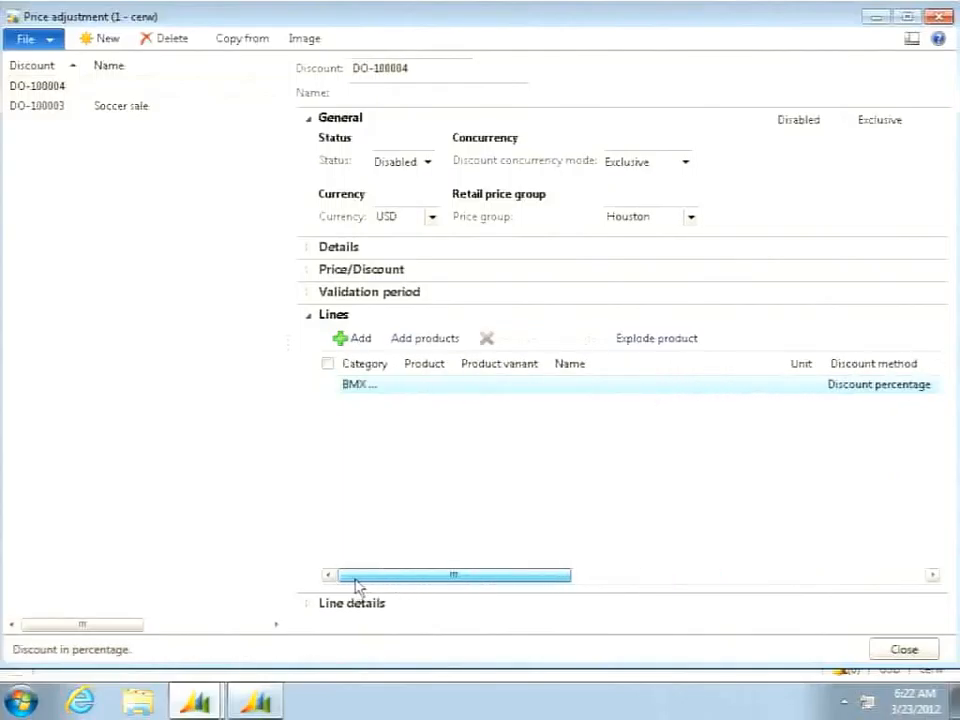
Add a second price adjustment line for the Footwear category under Apparel and Footwear
left_click(362, 340)
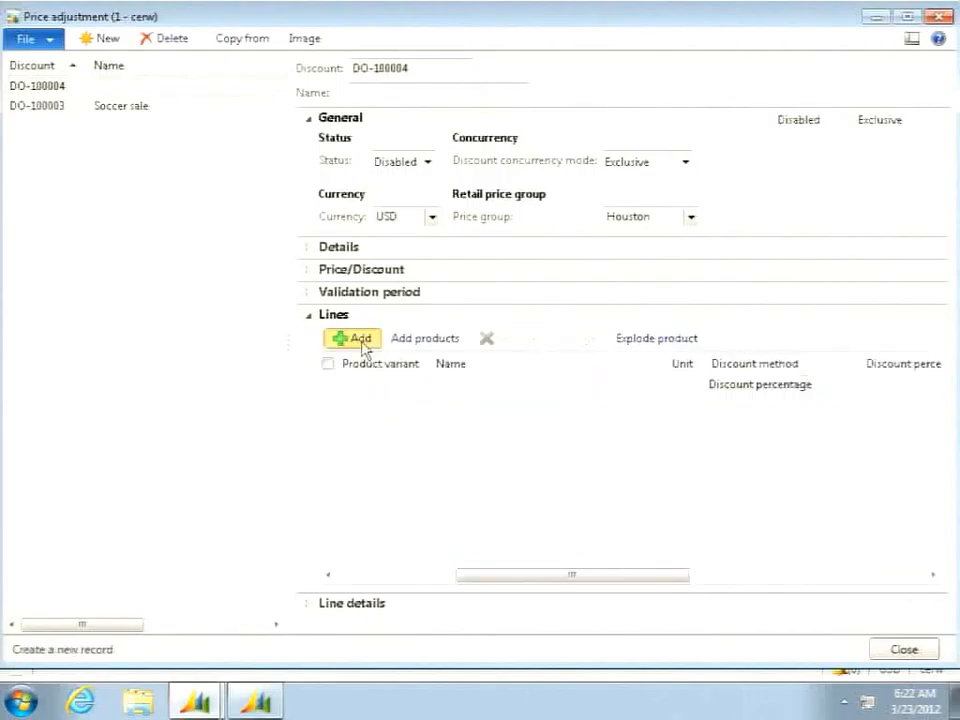
left_click(392, 590)
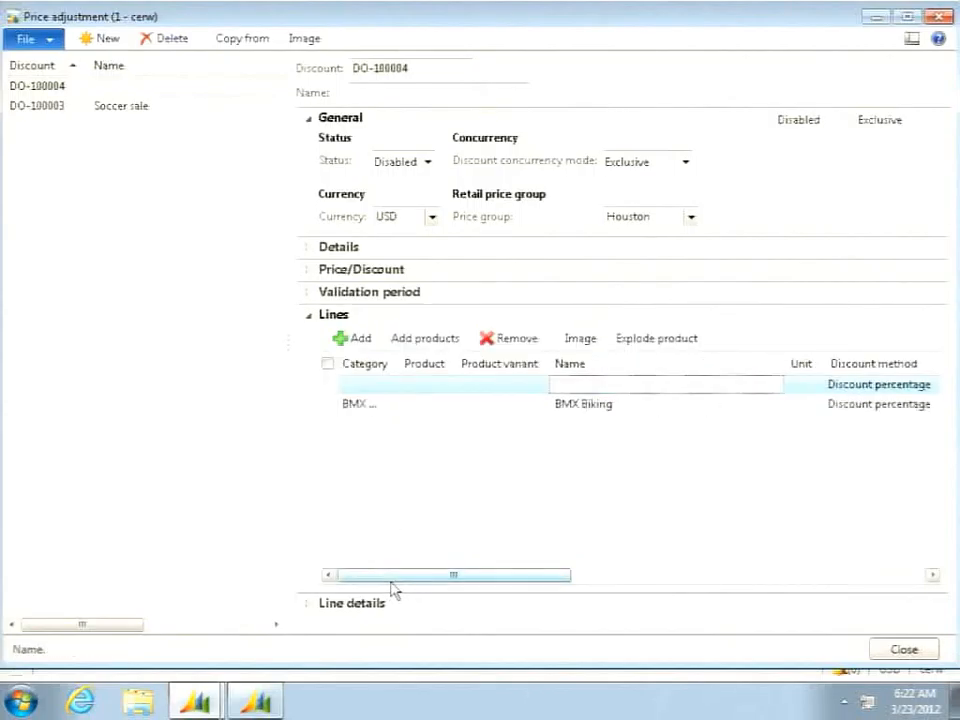
left_click(523, 384)
left_click(388, 388)
left_click(389, 385)
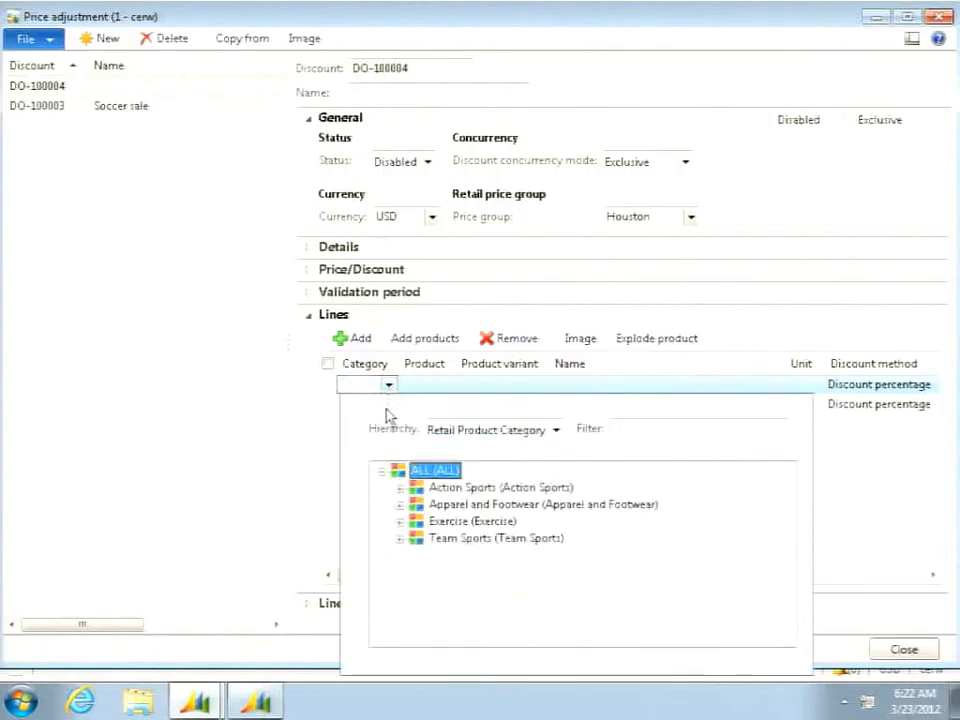
left_click(399, 505)
double_click(430, 555)
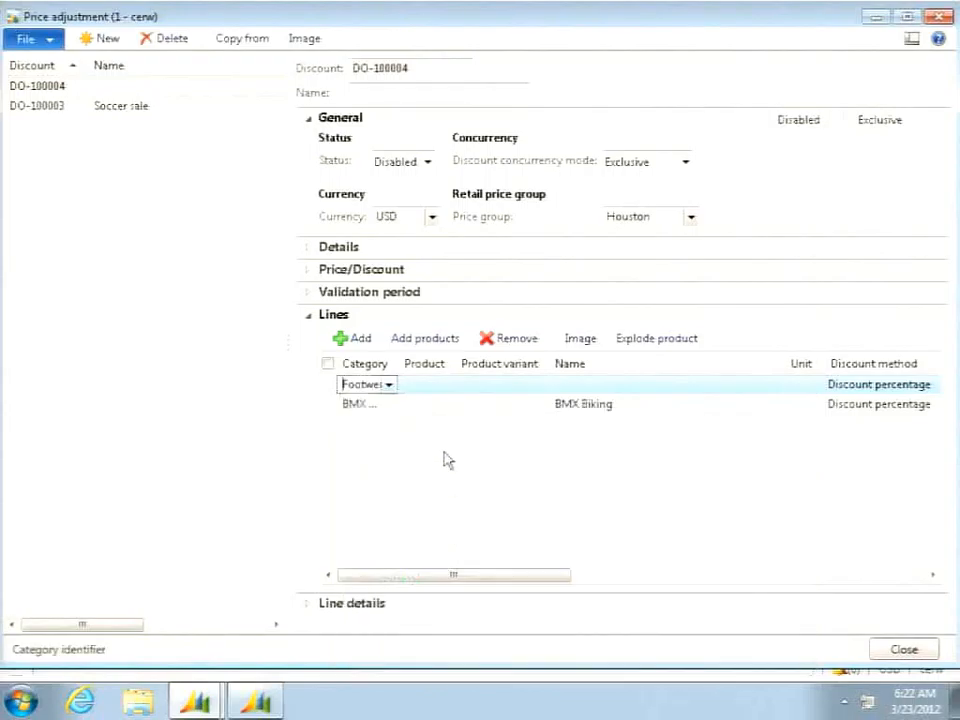
Set the Footwear line's product to 0160 and its product variant to the size 11 Womens Sneaker
left_click(444, 388)
left_click(447, 388)
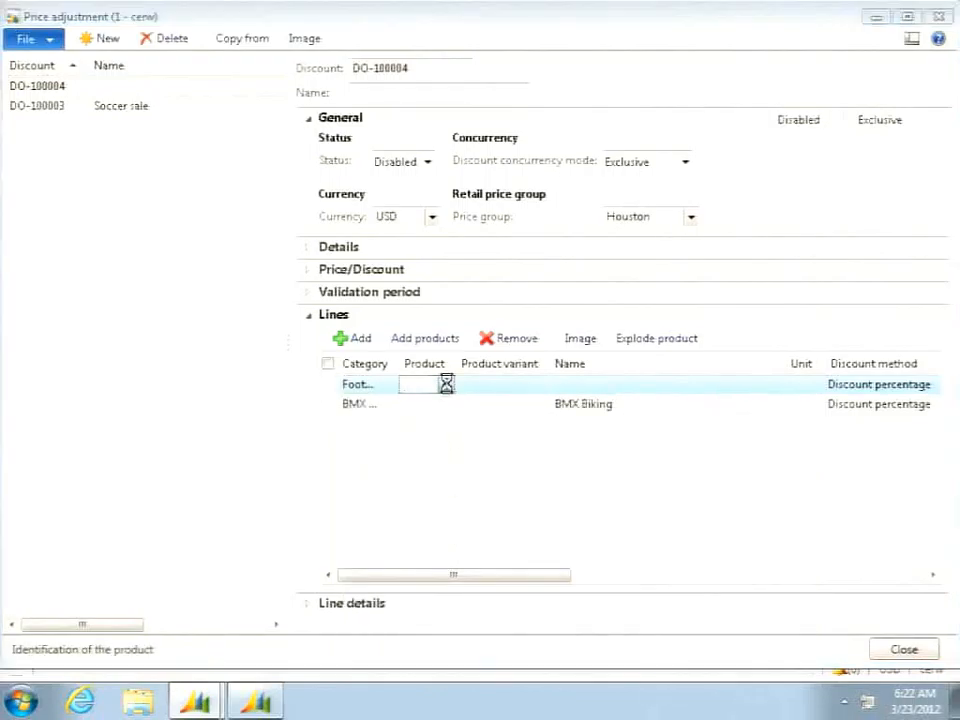
left_click(439, 452)
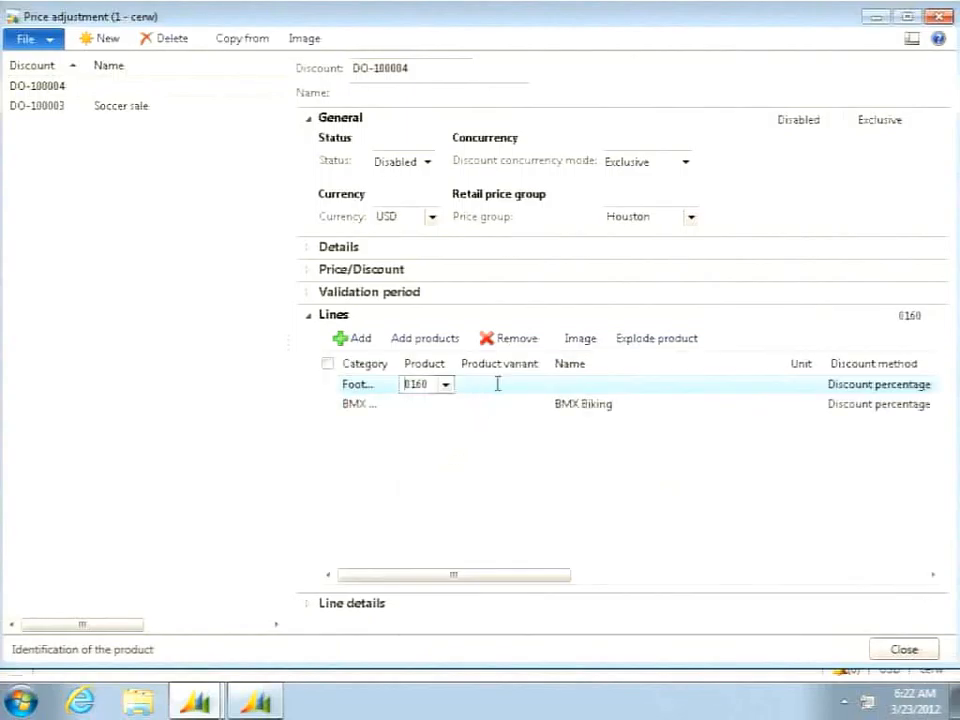
left_click(521, 385)
left_click(538, 385)
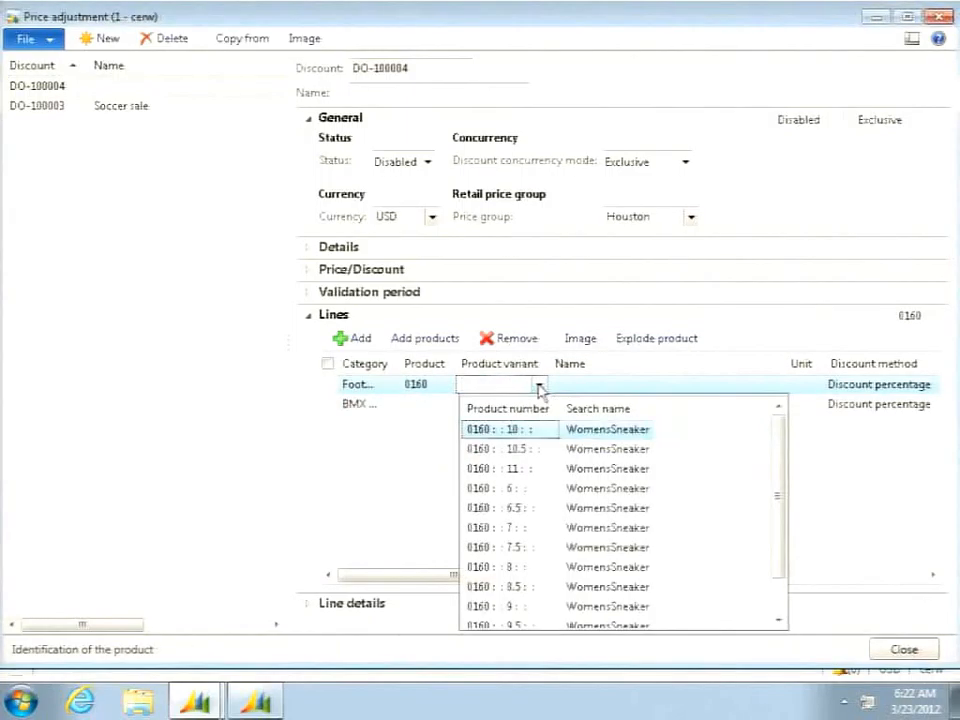
left_click(499, 469)
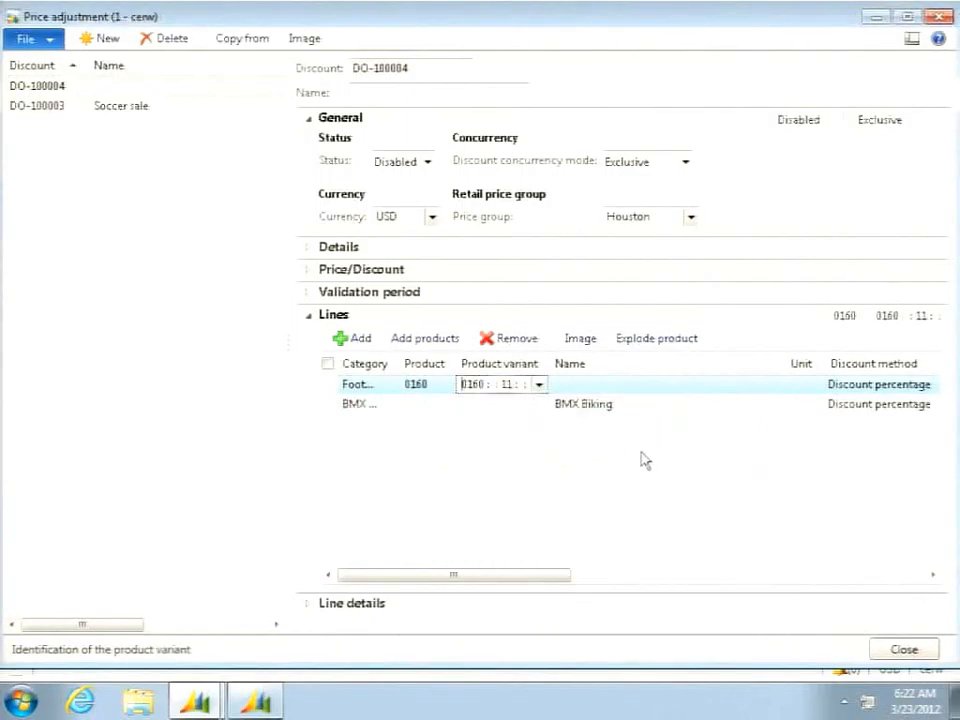
left_click_drag(506, 580, 438, 575)
Examine the form for adding multiple products and the description fields for the price adjustment and its lines
left_click(431, 341)
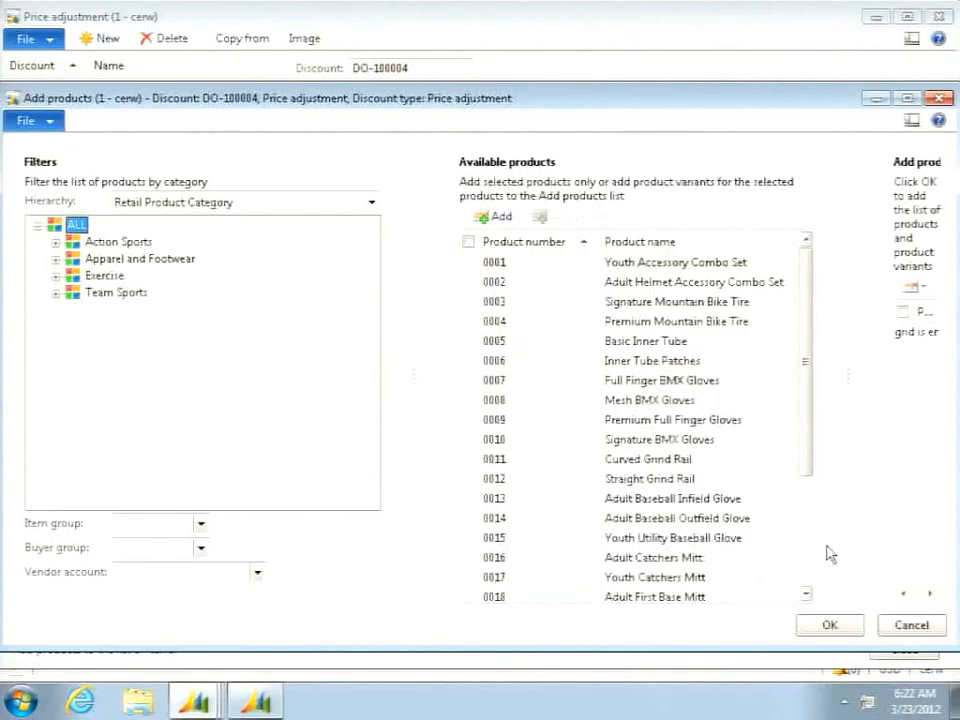
left_click(905, 625)
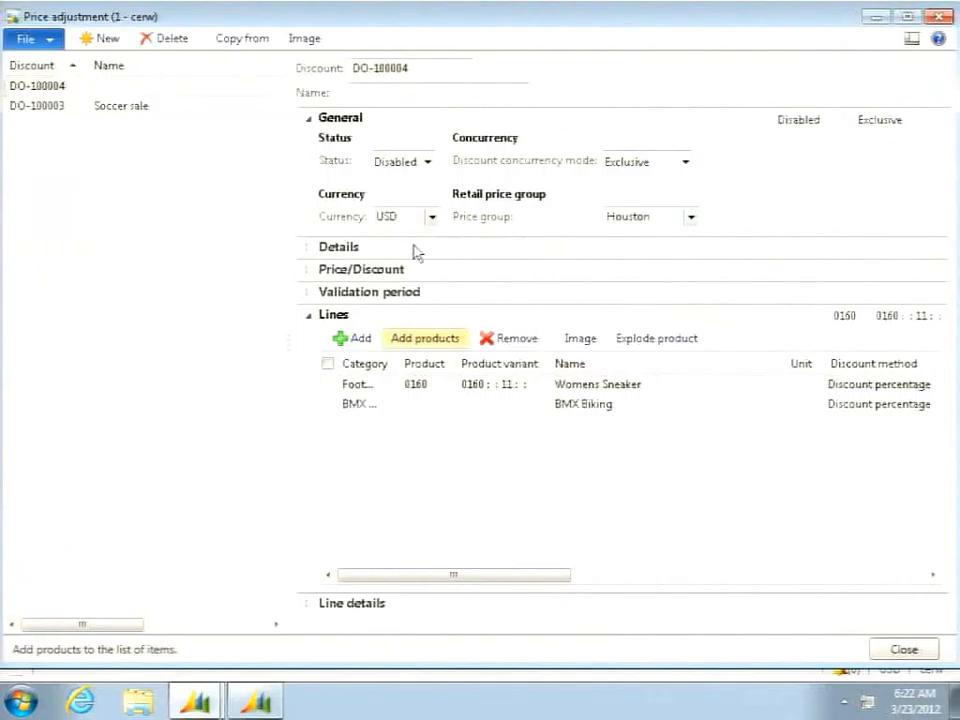
left_click(310, 254)
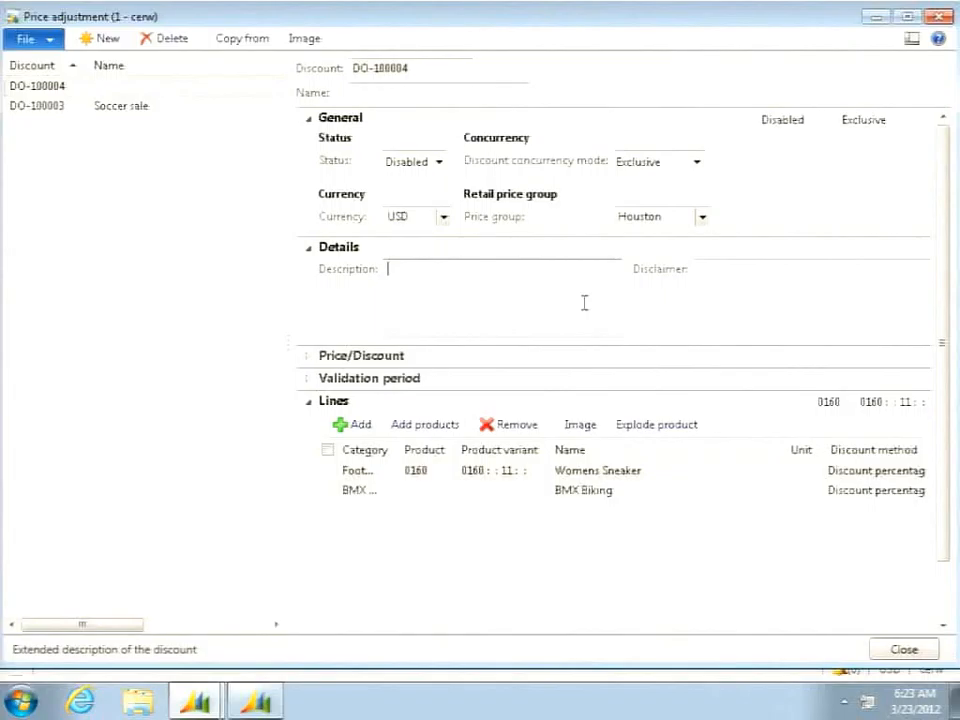
left_click(309, 247)
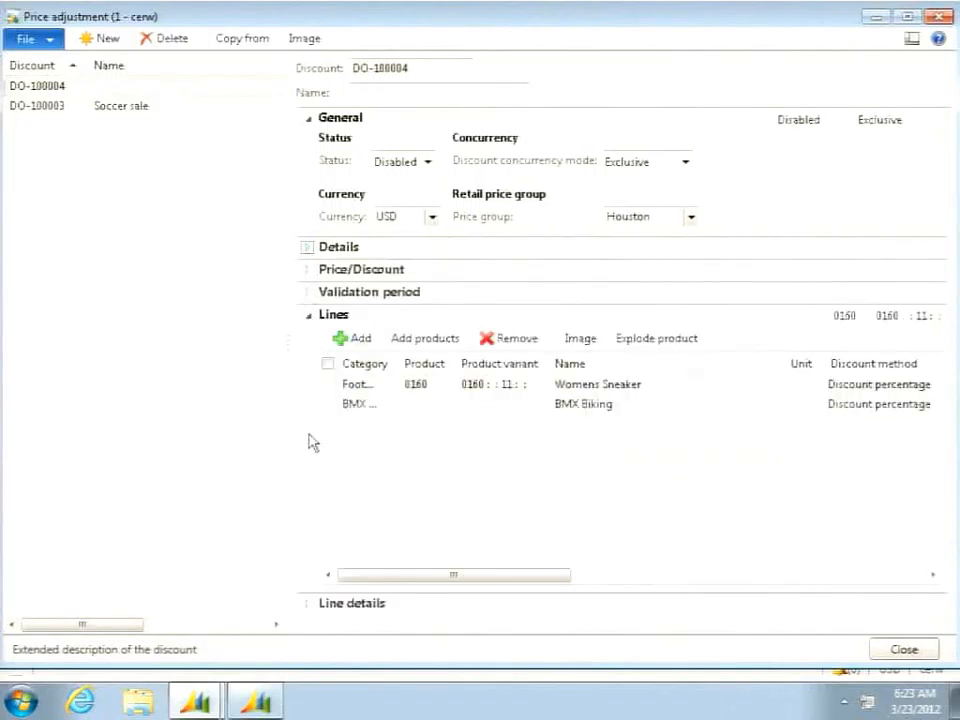
left_click(309, 604)
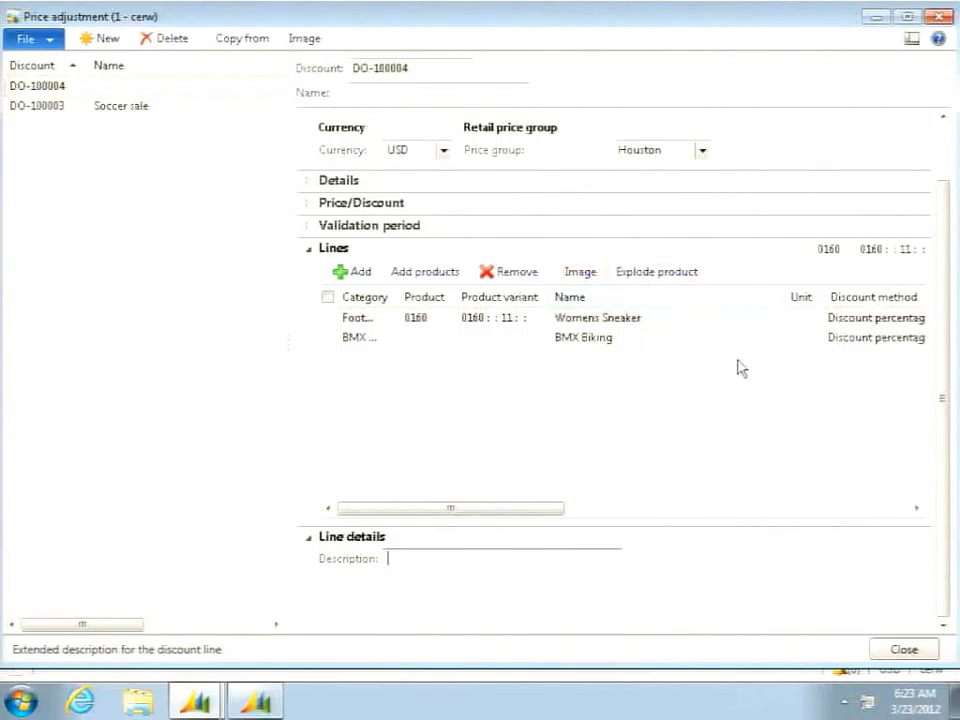
scroll(740, 370, "up", 2)
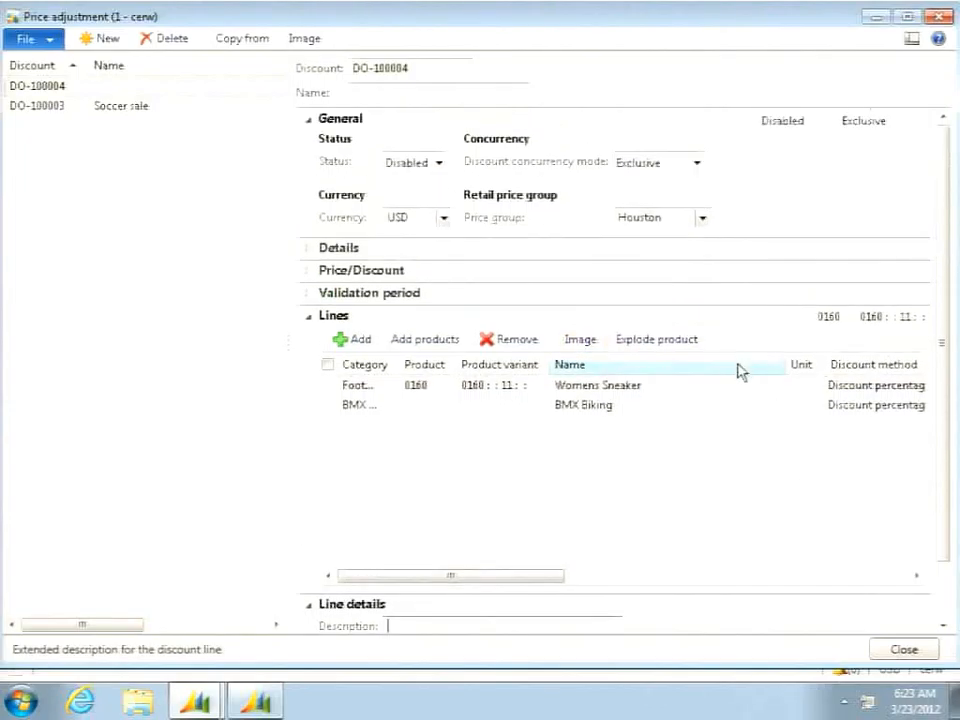
Set the price adjustment's status to Enabled and close the form
left_click(437, 163)
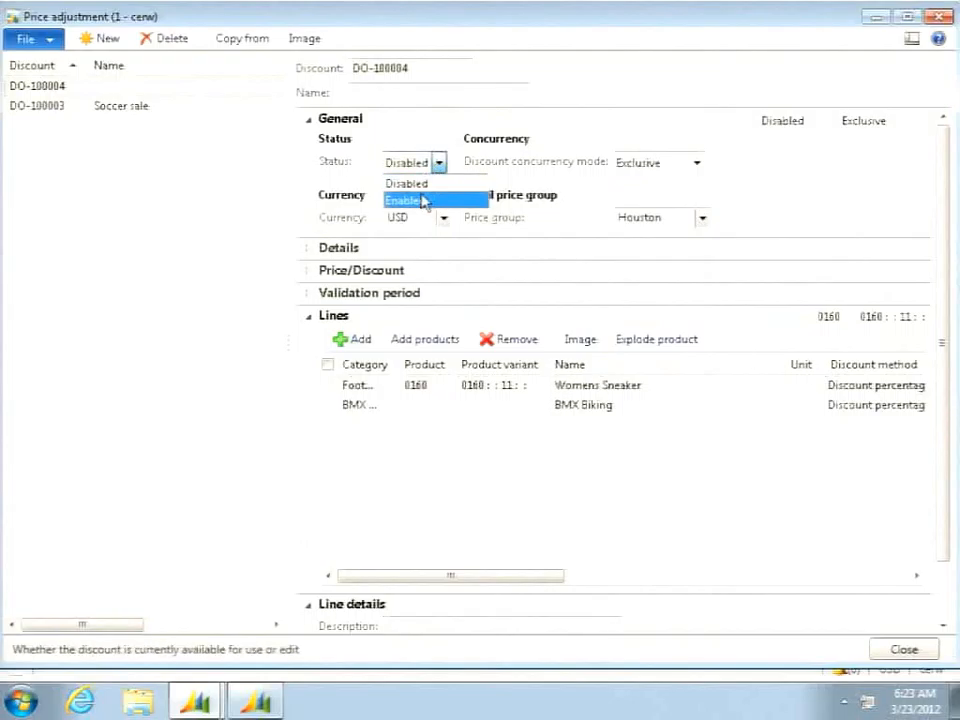
left_click(424, 201)
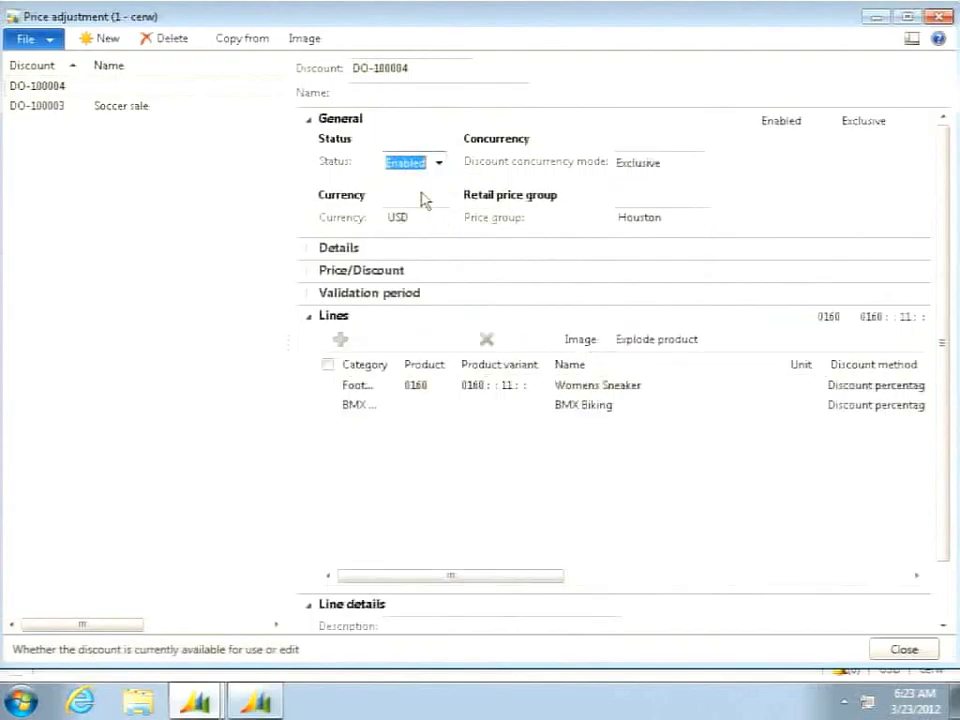
left_click(905, 651)
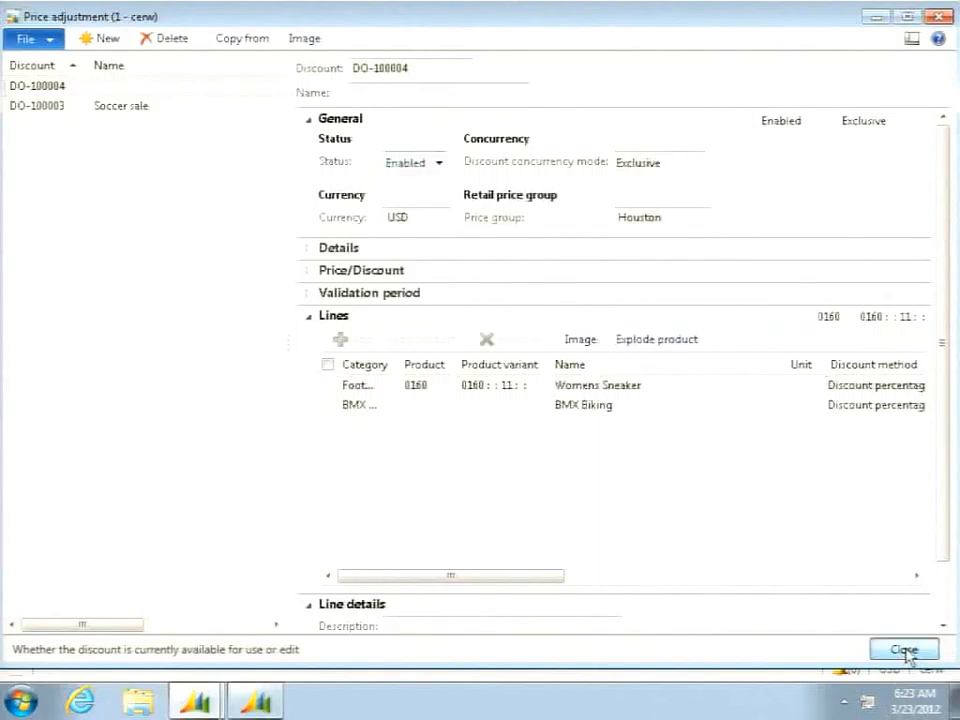
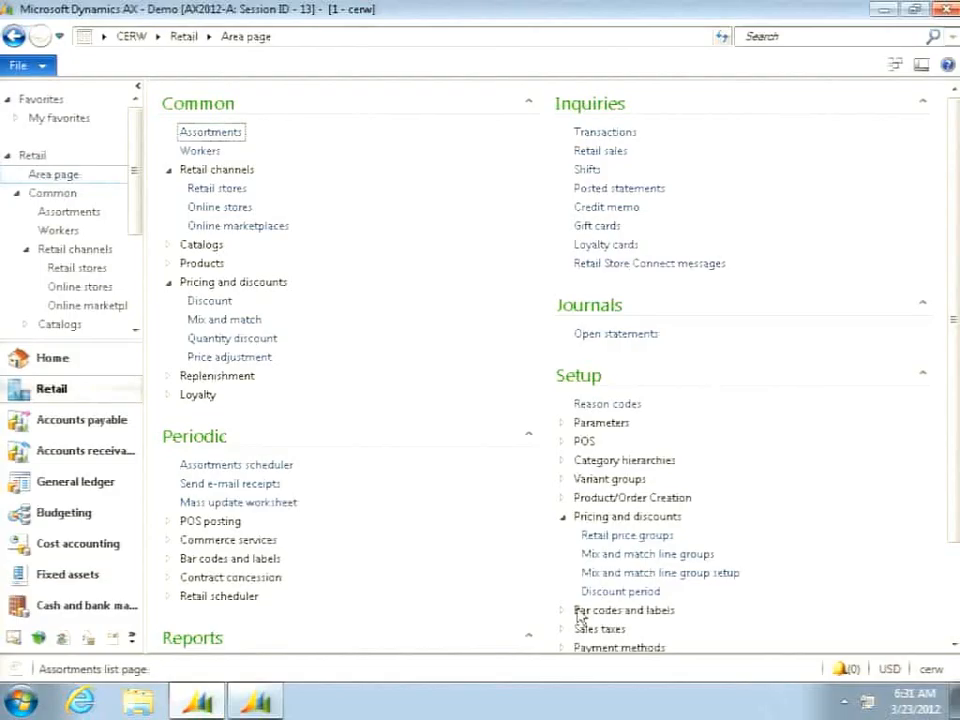
Create a new retail discount with price group West and currency USD
left_click(211, 303)
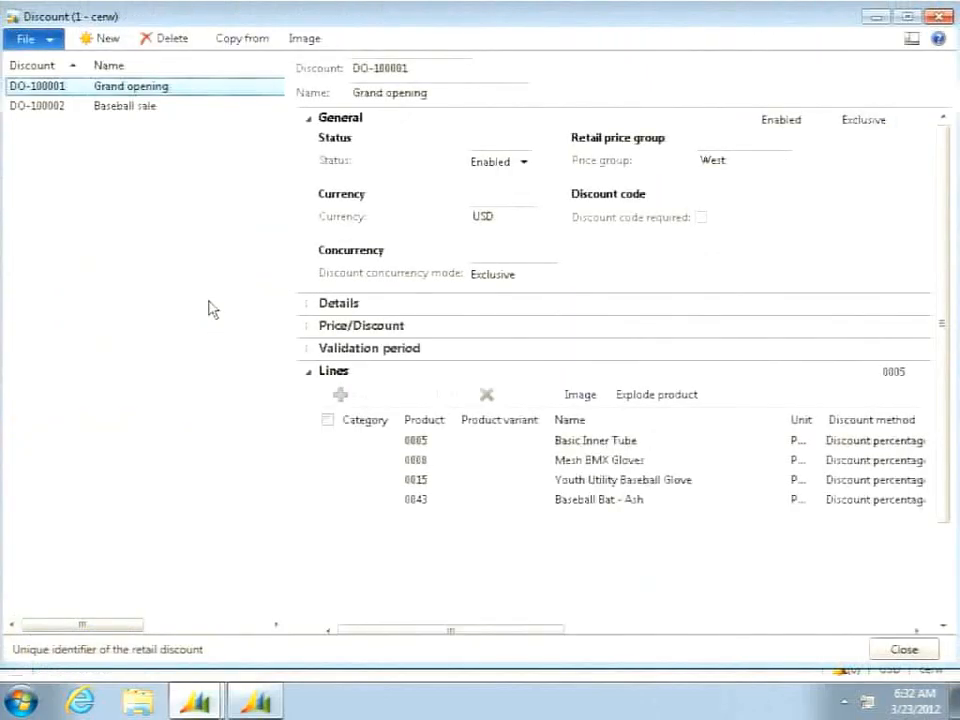
left_click(103, 40)
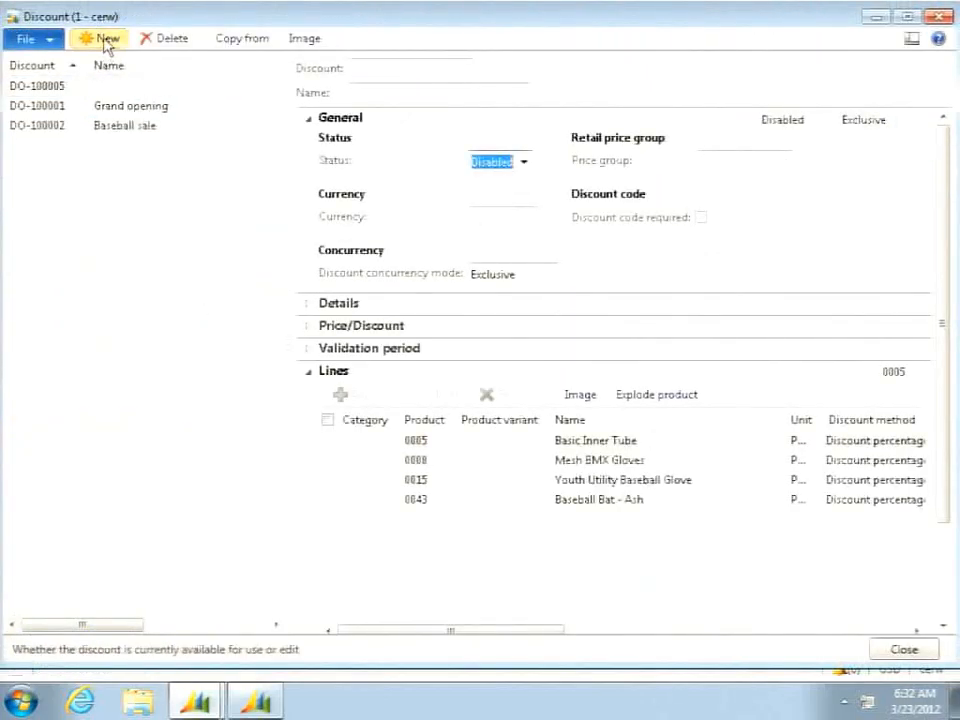
left_click(784, 161)
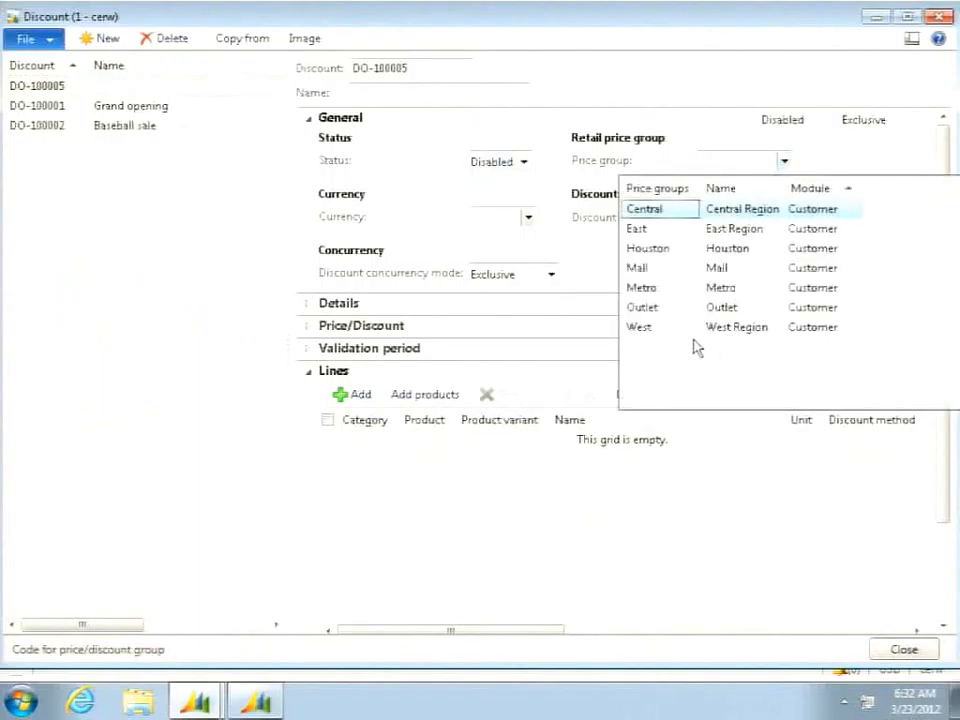
left_click(660, 338)
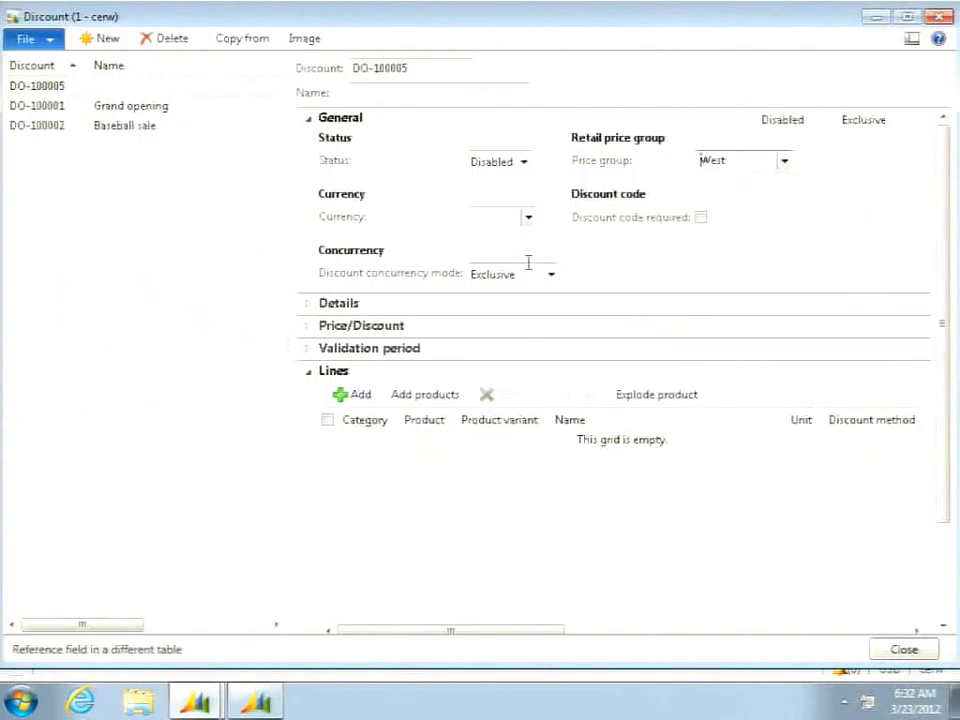
left_click(528, 217)
left_click(528, 217)
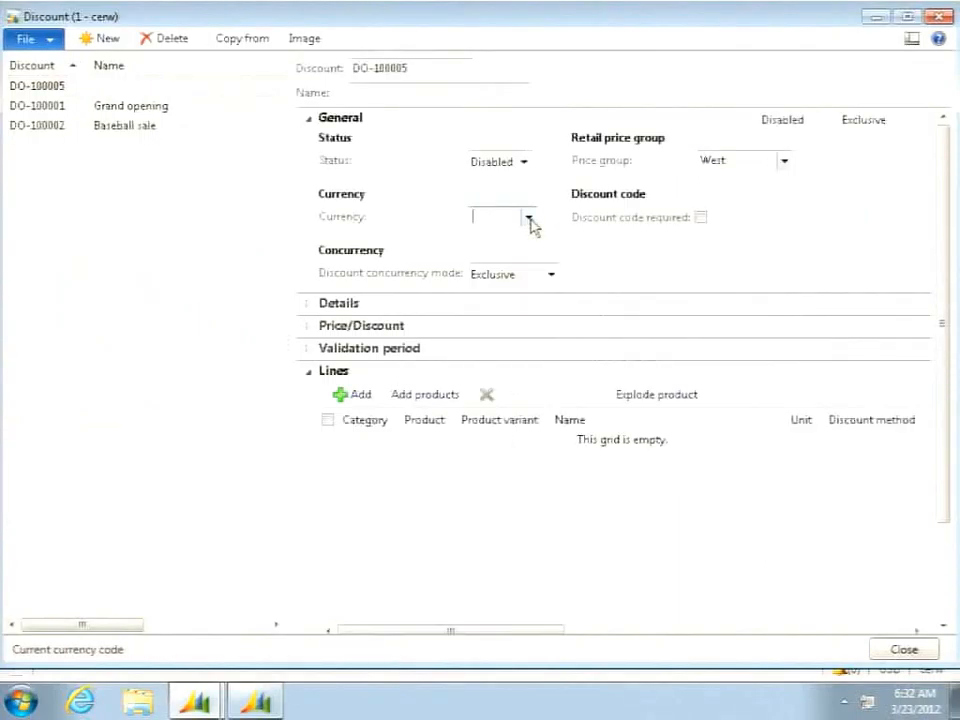
type("usd")
key("Tab")
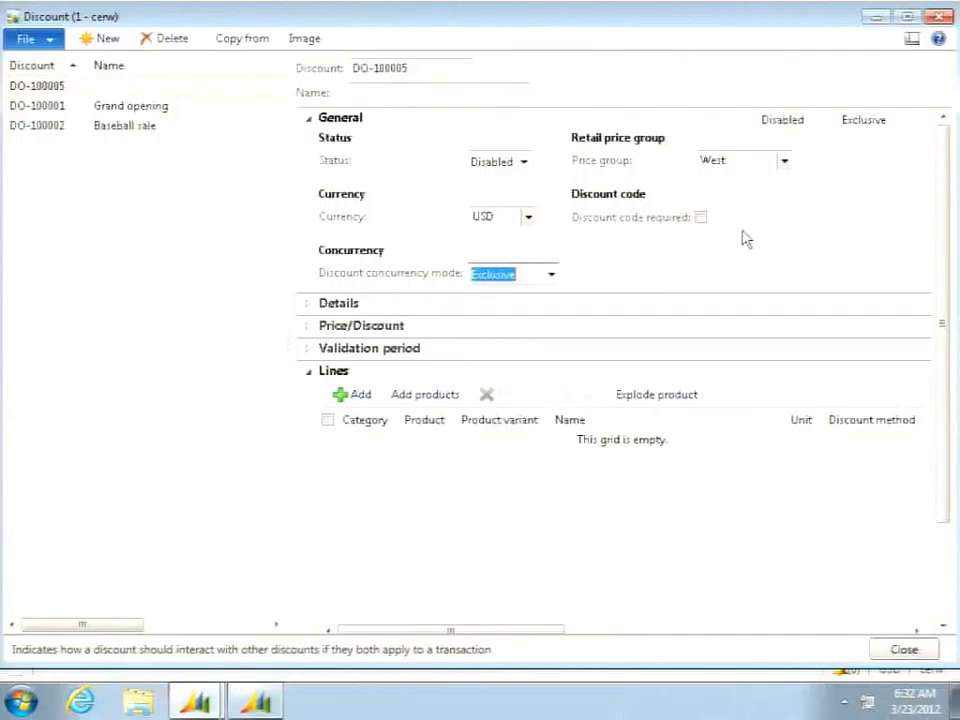
Set the discount's concurrency mode to Best price and review its validation period options
left_click(551, 276)
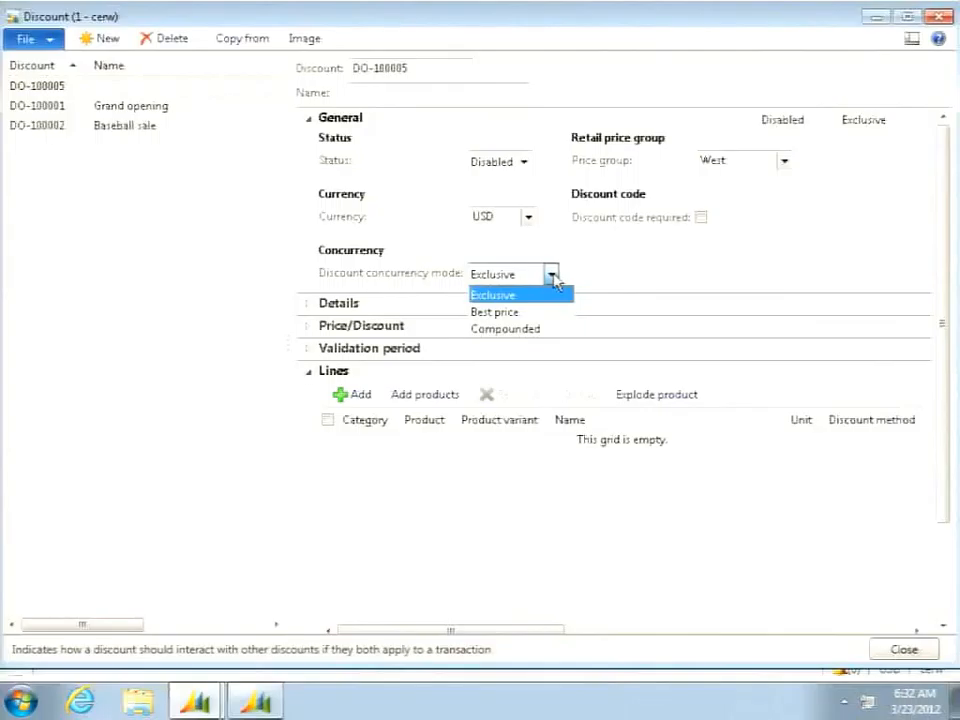
left_click(535, 313)
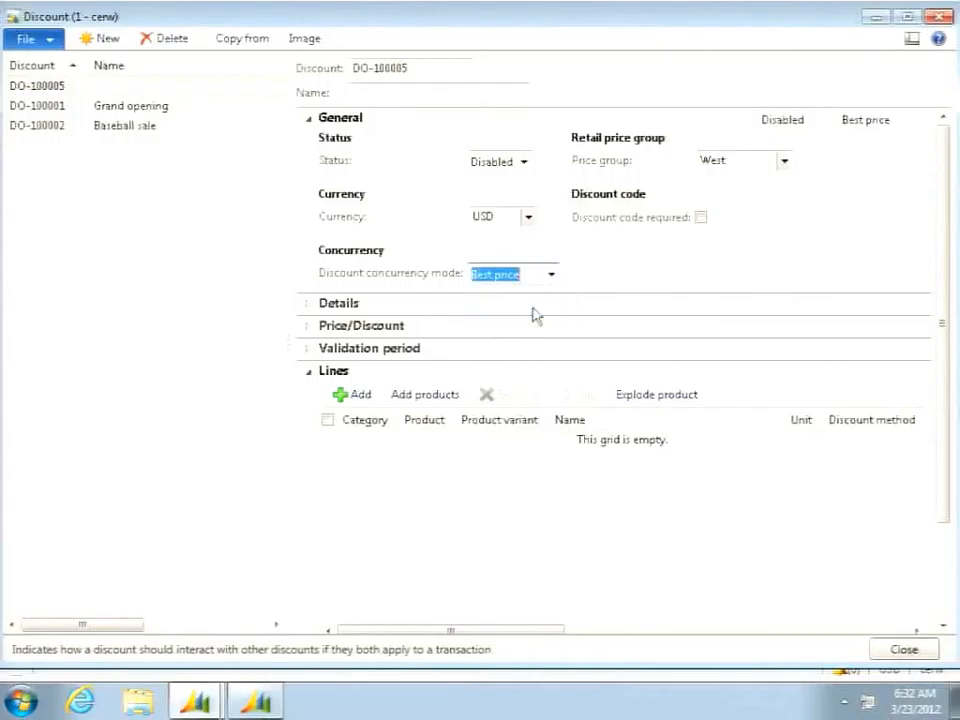
left_click(311, 349)
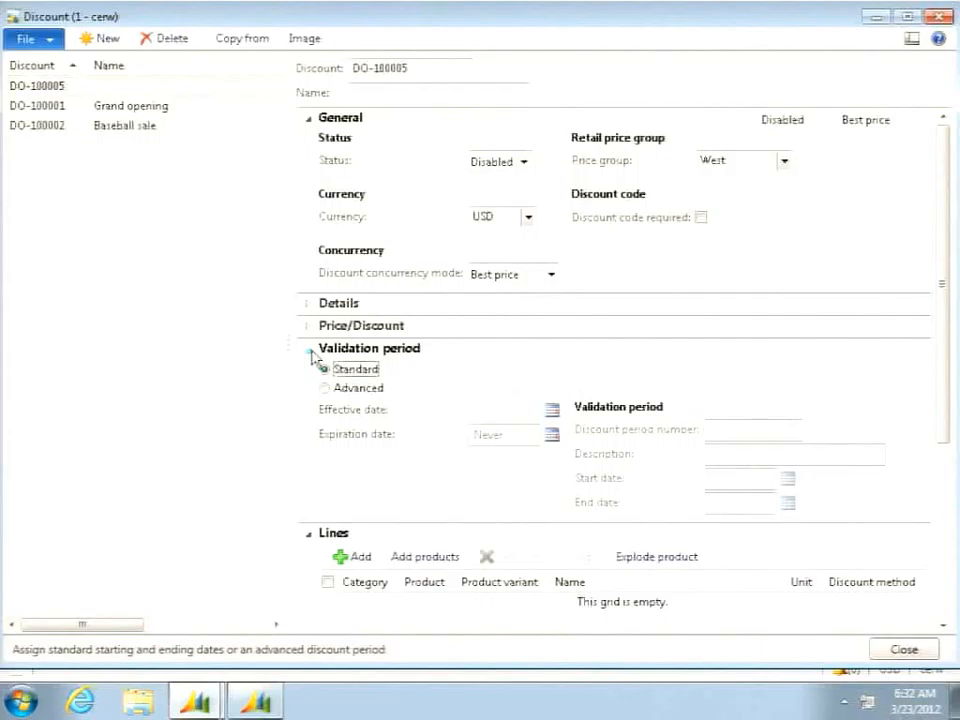
left_click(311, 349)
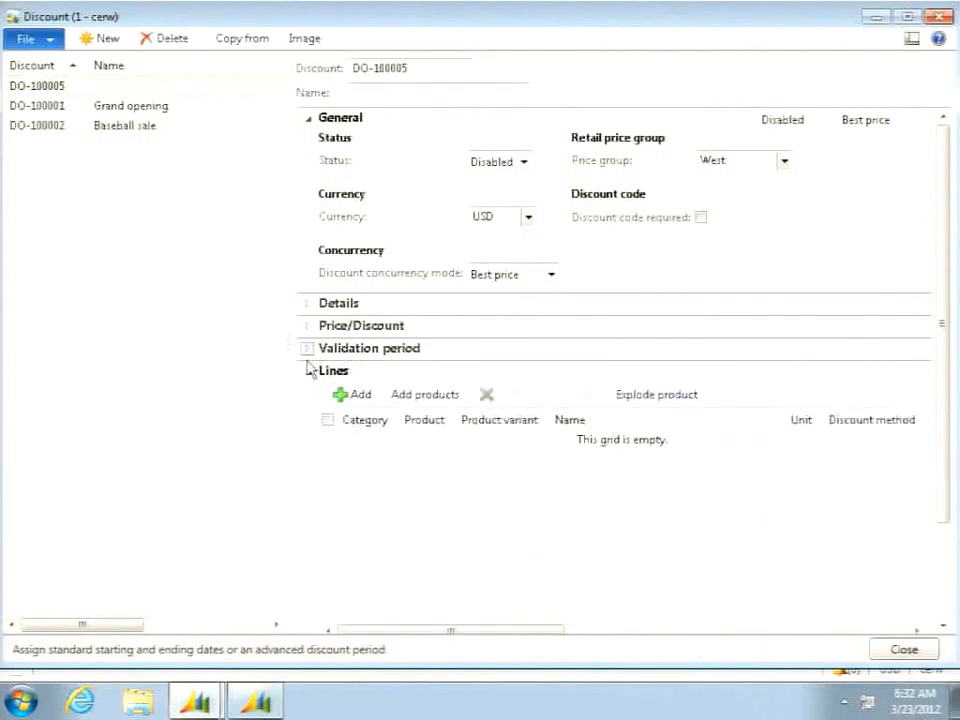
Add a discount line for product 0001 with a discount percentage of 10
left_click(362, 400)
left_click(434, 443)
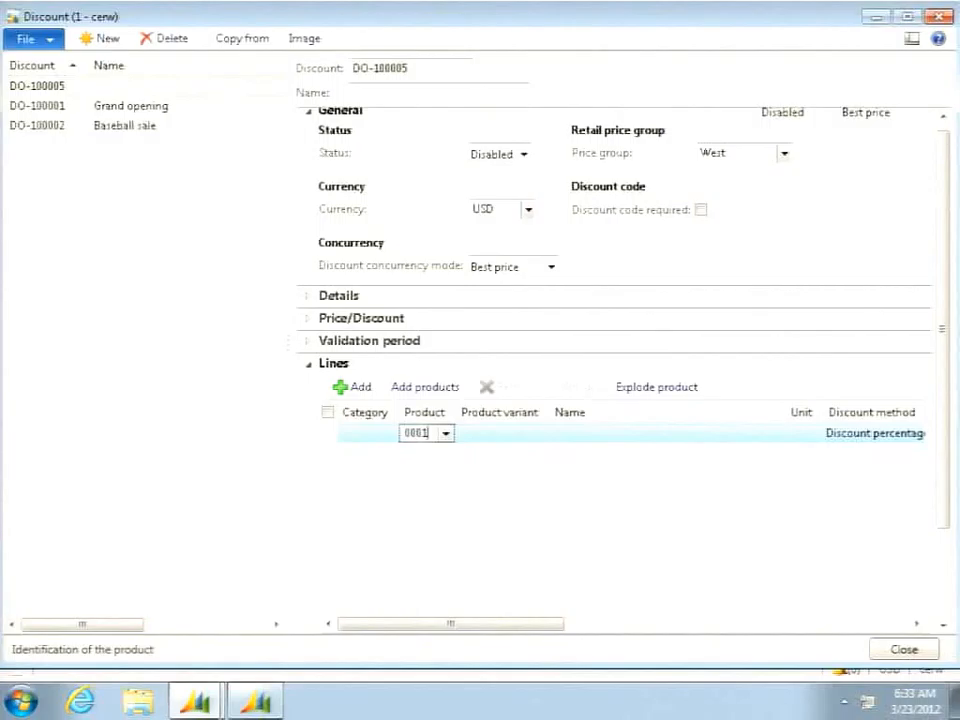
type("0001")
key("Tab")
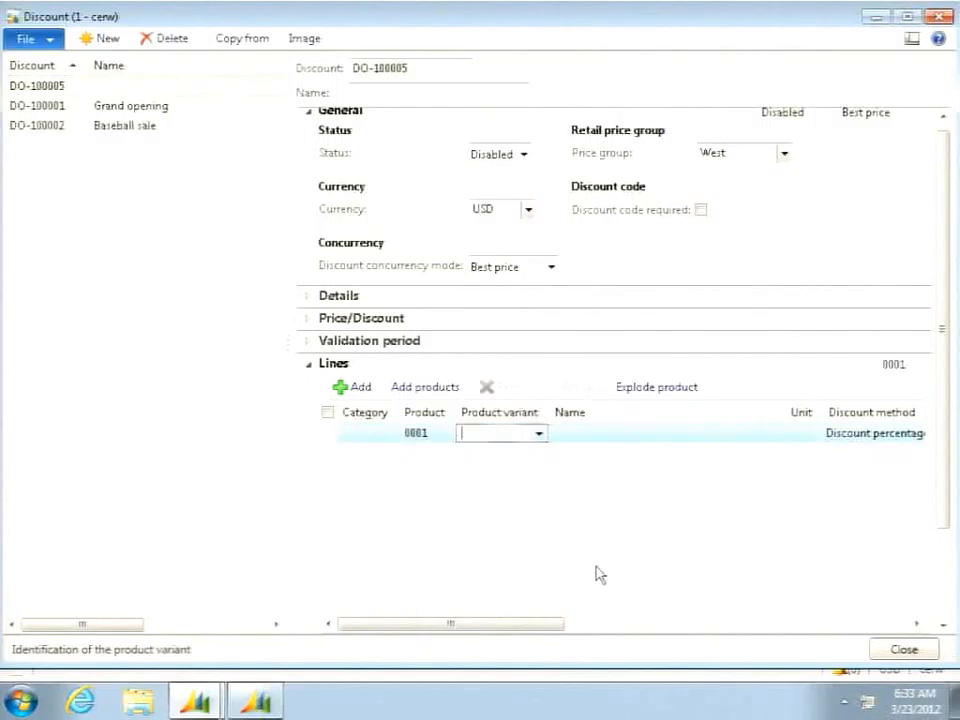
left_click_drag(535, 630, 765, 630)
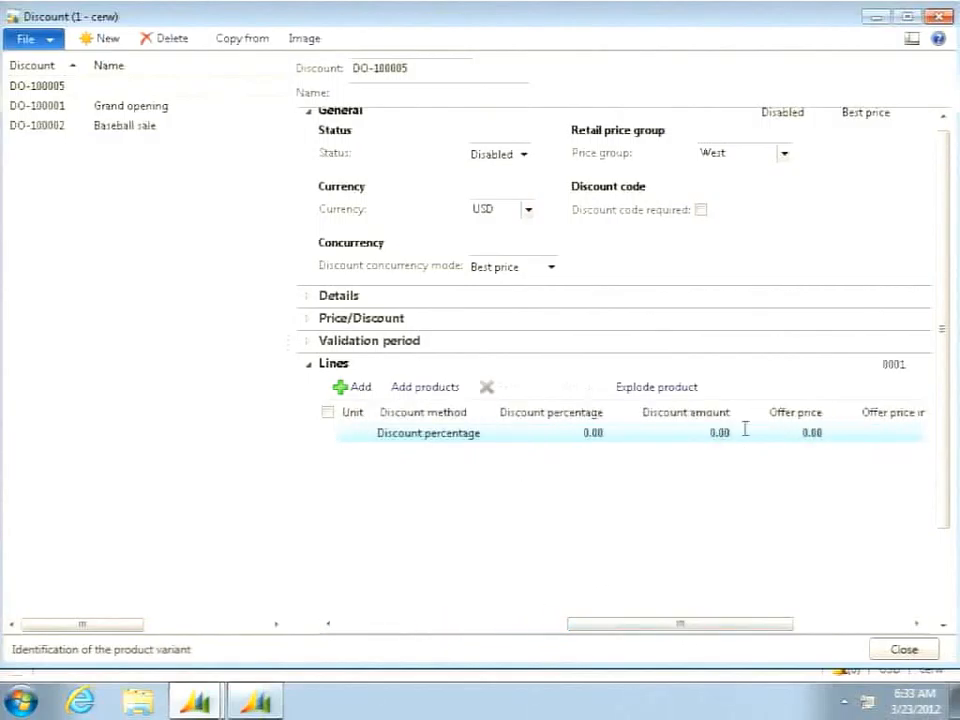
left_click(587, 432)
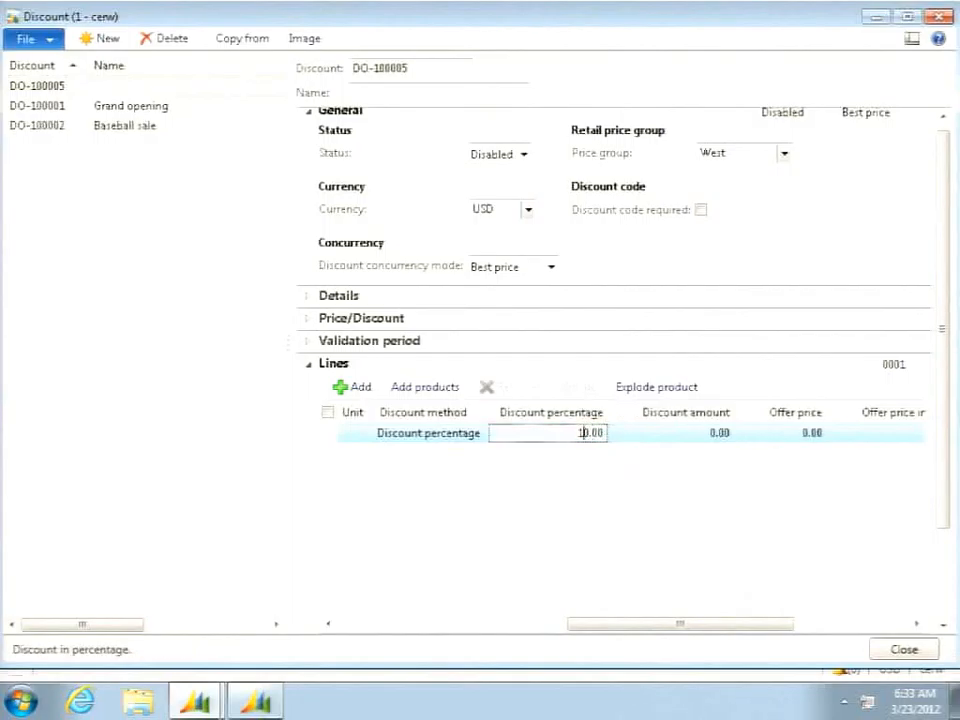
Add a second discount line for product 0002 with a discount percentage of 20
key("ctrl+n")
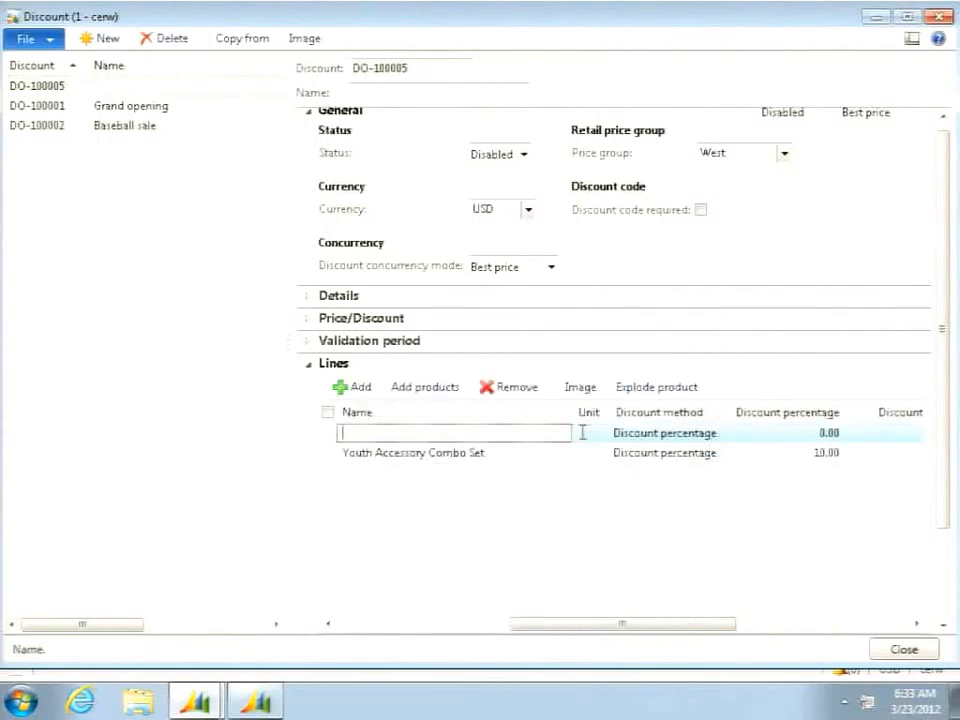
left_click_drag(557, 625, 373, 608)
left_click(416, 434)
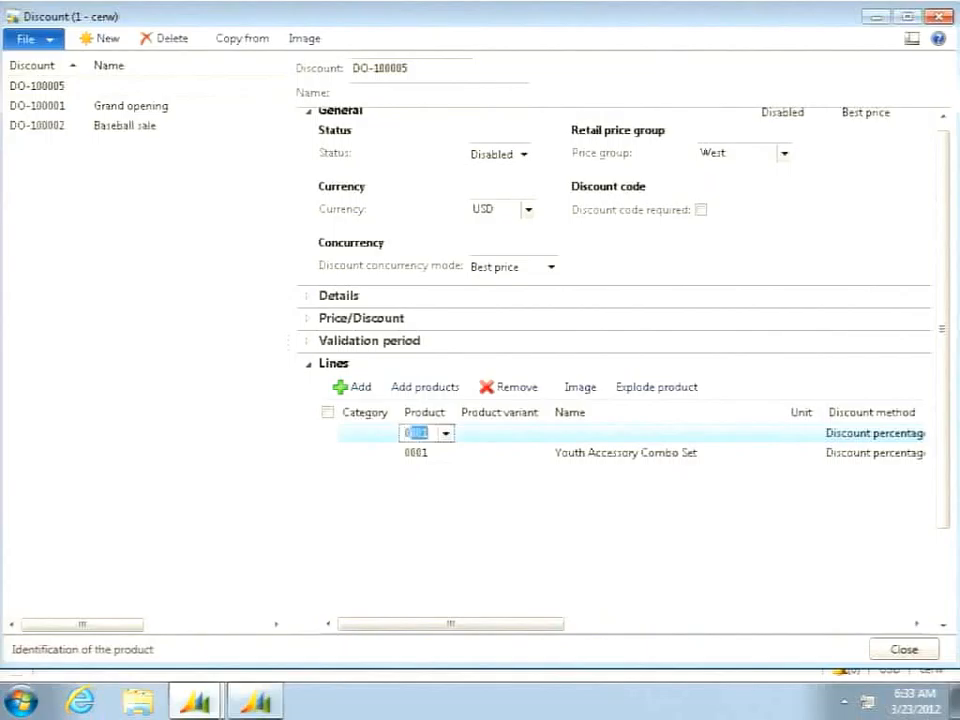
type("0002")
key("Tab")
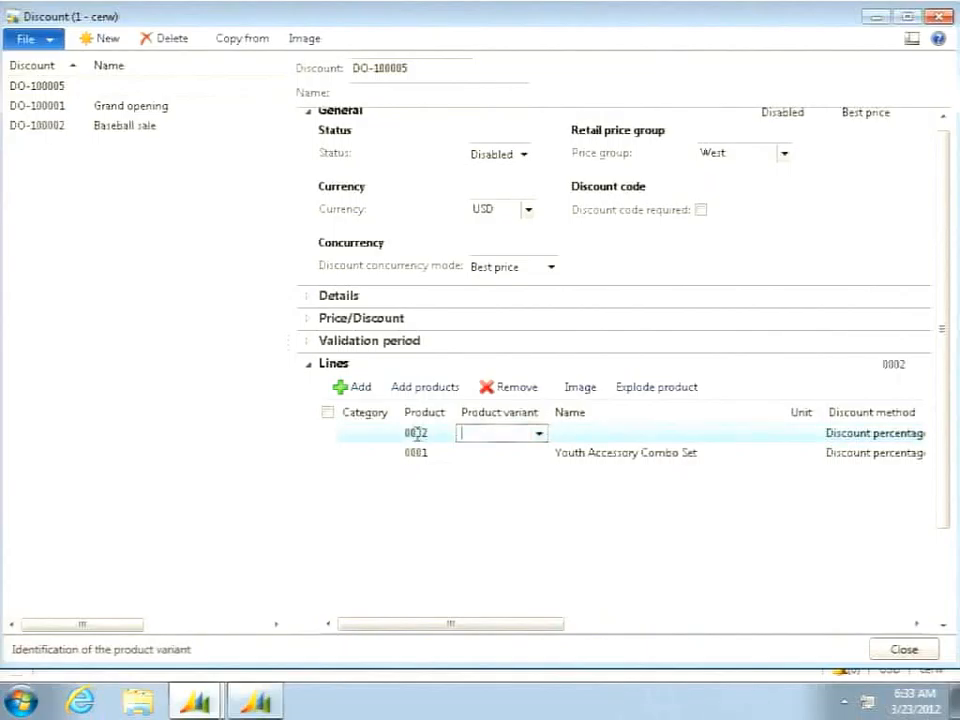
left_click(785, 625)
left_click(551, 432)
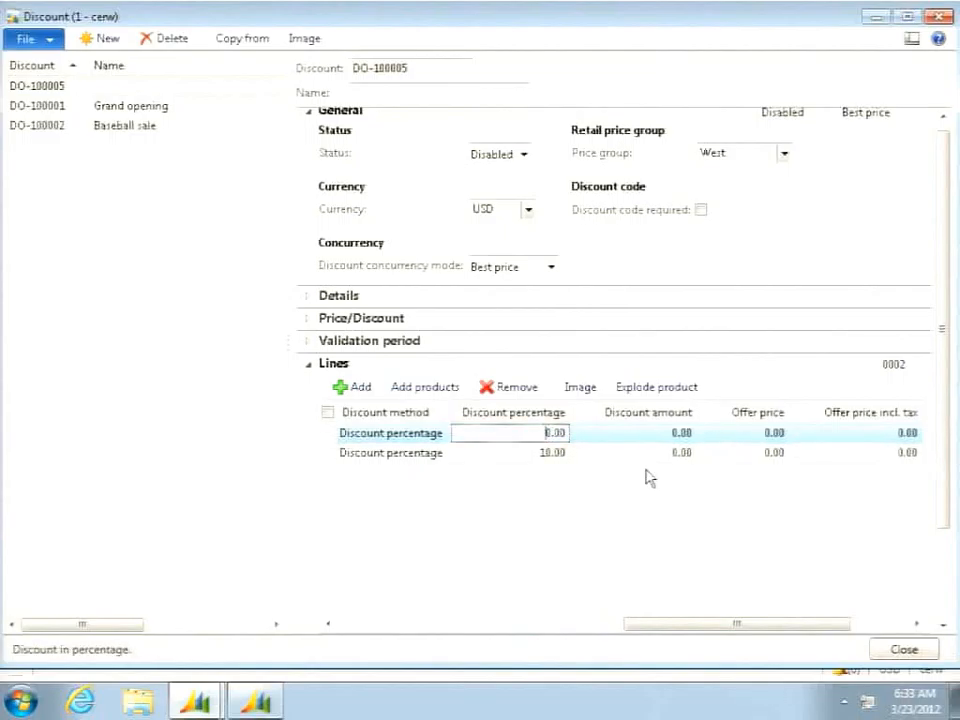
type("2")
Set the West discount's status to Enabled and close the discount form
scroll(780, 440, "up", 1)
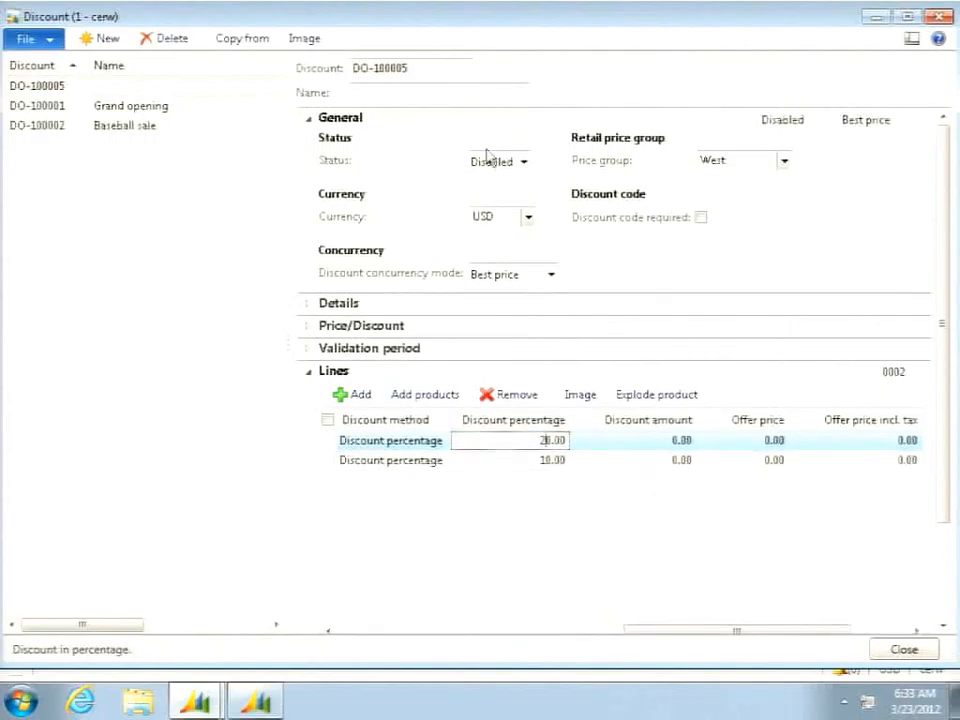
left_click(522, 162)
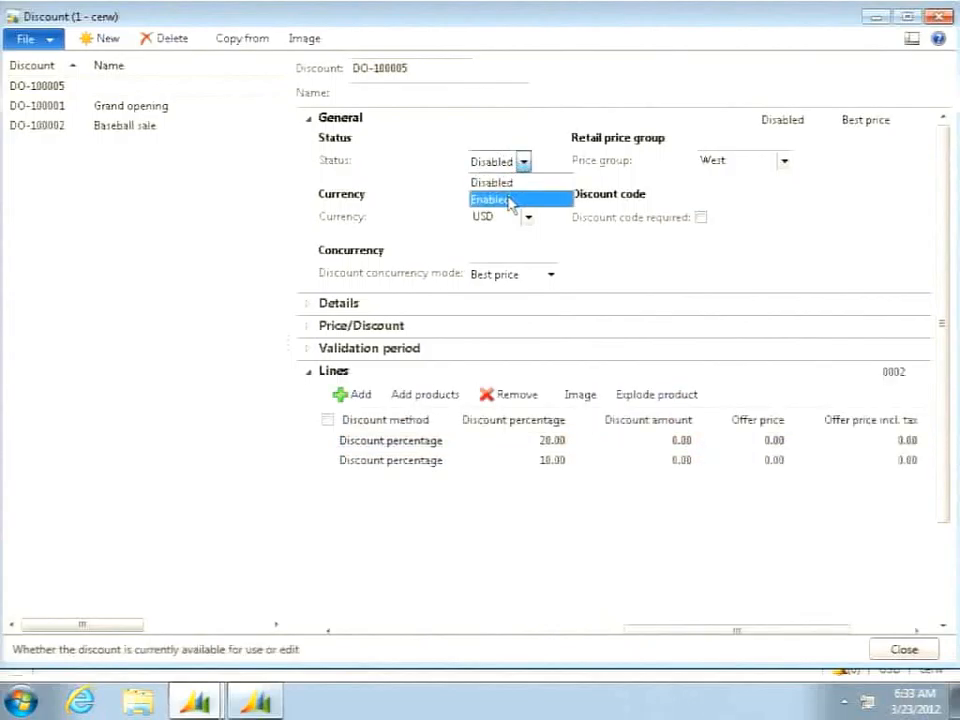
left_click(512, 200)
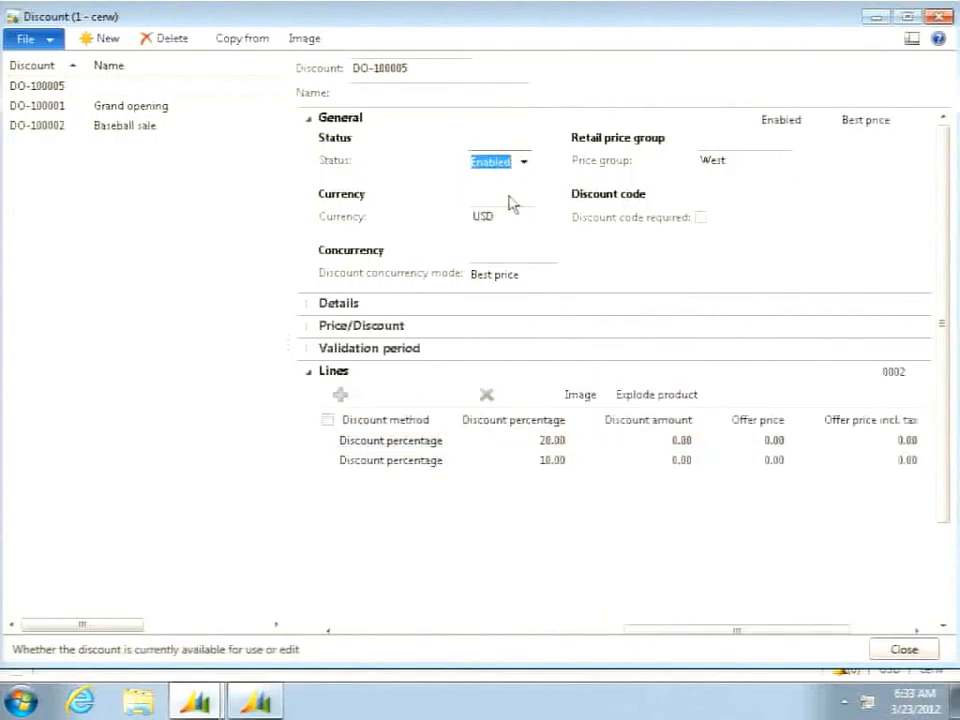
left_click(905, 651)
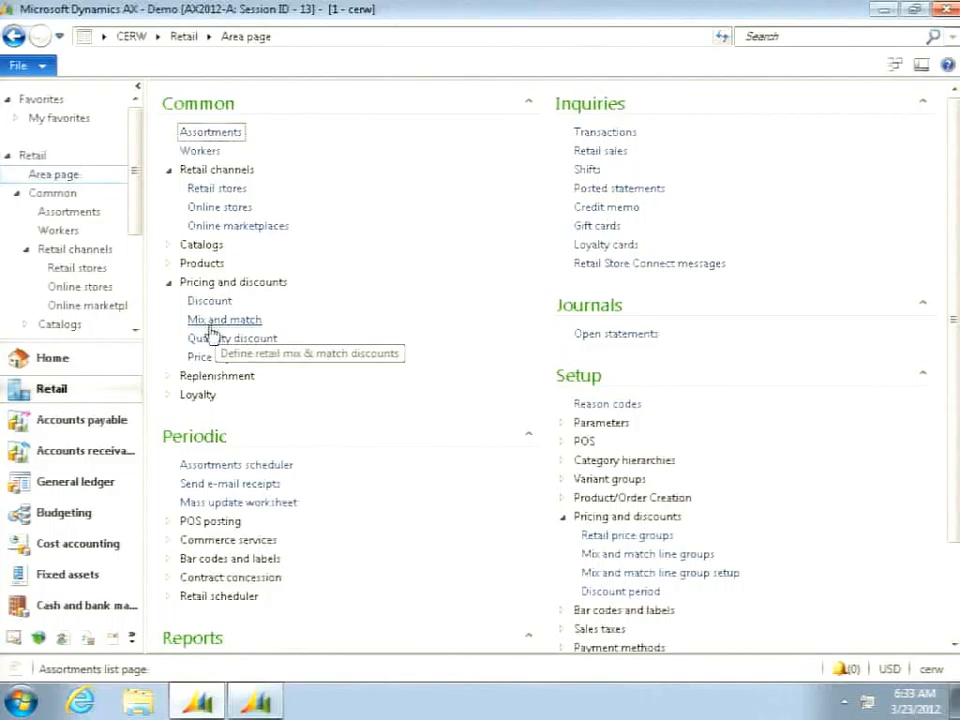
Create a new retail quantity discount named Best price with price group West
left_click(212, 338)
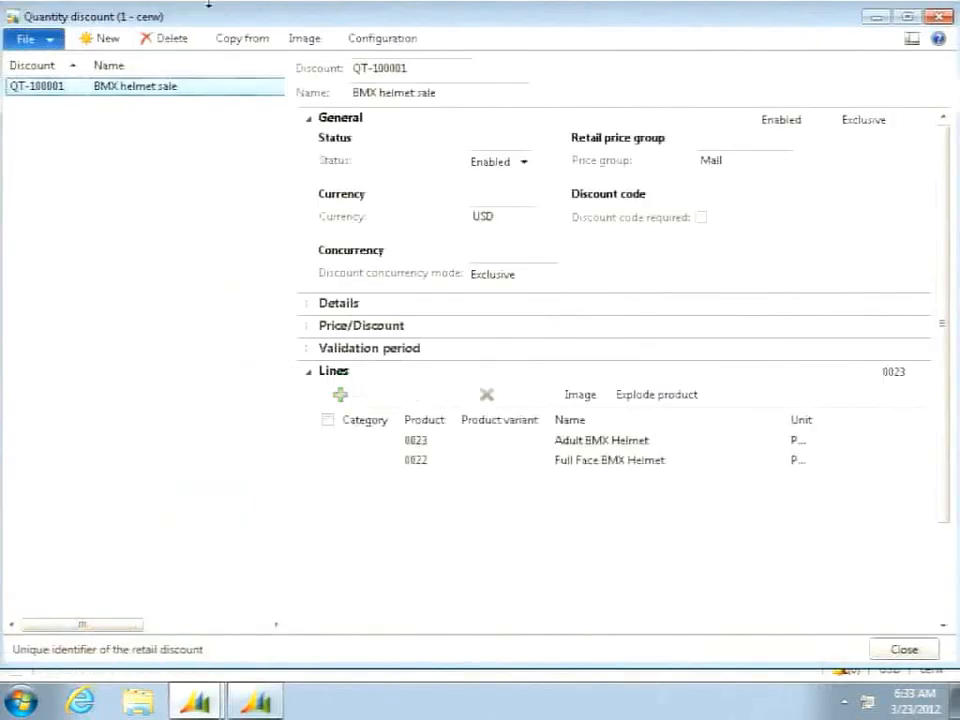
left_click(101, 42)
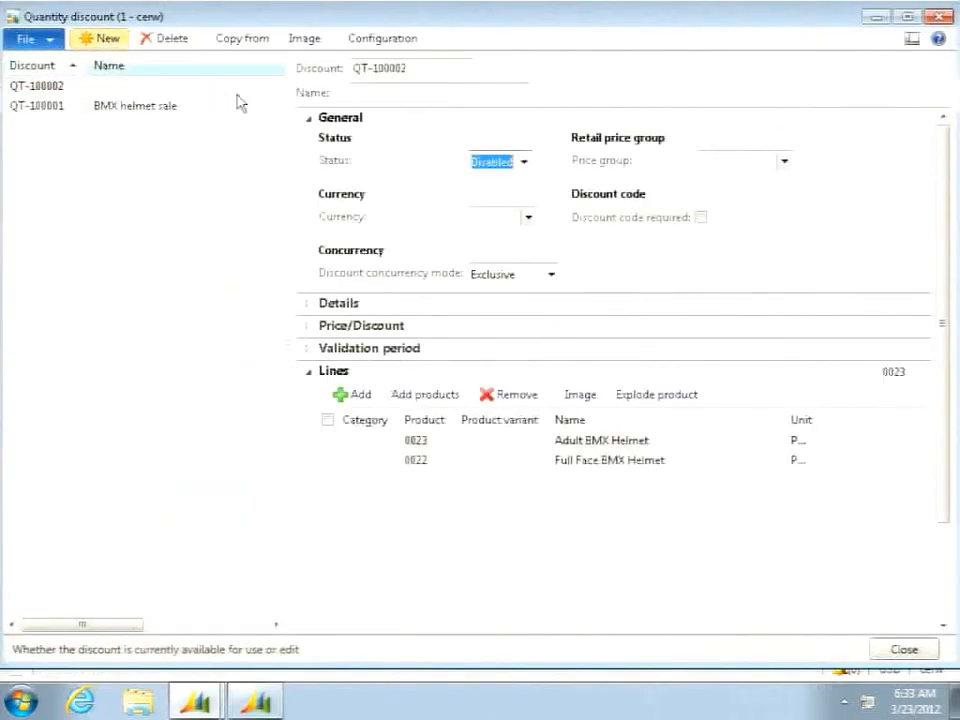
left_click(394, 92)
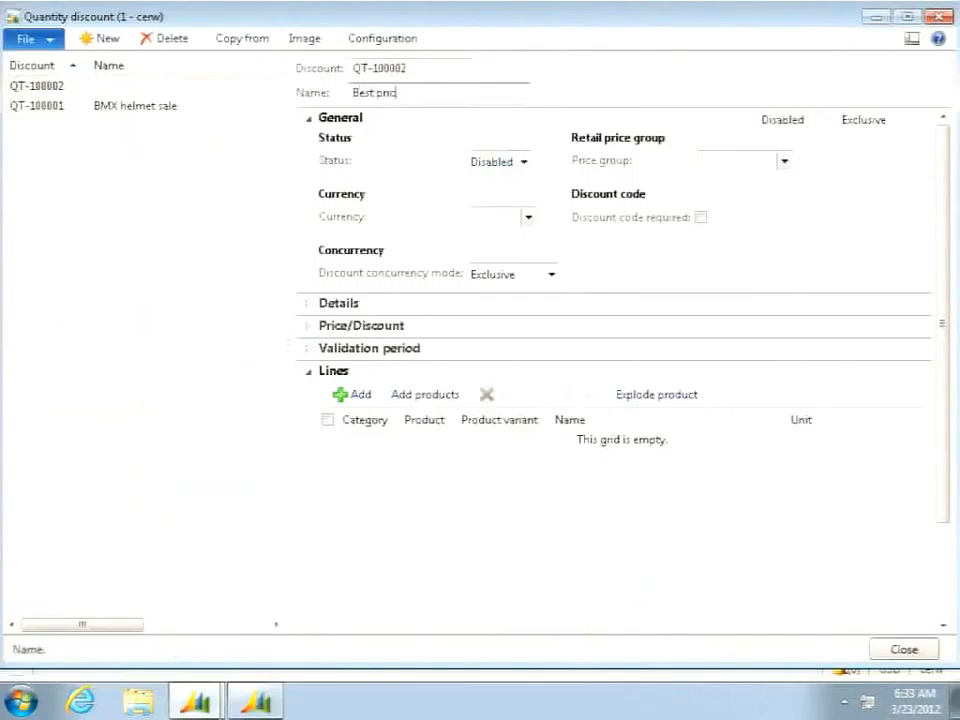
left_click(783, 163)
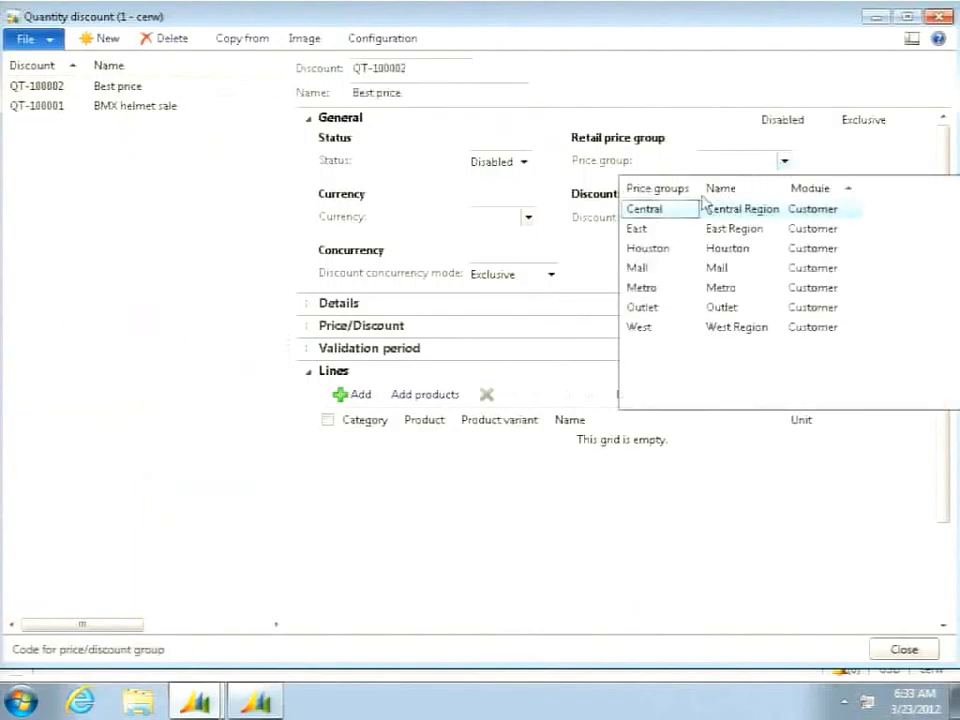
left_click(648, 328)
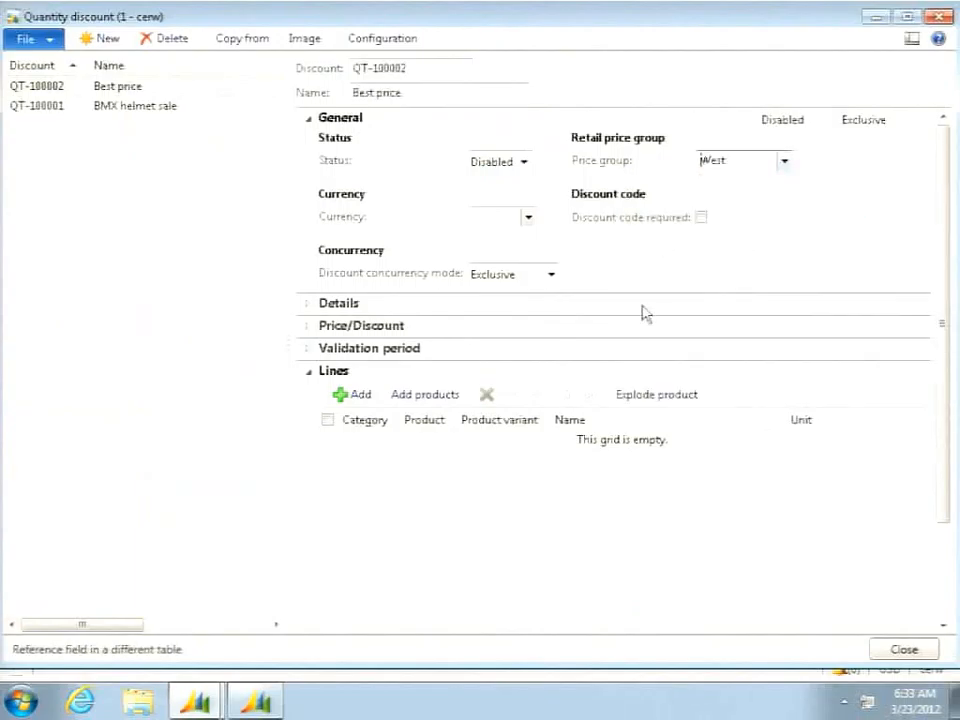
Set the quantity discount's currency to USD and its concurrency mode to Best price
left_click(509, 220)
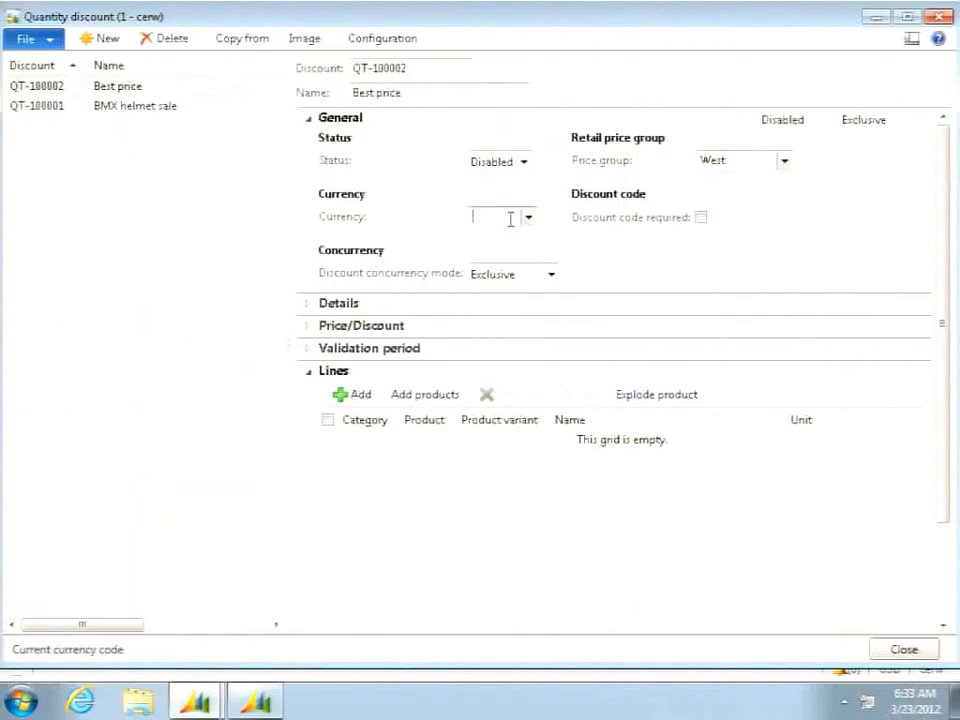
type("usd")
key("Tab")
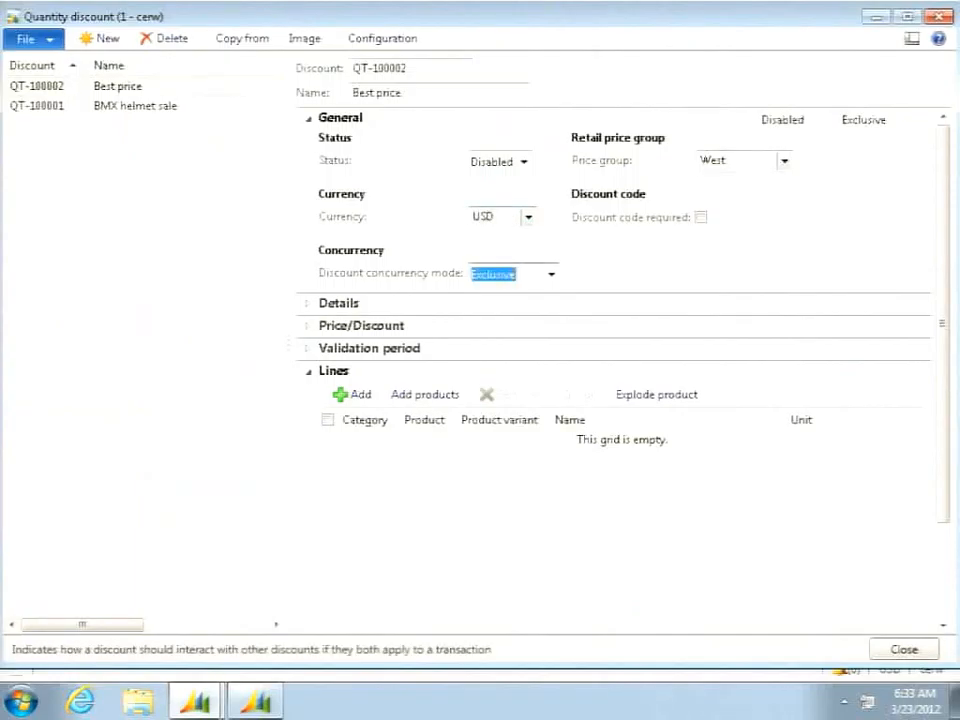
left_click(551, 274)
left_click(503, 312)
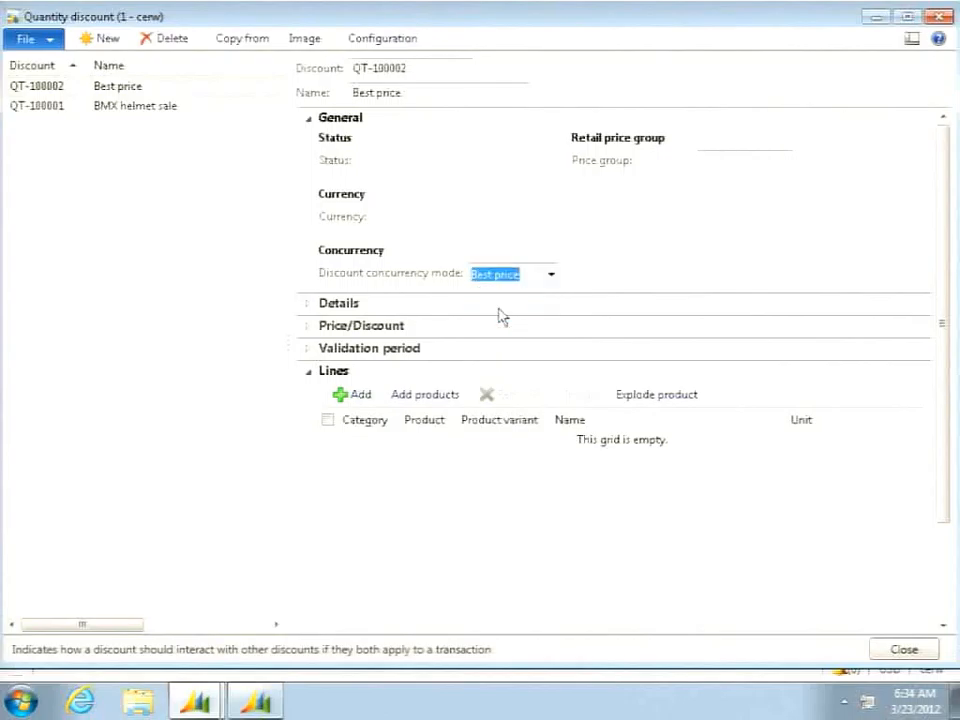
Add lines for products 0001 and 0002 to the Best price quantity discount
left_click(357, 395)
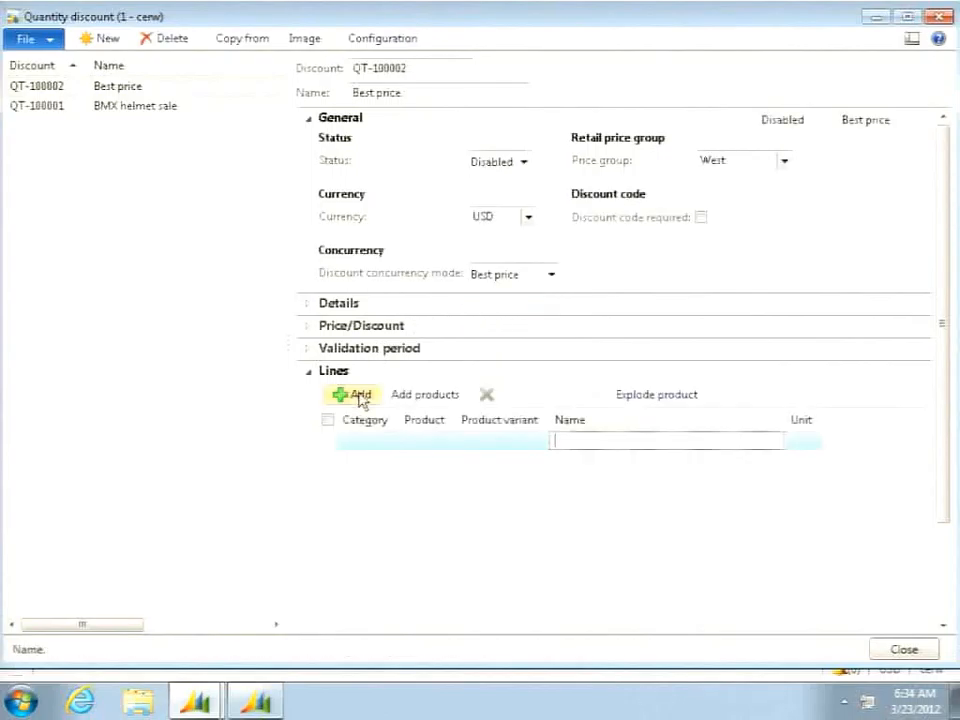
left_click(398, 446)
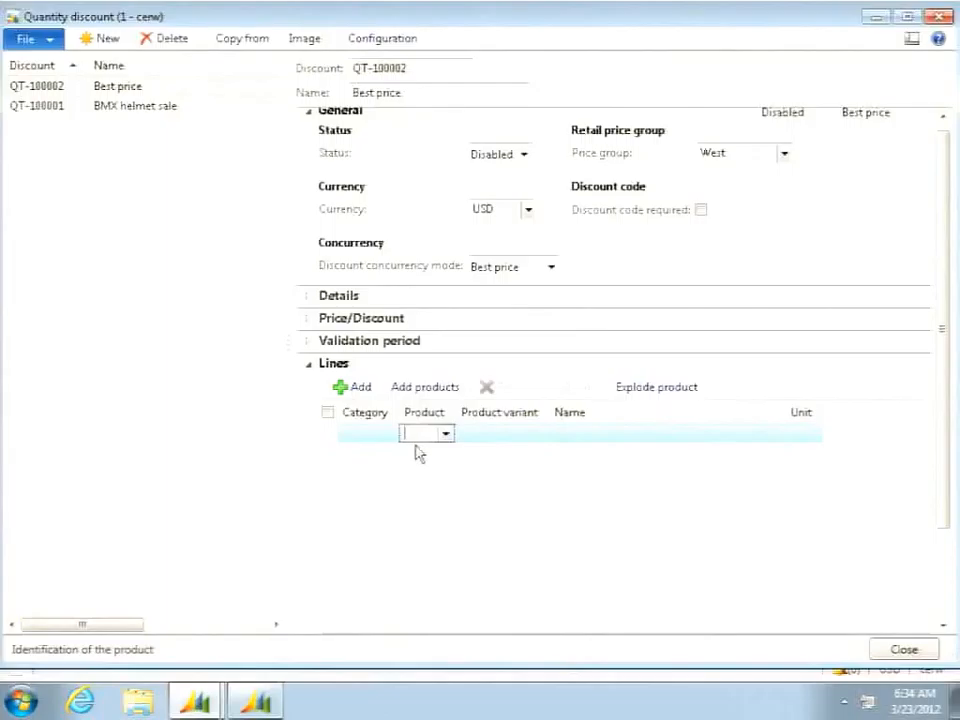
type("0001")
key("Tab")
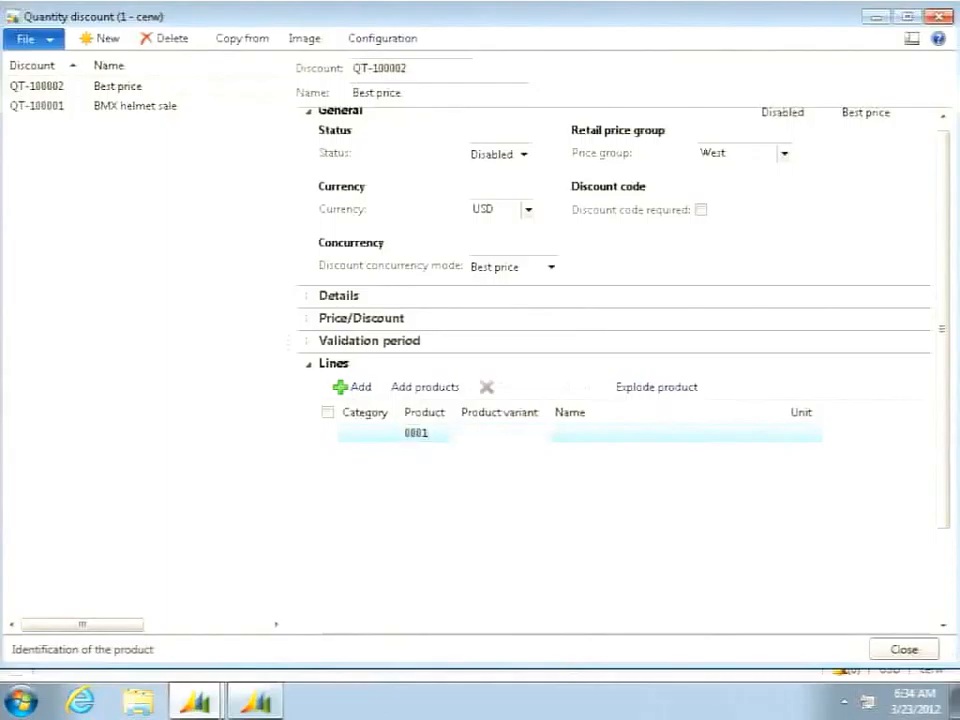
key("ctrl+n")
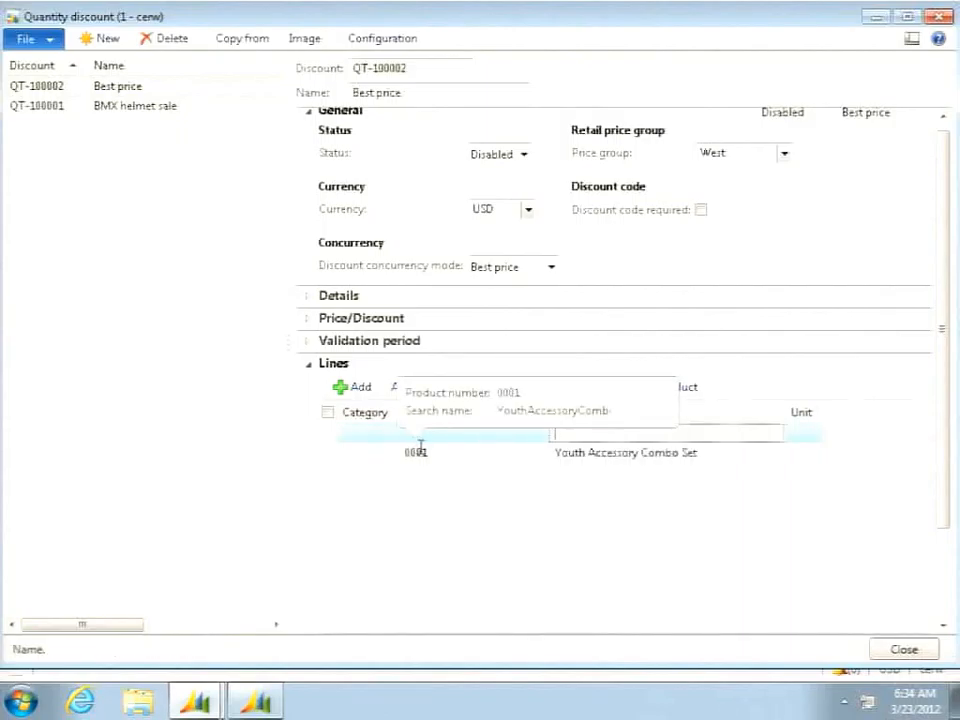
left_click(411, 434)
type("0002")
key("Tab")
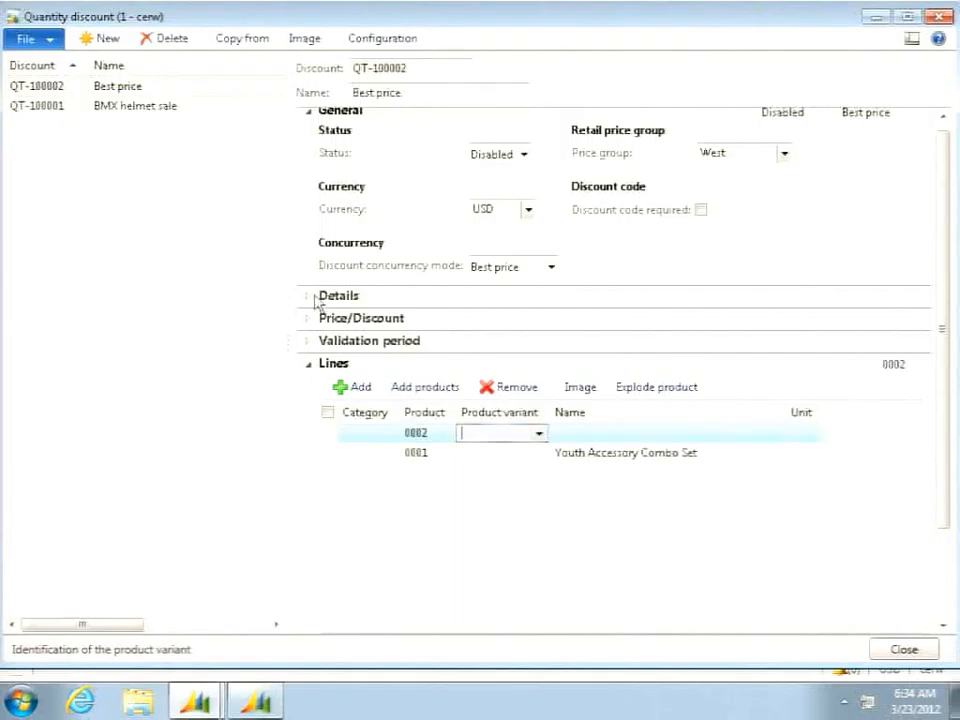
Set the quantity discount's discount type to Discount %
left_click(314, 320)
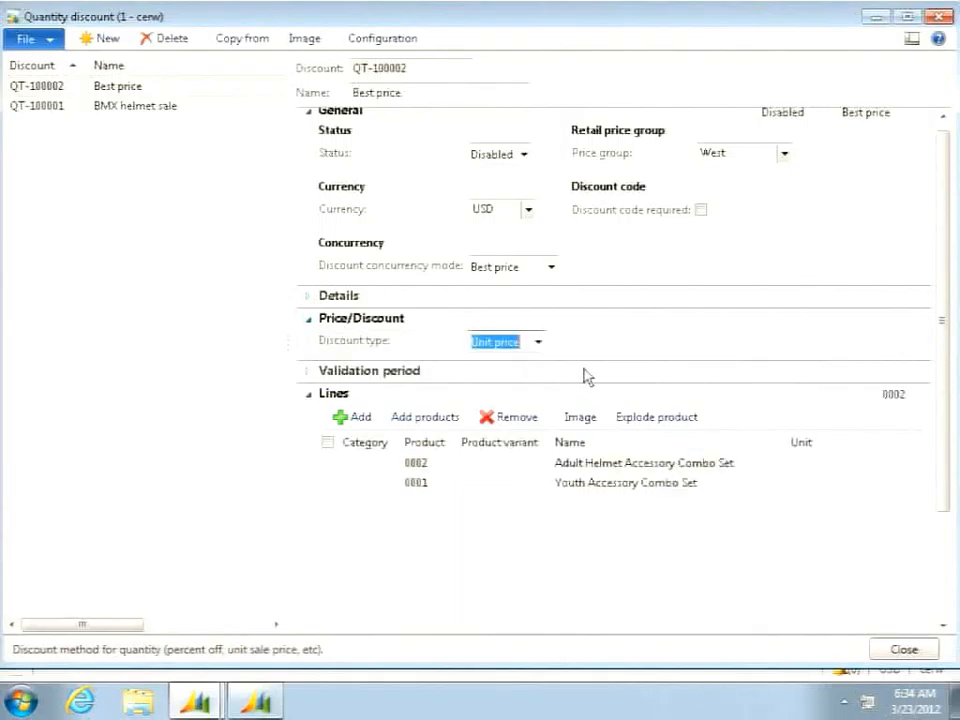
left_click(538, 342)
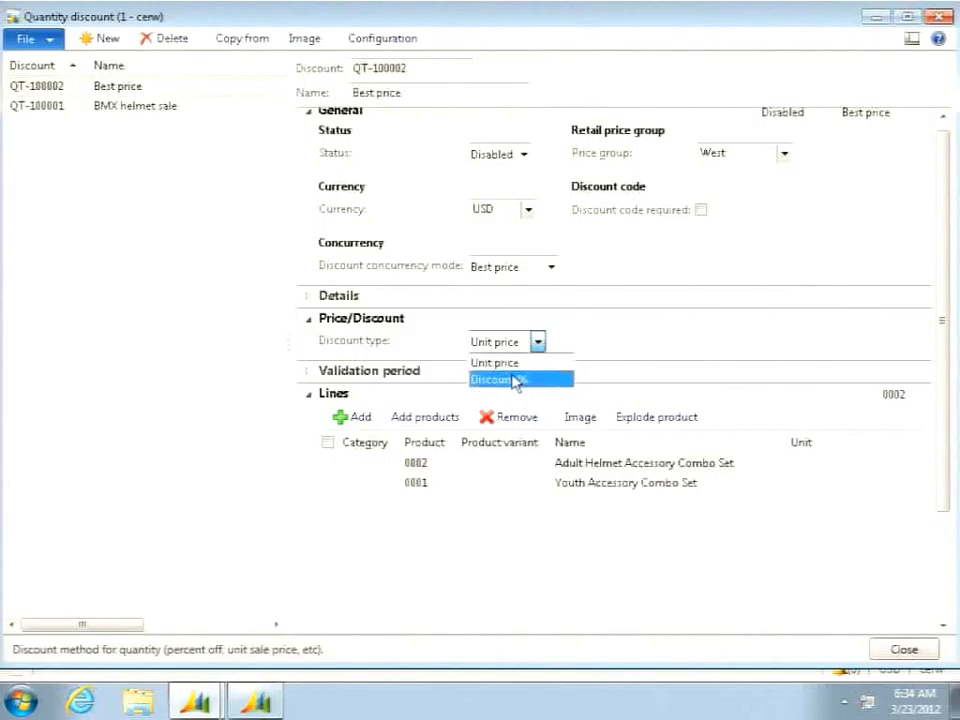
left_click(515, 381)
Configure the quantity discount with a minimum quantity of 2 and a 15 percent discount, and close the configuration
left_click(378, 38)
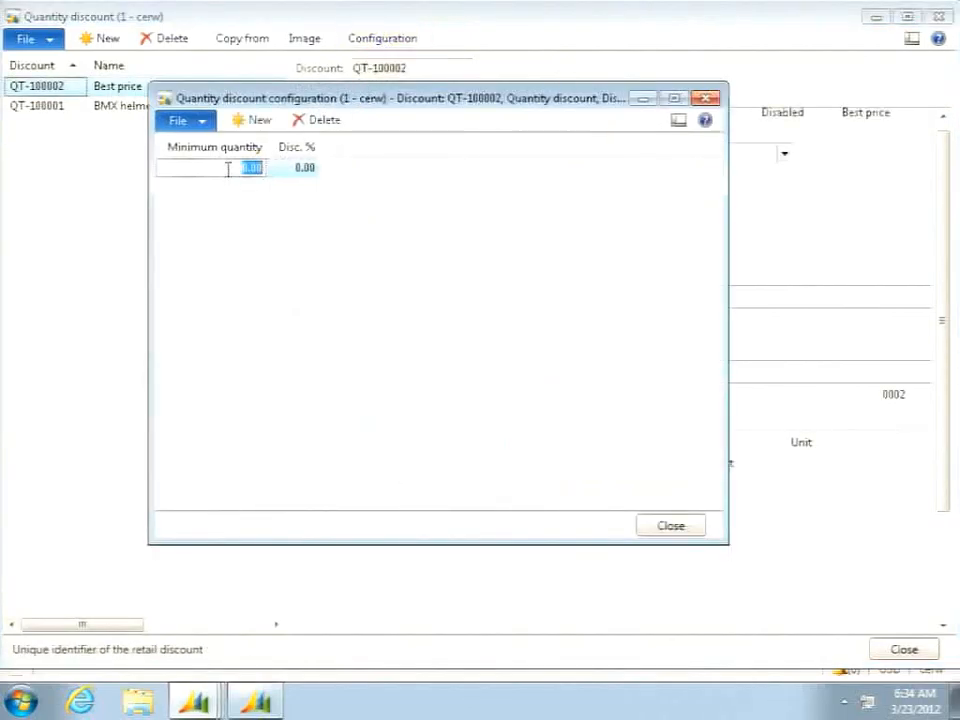
type("2")
left_click(293, 168)
left_click_drag(293, 168, 337, 177)
type("15")
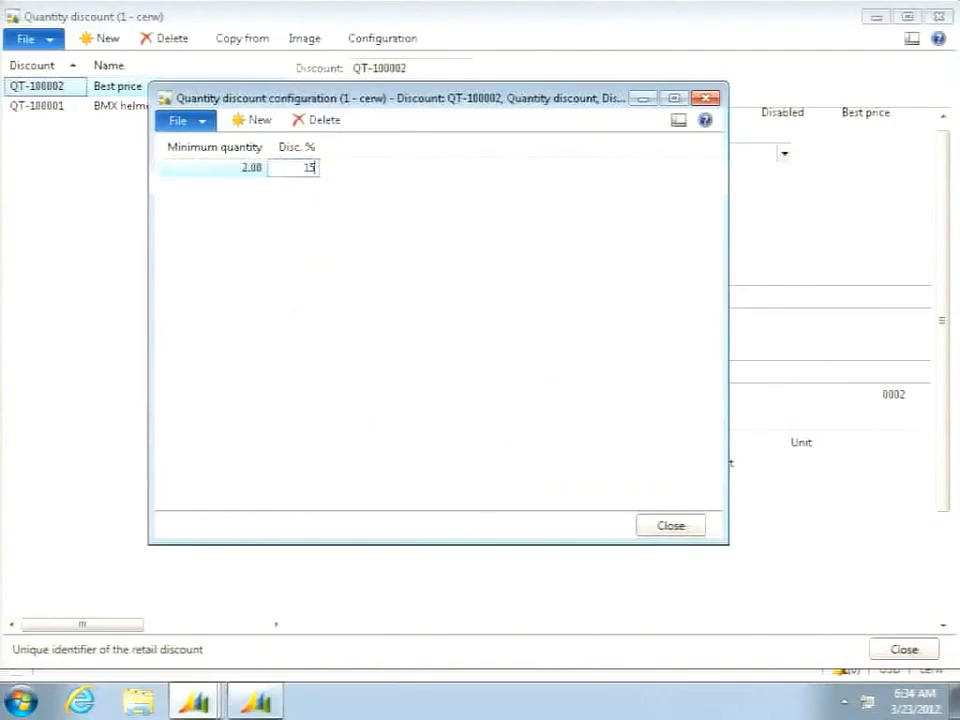
left_click(333, 170)
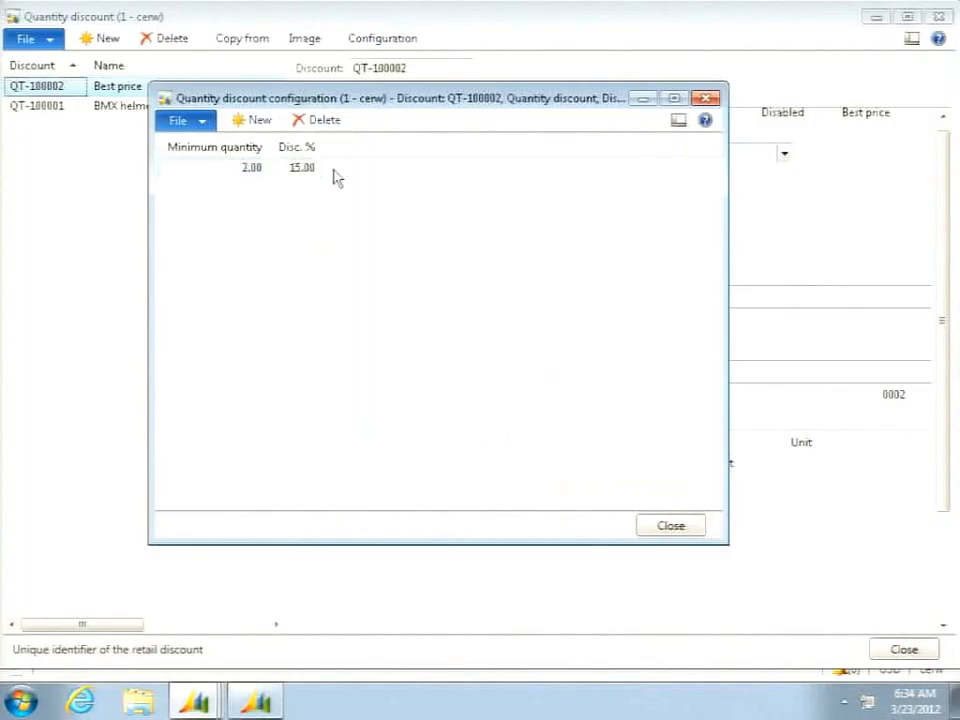
left_click(679, 528)
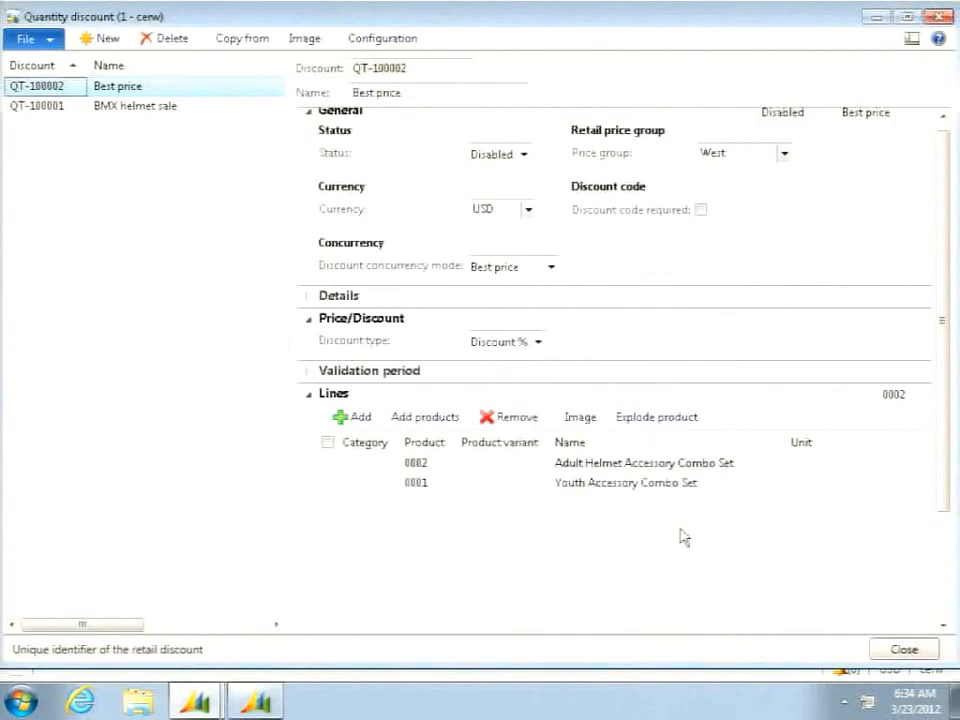
Close the quantity discount form, run the N-1020 Discount distribution schedule directly, and check its status under the scheduler jobs
left_click(903, 652)
scroll(371, 551, "down", 3)
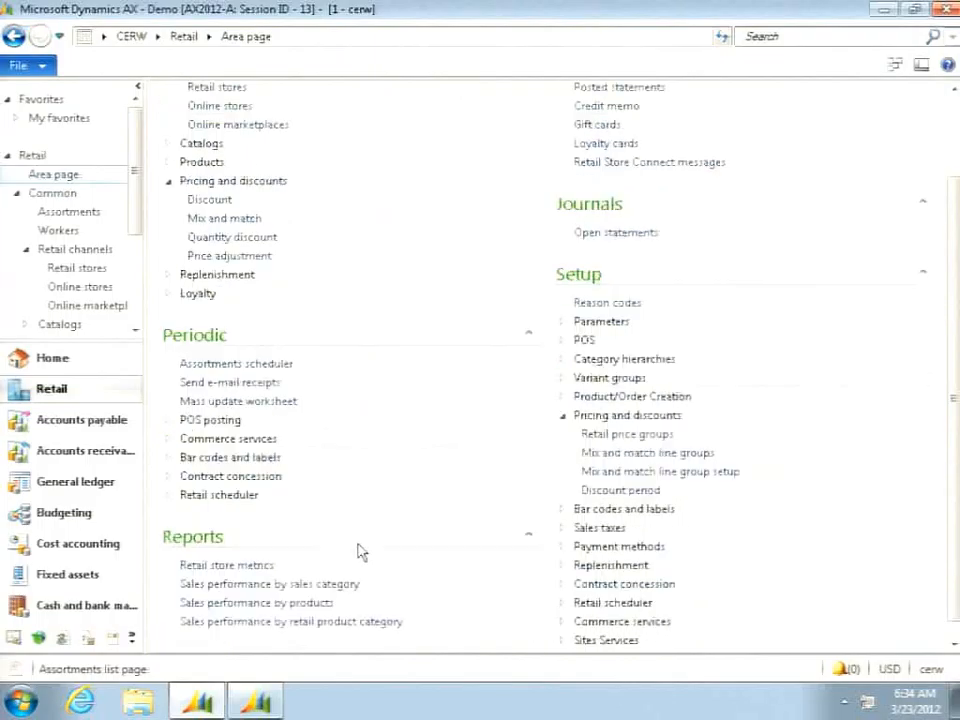
left_click(169, 479)
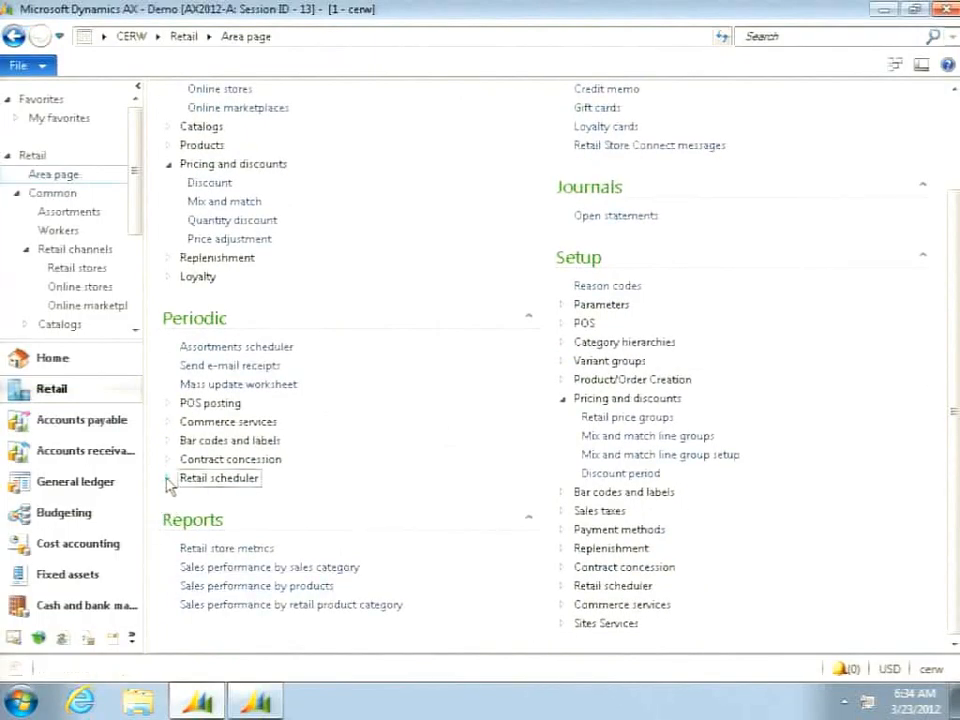
left_click(225, 498)
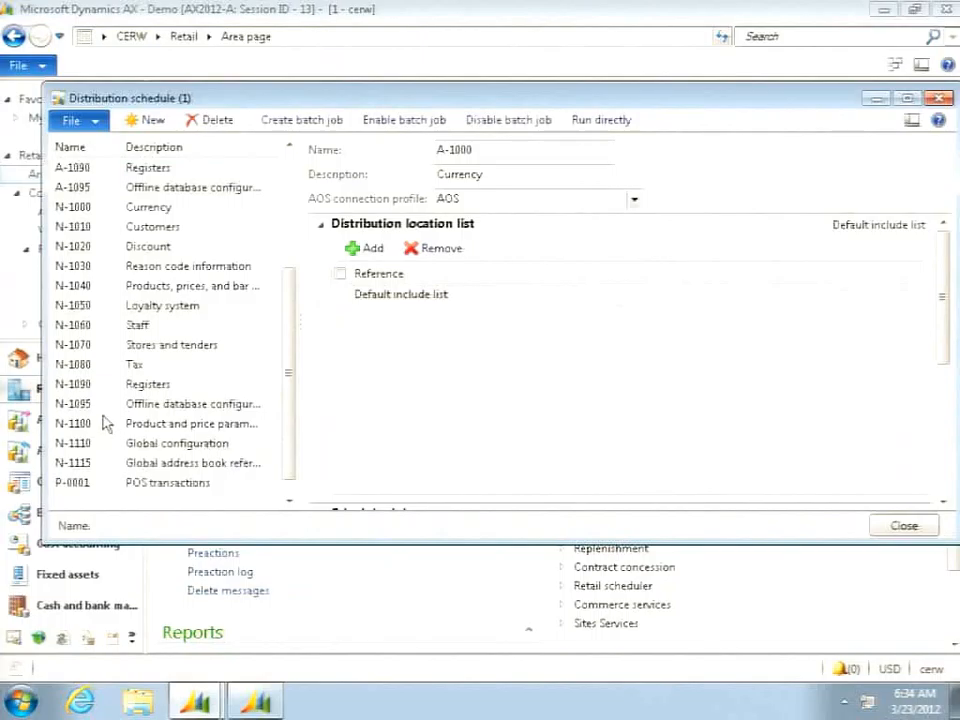
left_click(86, 248)
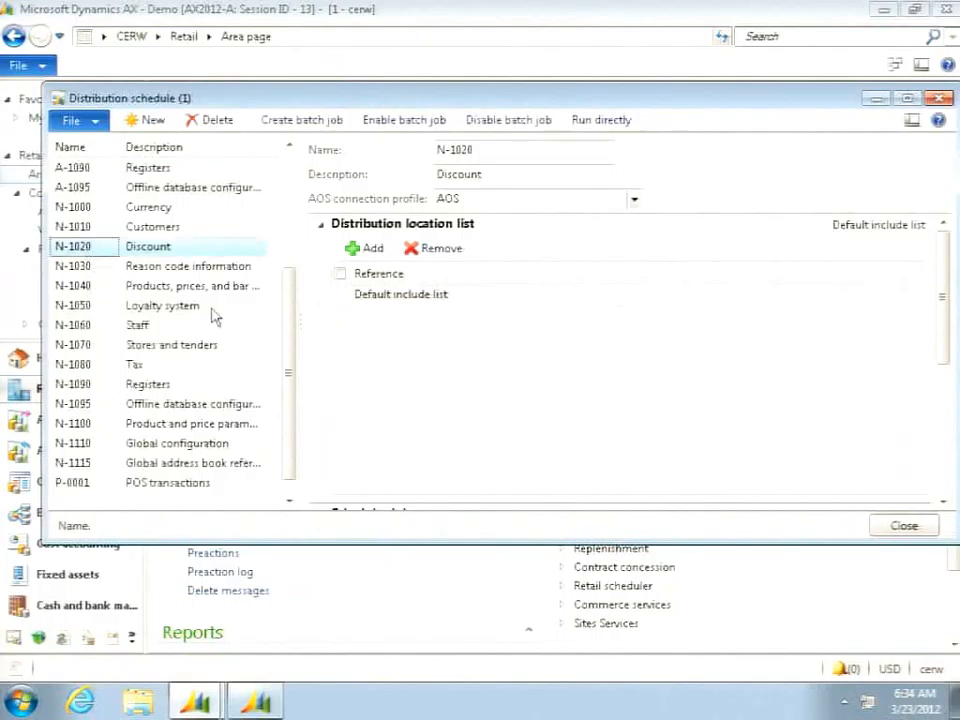
left_click(605, 121)
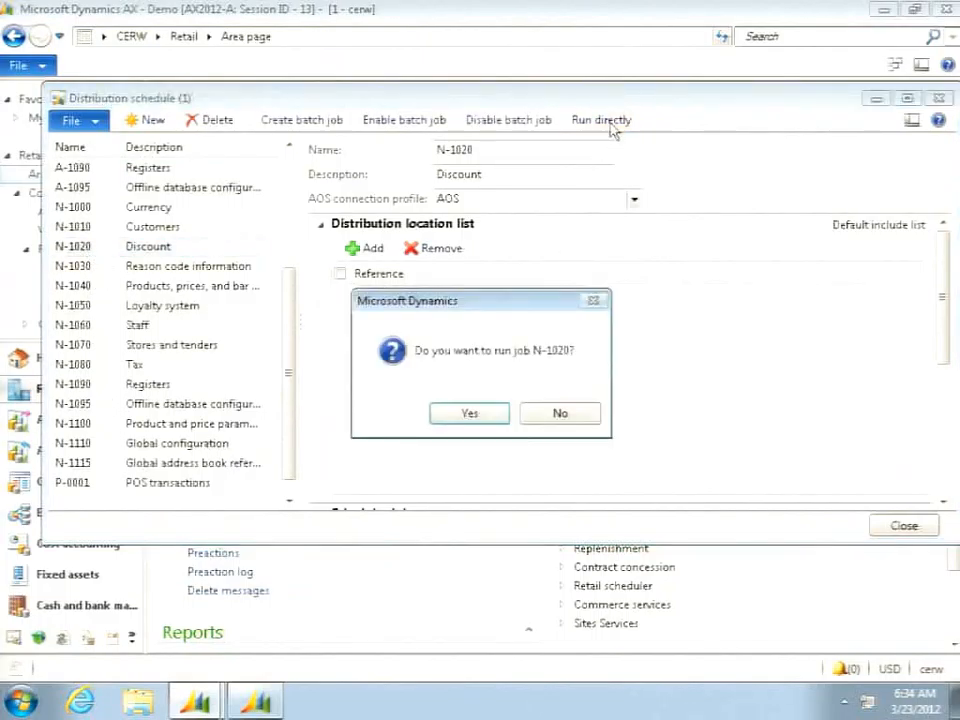
left_click(481, 418)
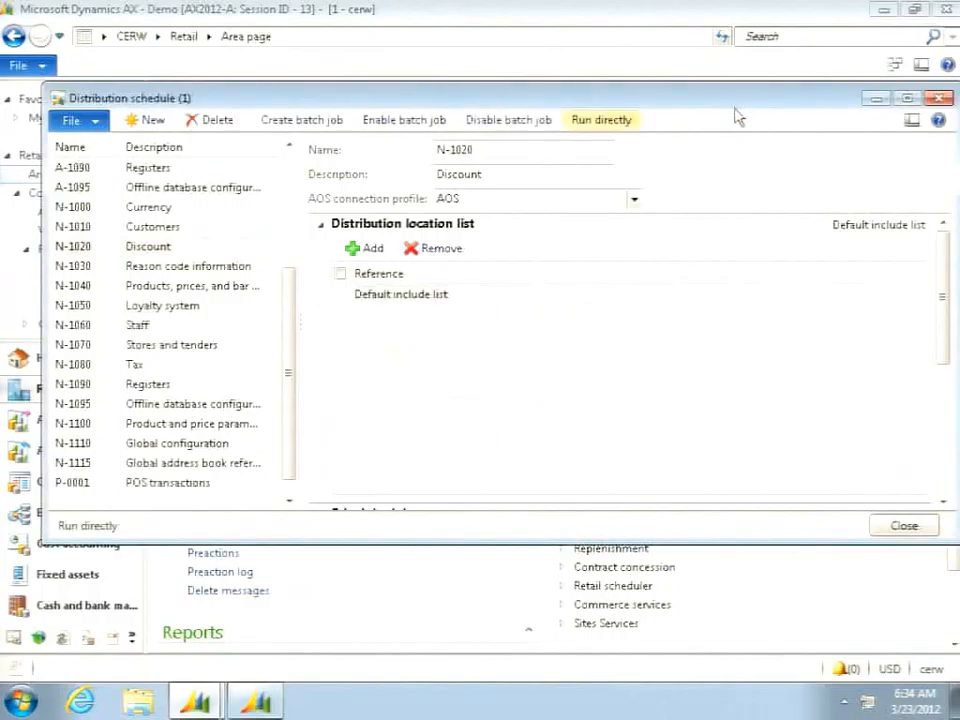
left_click(321, 225)
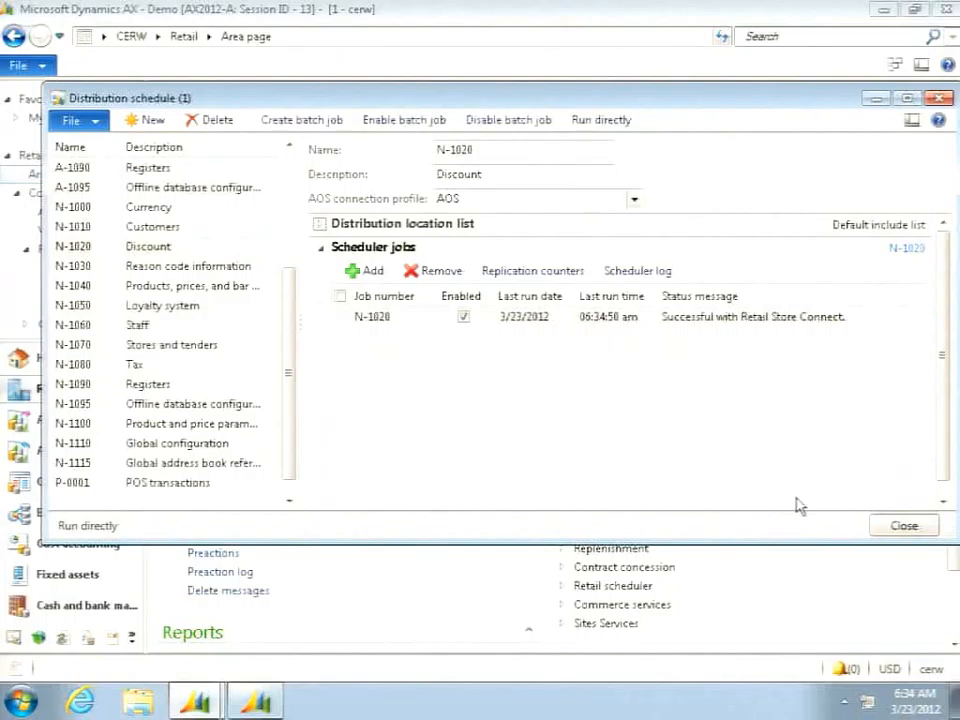
left_click(905, 526)
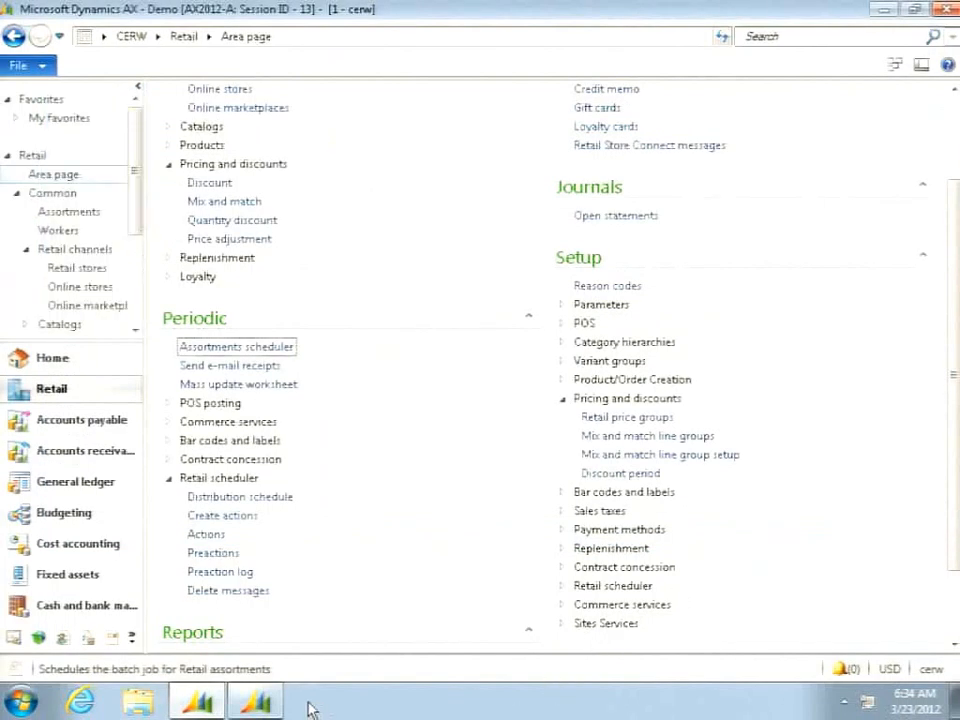
Switch to the Retail POS and ring up products 0001, 0002, 0001 and 0002 in a new sale
left_click(250, 702)
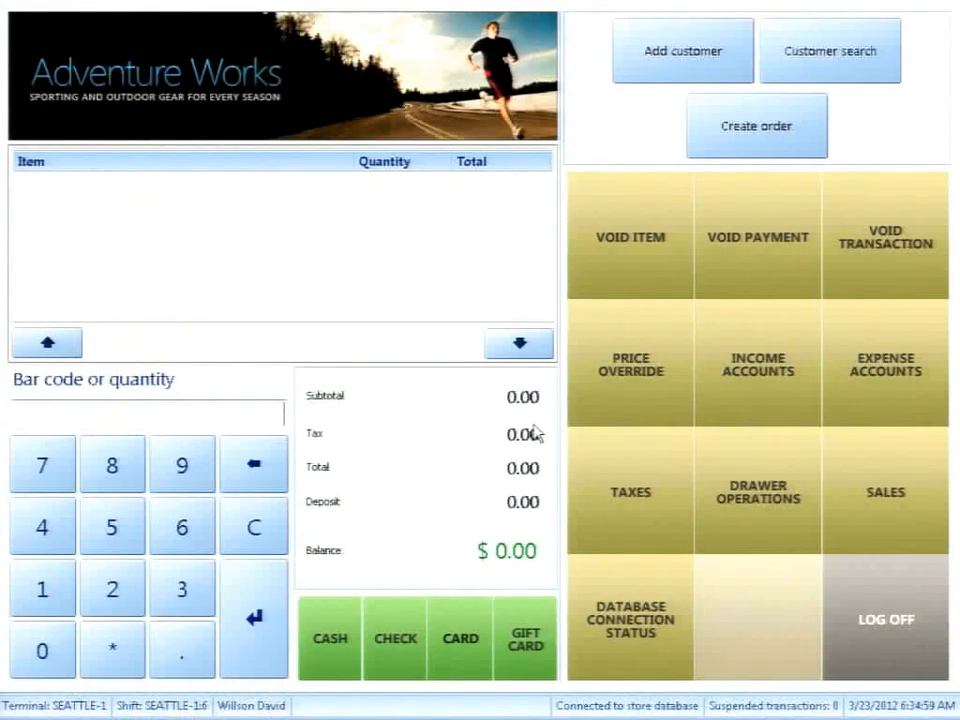
type("0001")
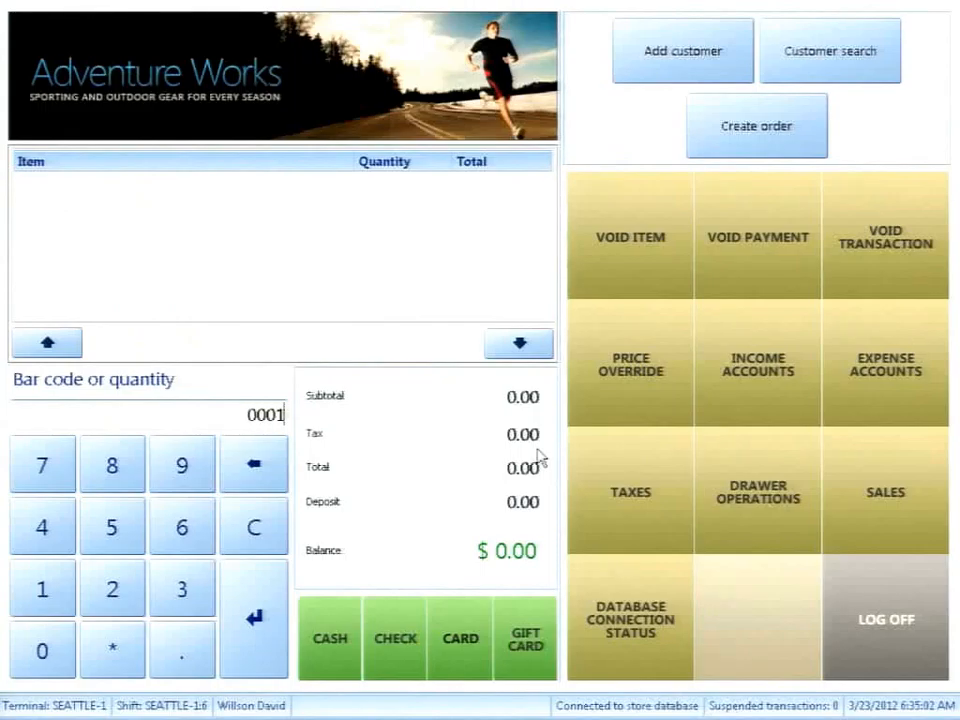
key("Return")
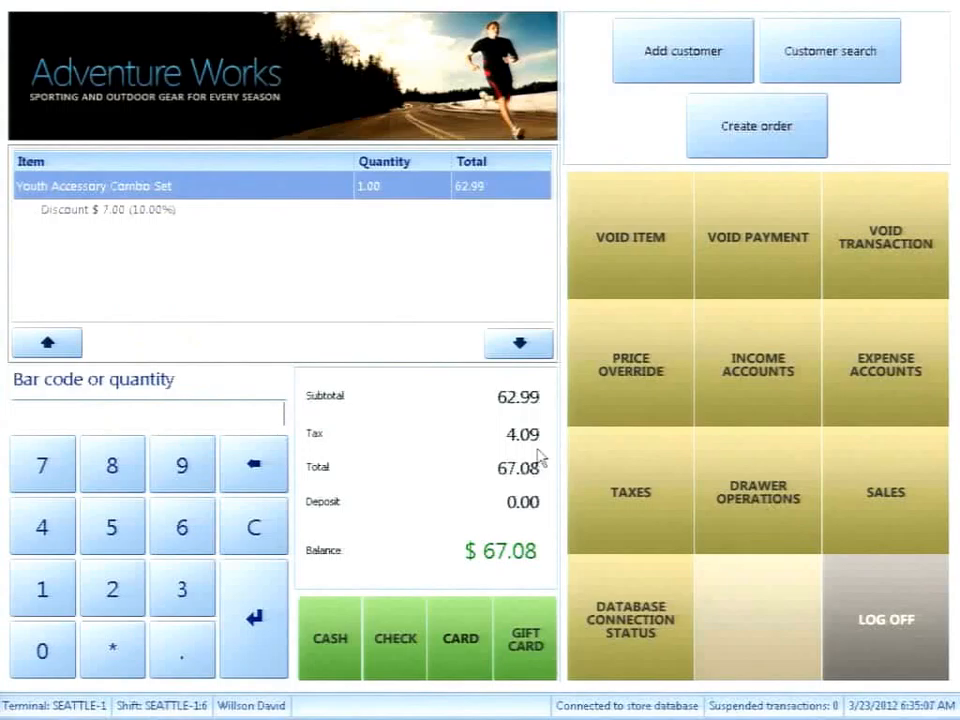
type("0002")
key("Return")
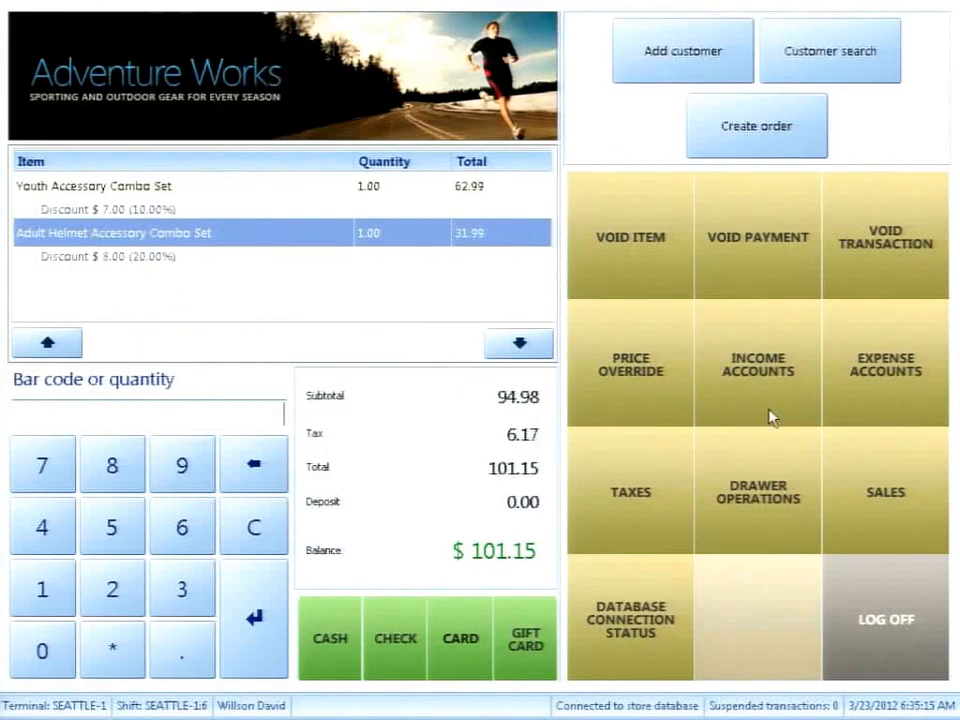
type("0001")
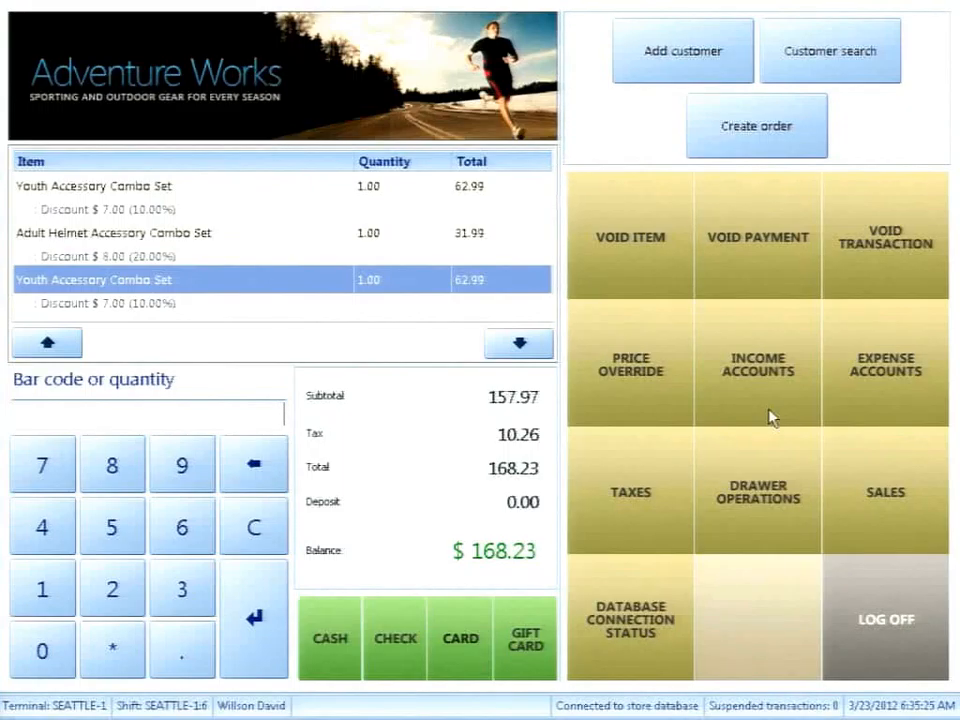
type("0002")
key("Return")
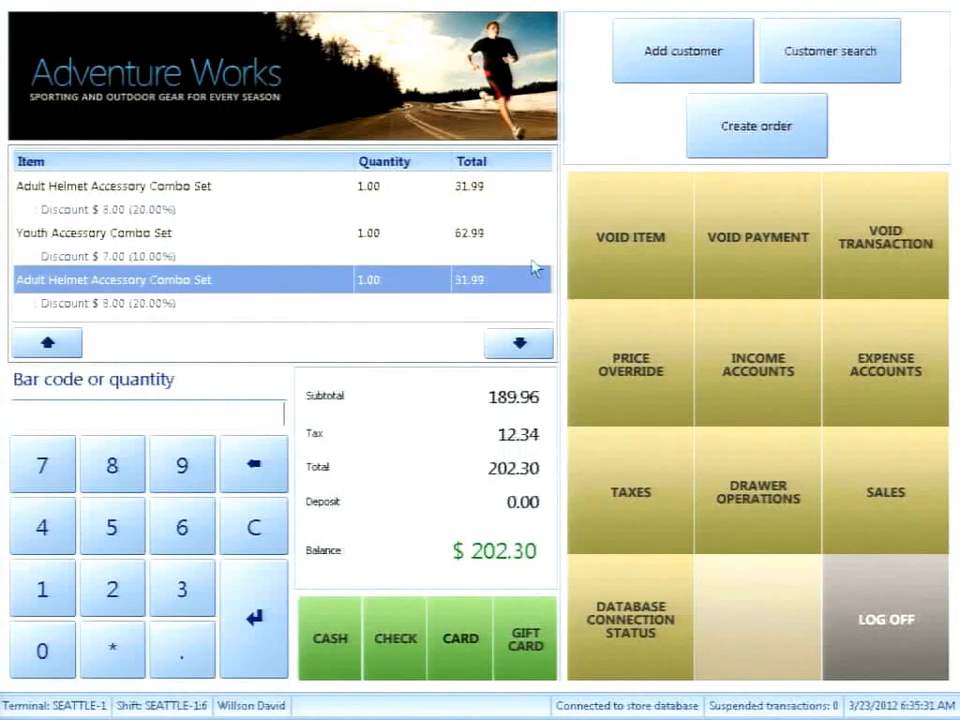
Switch back to Dynamics AX and set the status of the Best price quantity discount to Enabled
left_click(731, 628)
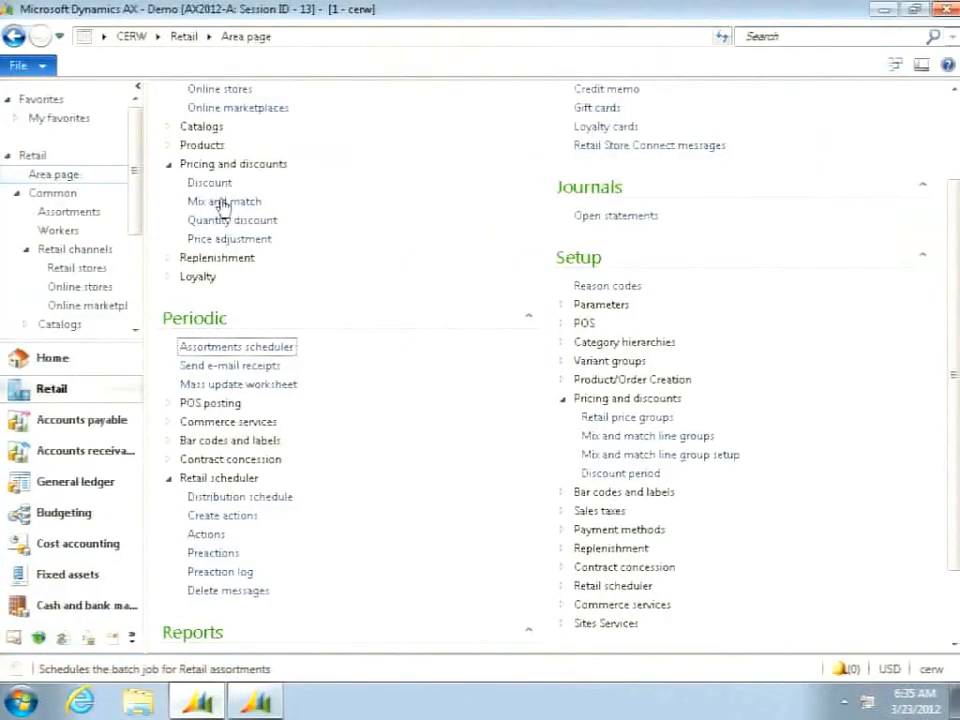
left_click(228, 203)
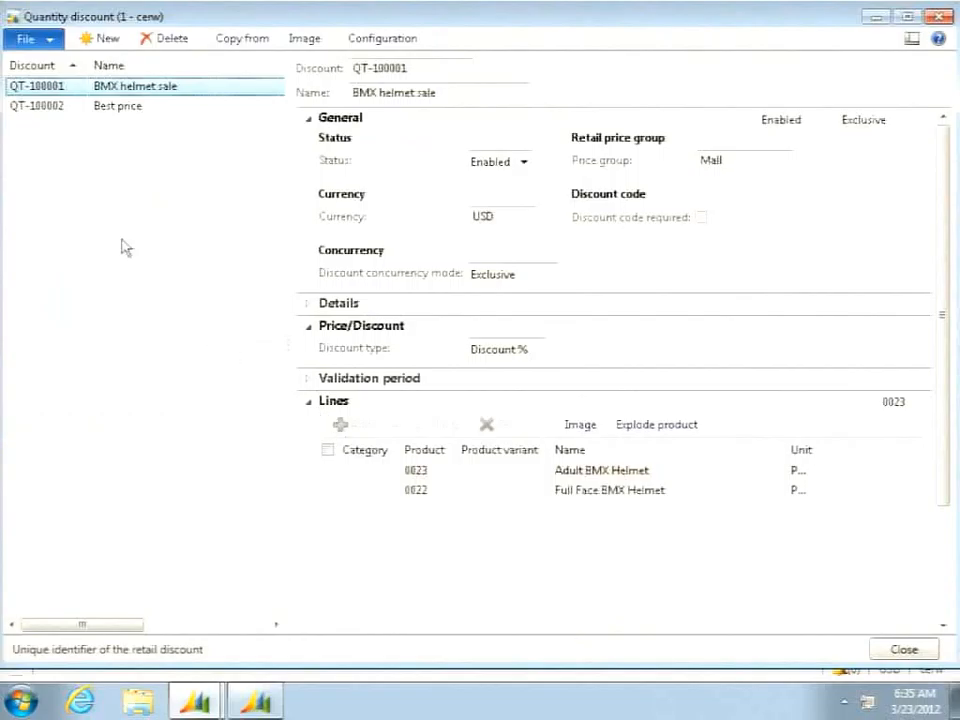
left_click(80, 108)
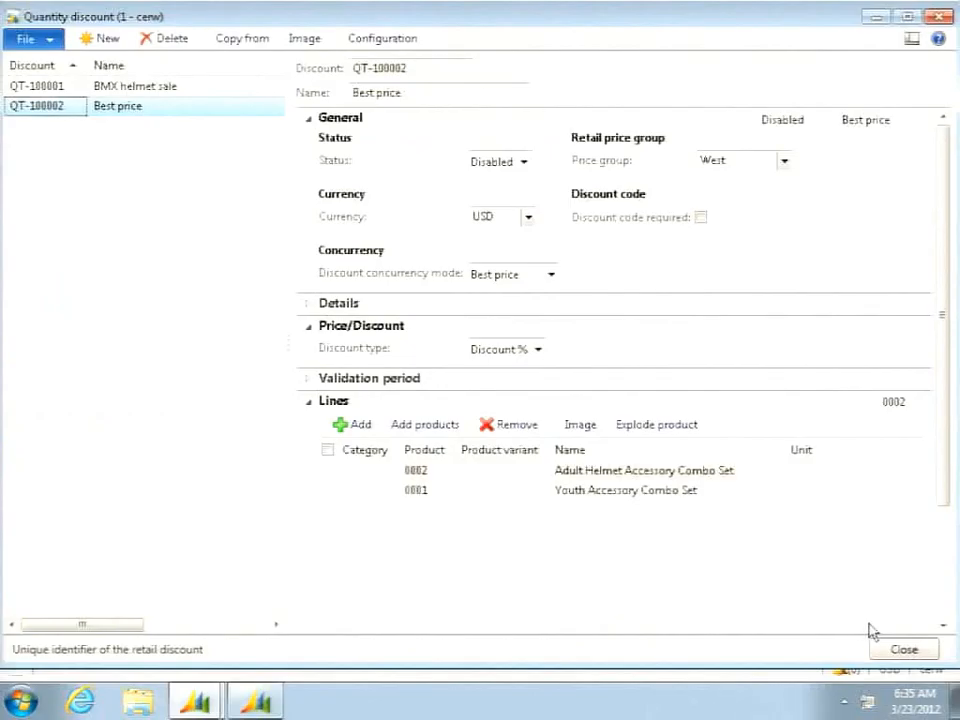
left_click(523, 162)
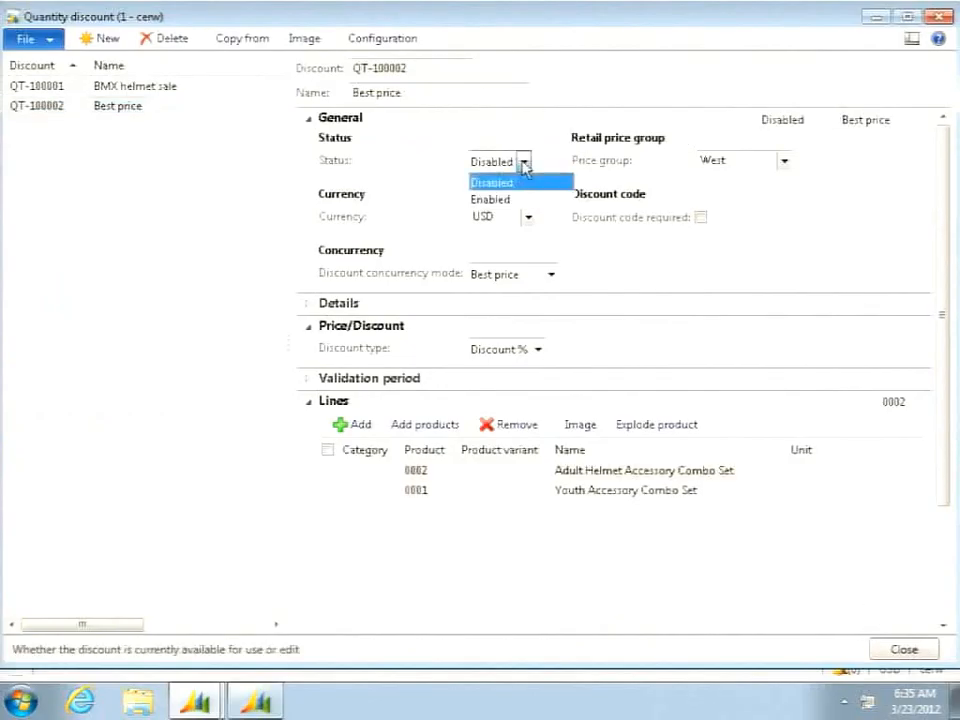
left_click(514, 198)
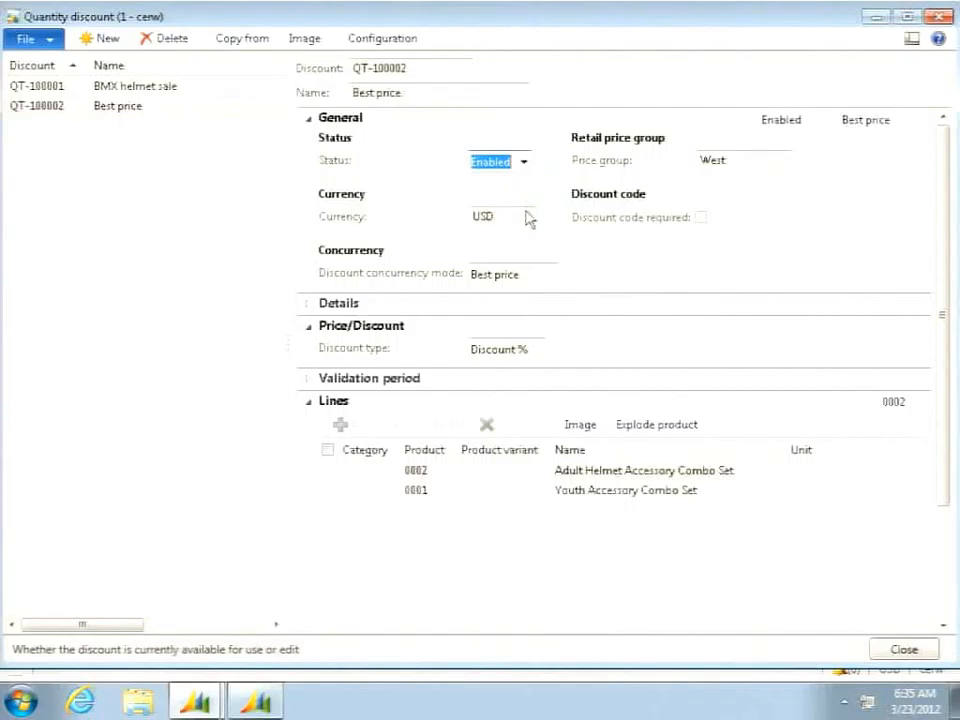
left_click(904, 650)
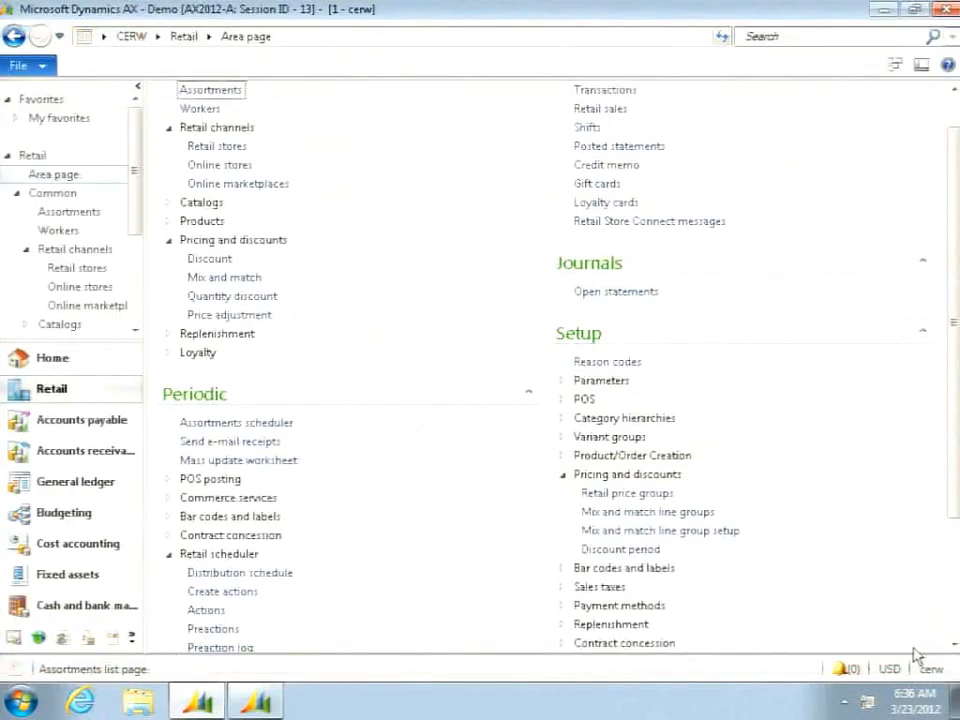
Rerun the N-1020 Discount distribution job directly to send the enabled quantity discount to the stores
left_click(225, 580)
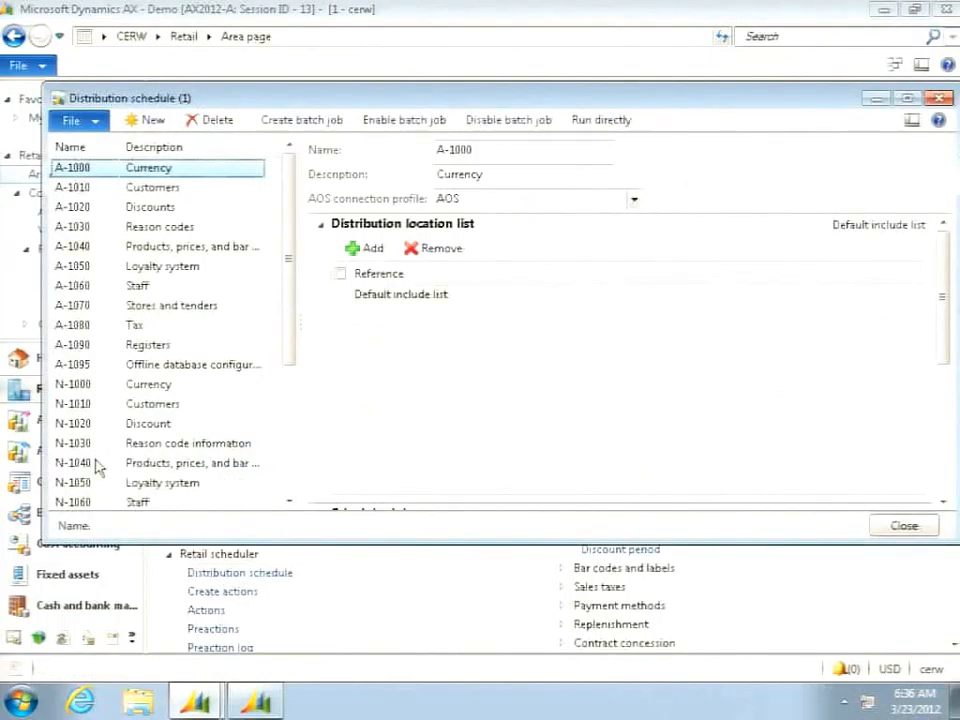
left_click(97, 424)
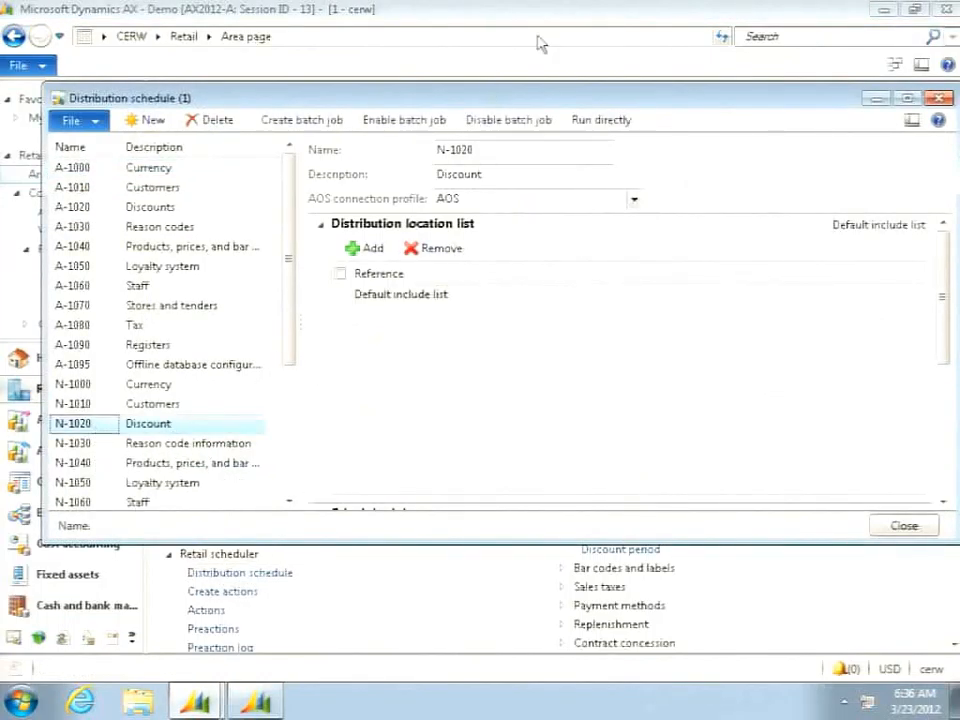
left_click(606, 120)
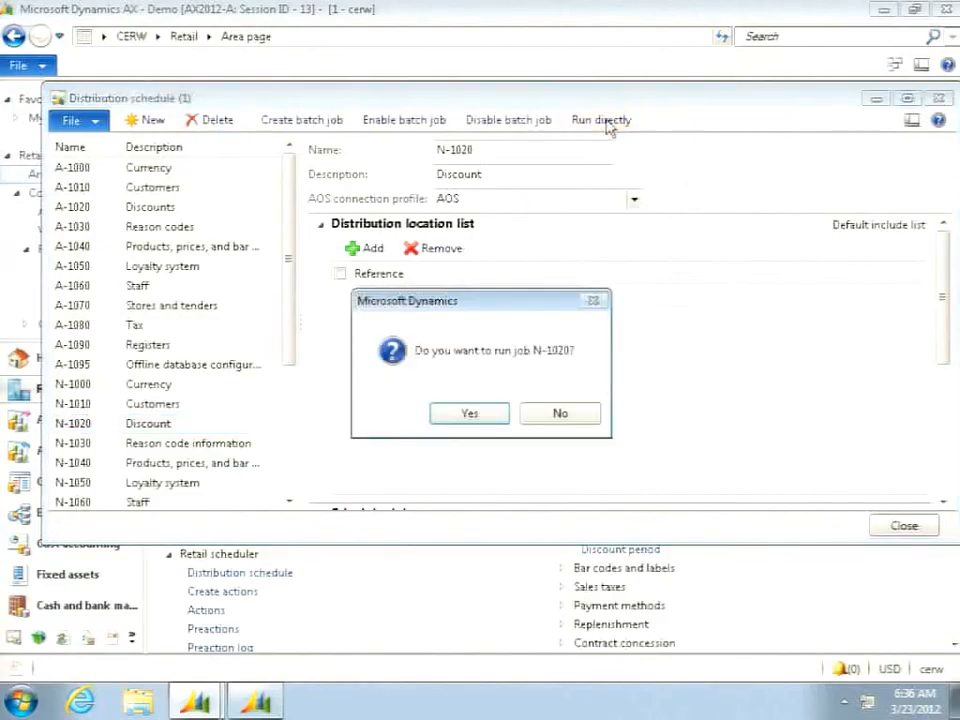
left_click(470, 416)
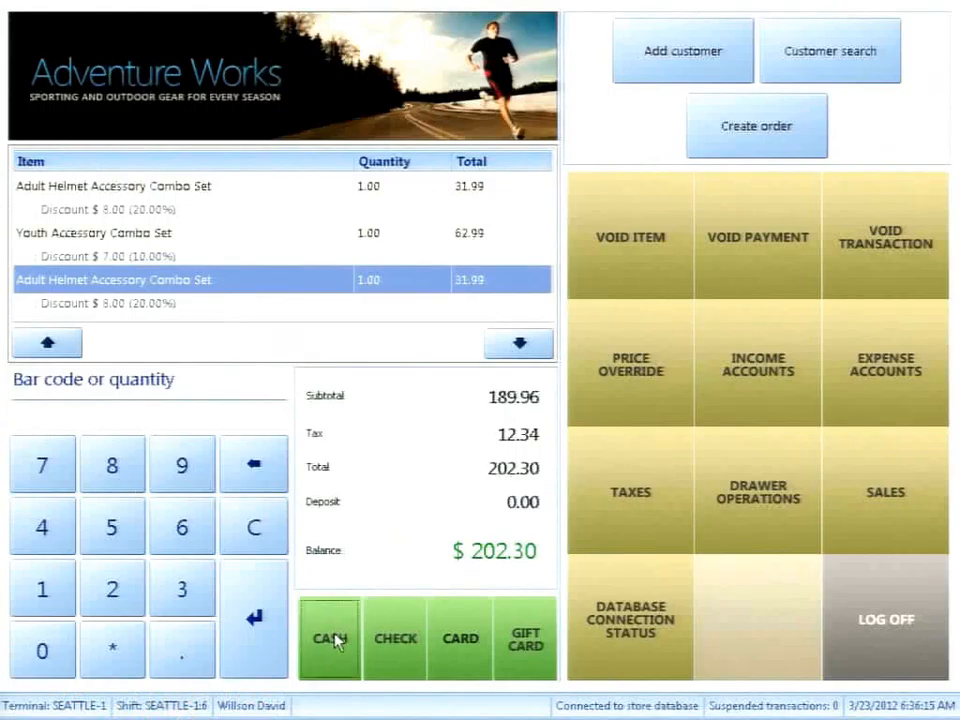
Settle the open Retail POS sale with a cash payment
left_click(328, 634)
left_click(302, 262)
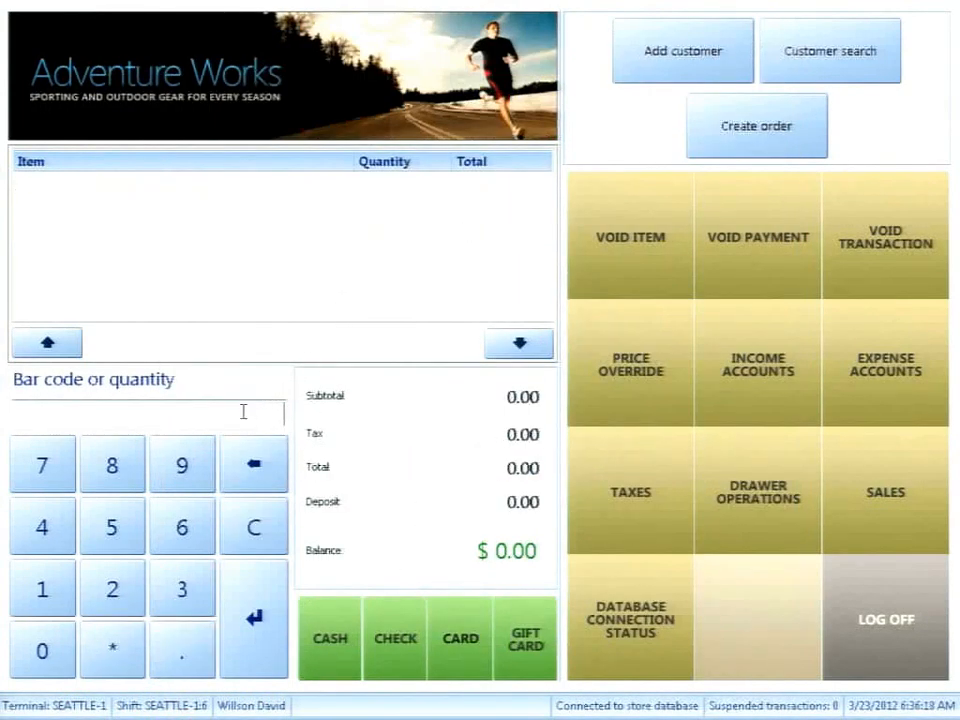
Ring up products 0001, 0002, 0002 and 0001 in a new sale and pay the balance in cash
type("0001")
key("Return")
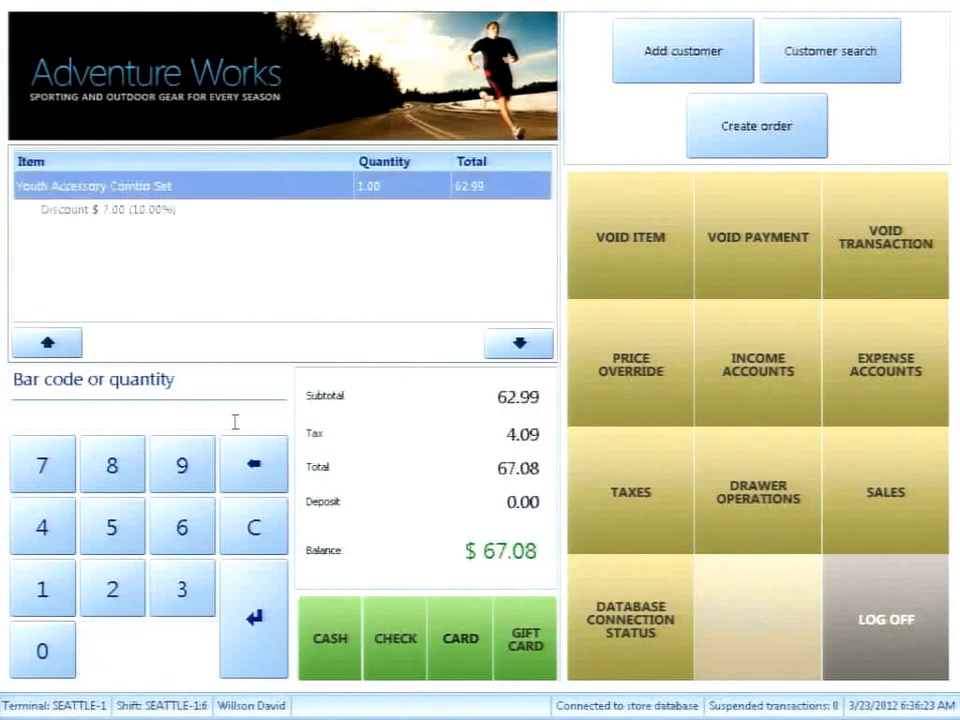
type("0002")
key("Return")
type("0002")
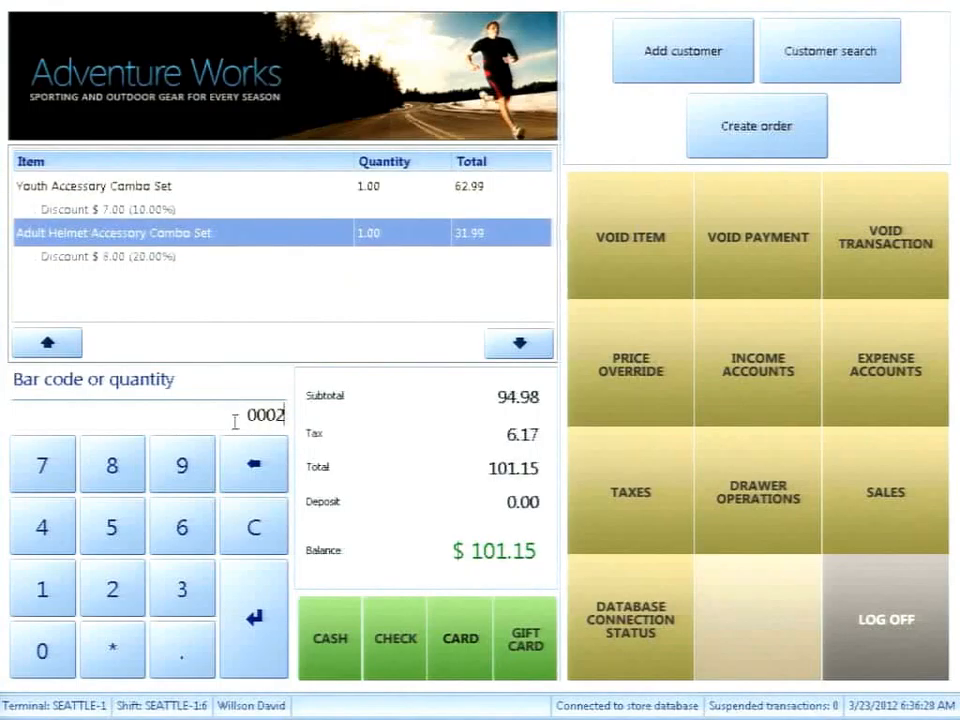
key("Return")
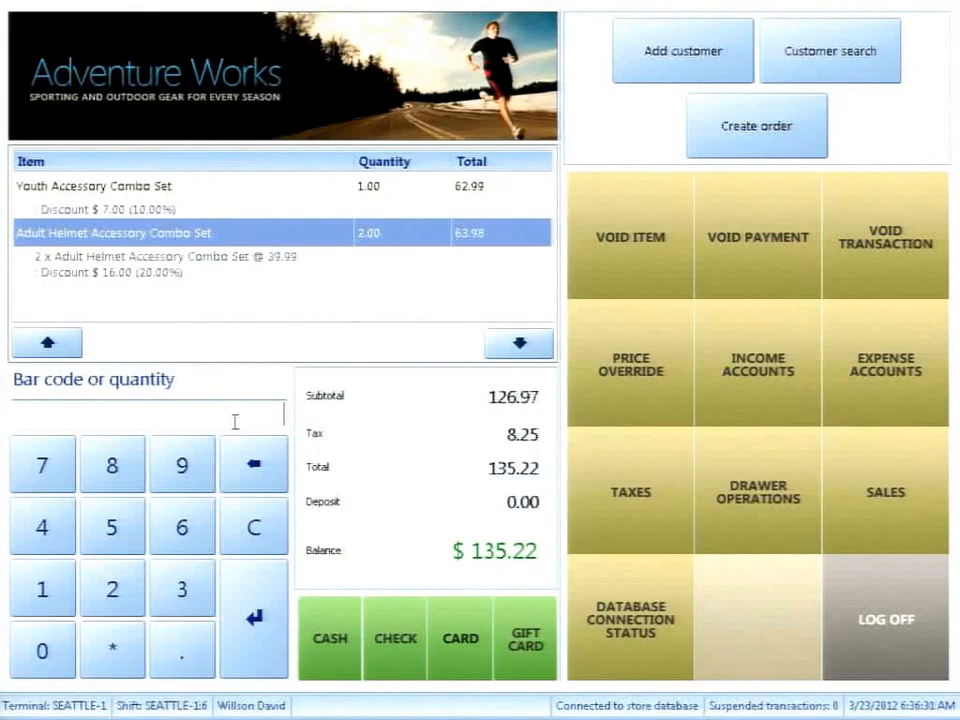
type("0001")
key("Return")
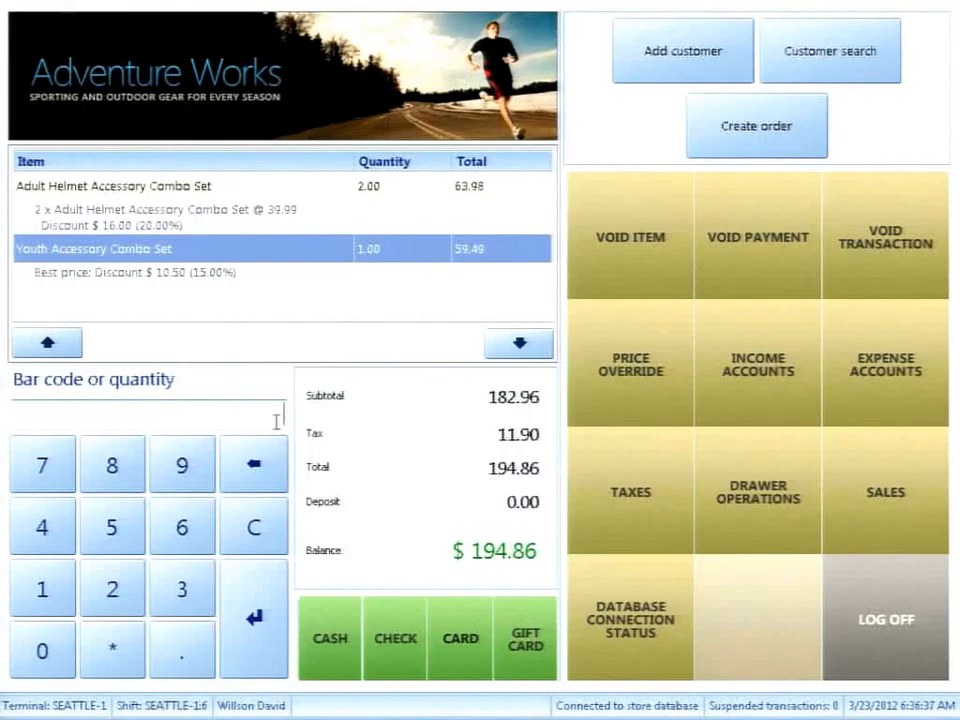
left_click(343, 640)
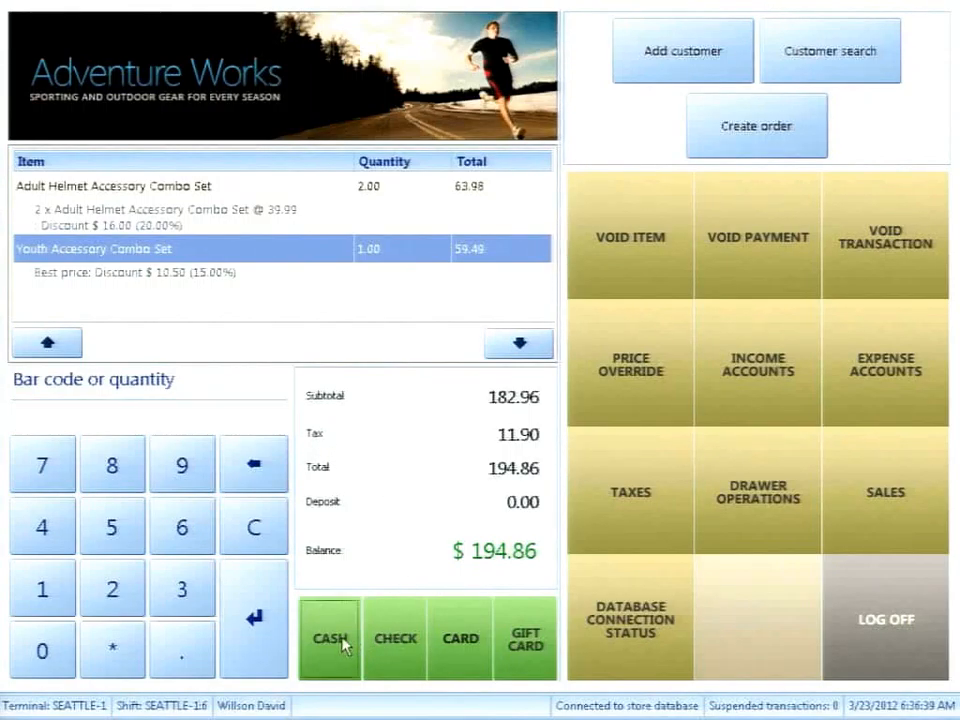
left_click(285, 266)
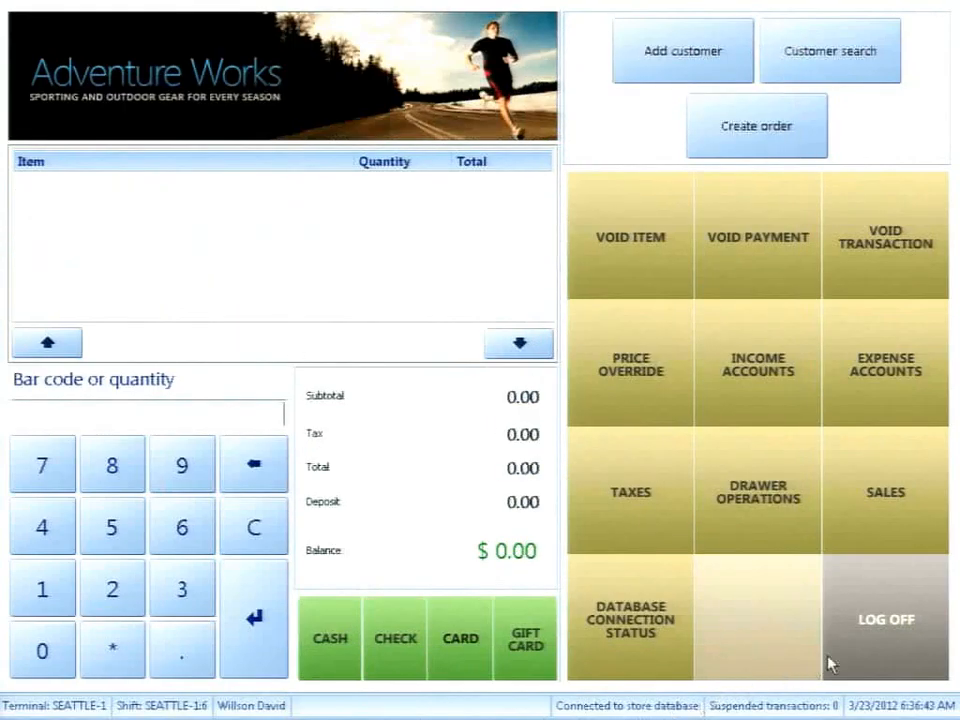
Return to Dynamics AX, close the distribution schedule, and create a new mix and match discount with a wider details area
left_click(782, 634)
left_click(905, 526)
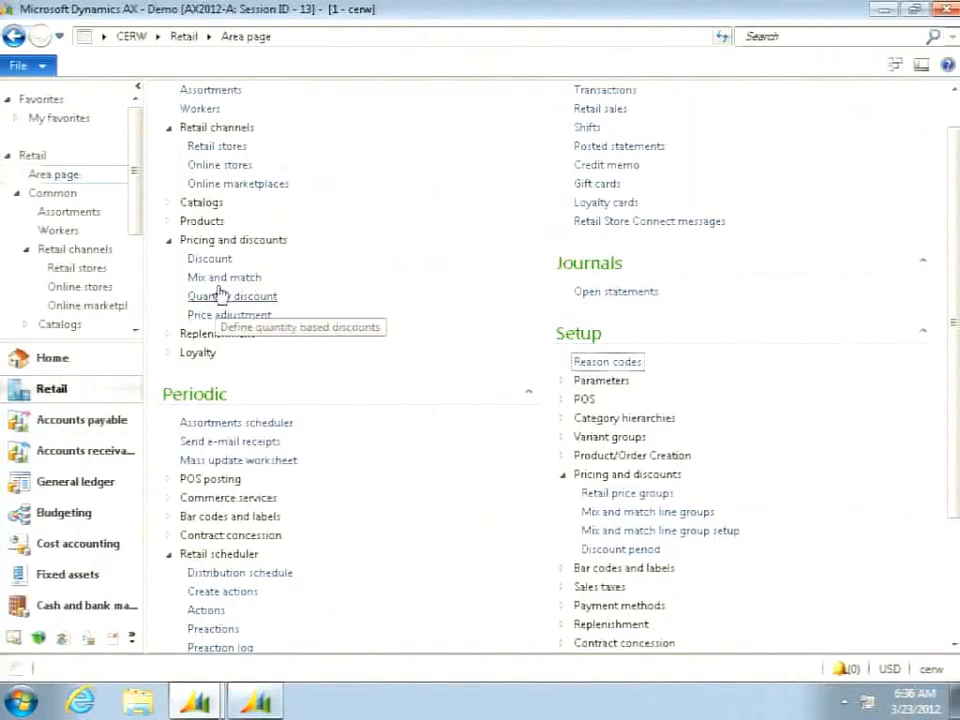
left_click(224, 279)
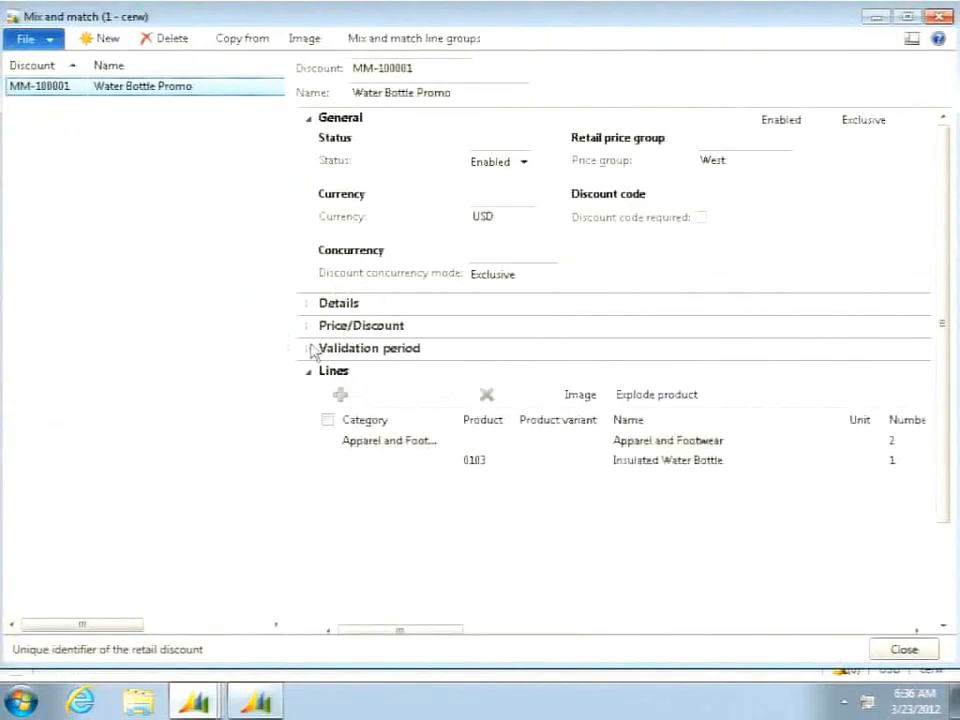
left_click_drag(287, 347, 225, 343)
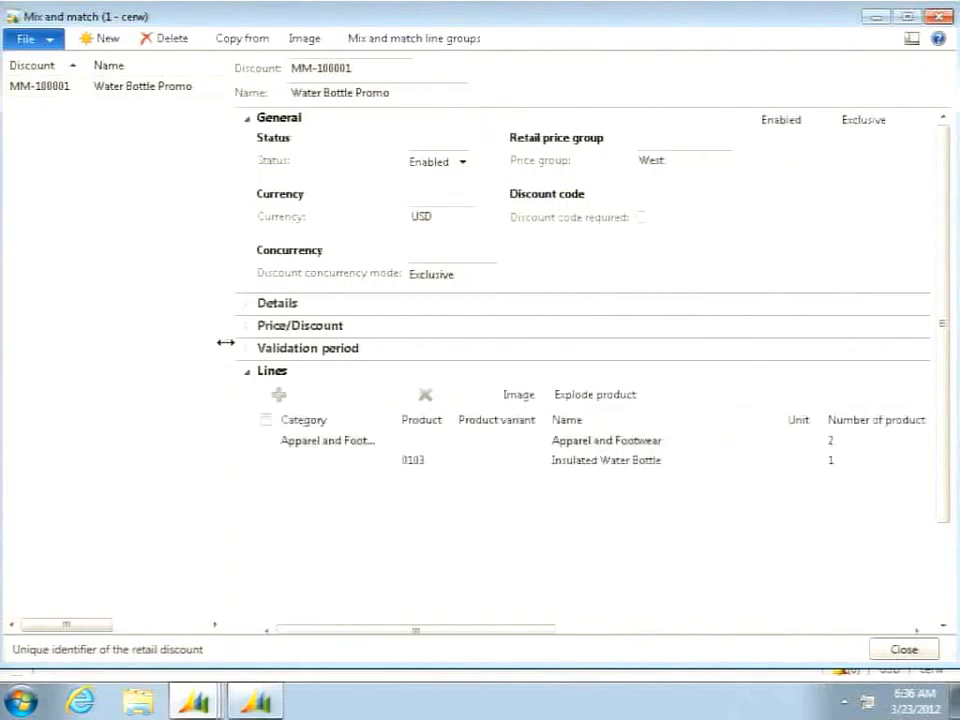
left_click(108, 40)
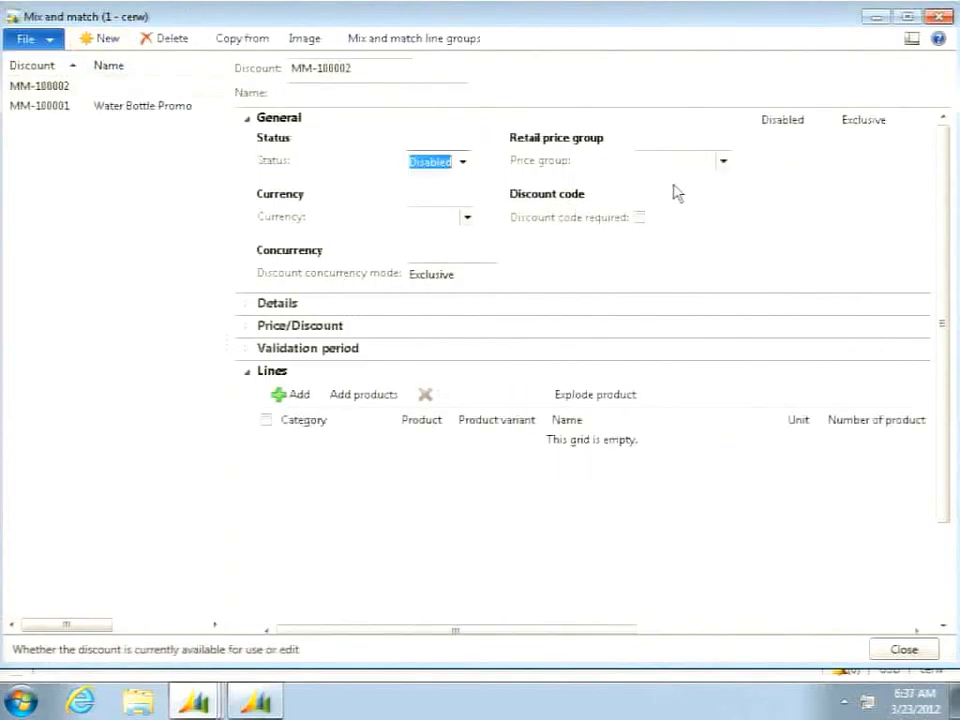
Assign the West price group and USD currency to mix and match discount MM-100002 and name it M&M
left_click(722, 161)
left_click(646, 334)
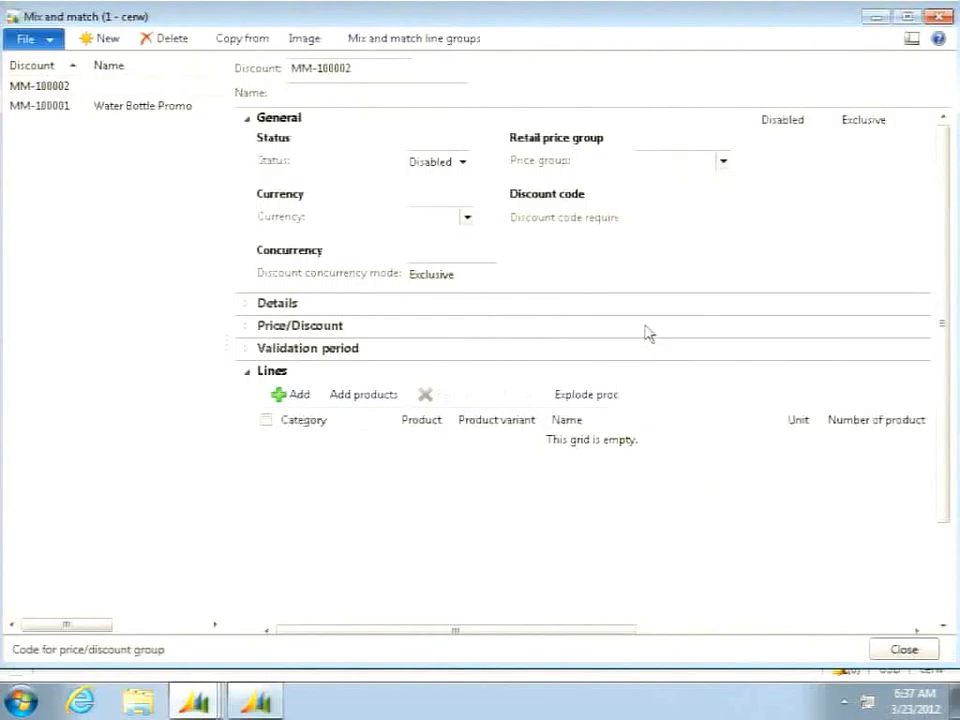
left_click(437, 217)
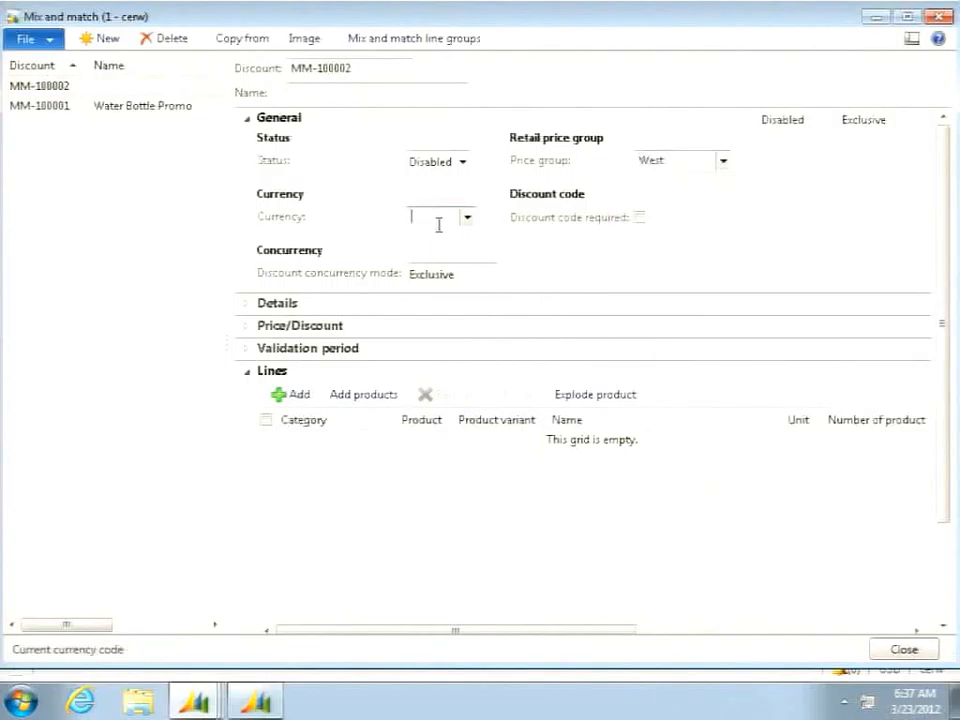
type("usd")
key("Tab")
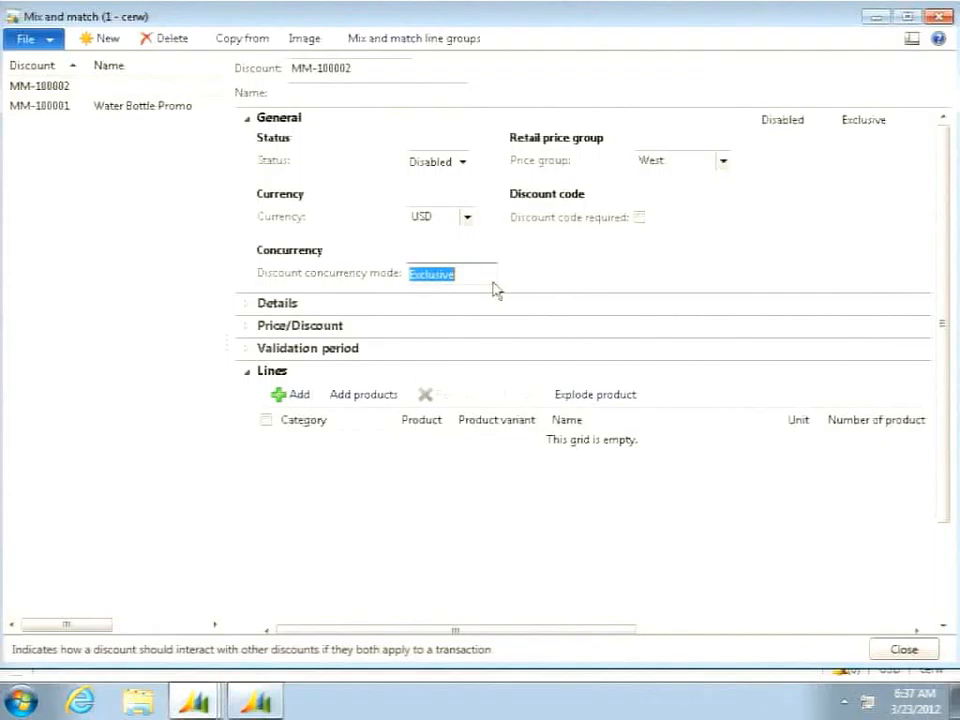
left_click(376, 97)
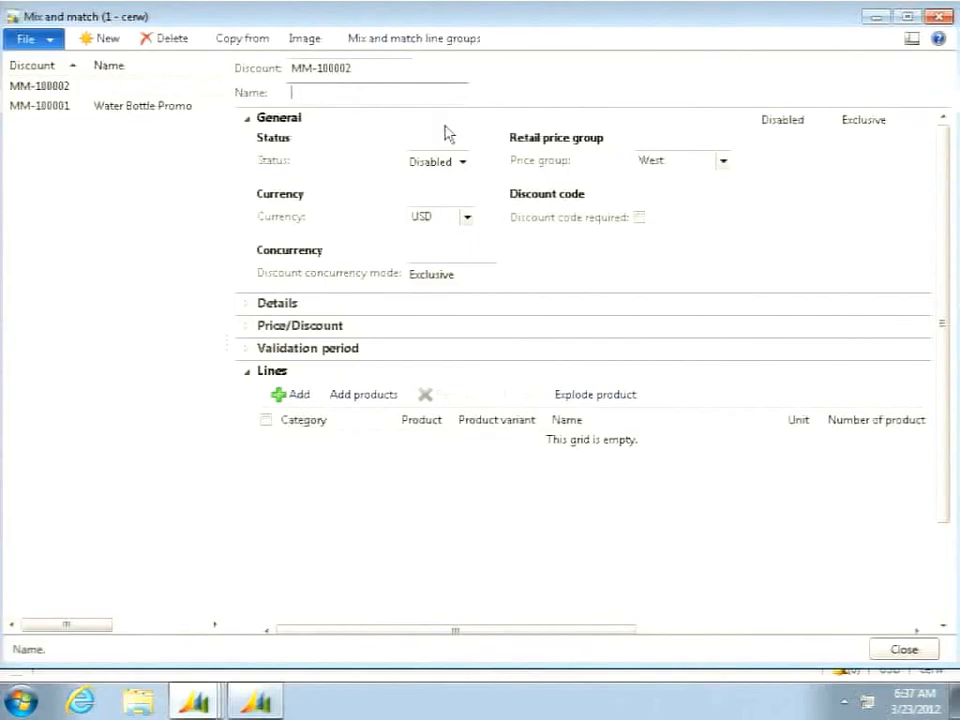
type("M&M")
Go through the available discount types of the M&M discount and set it to Line spec
left_click(246, 327)
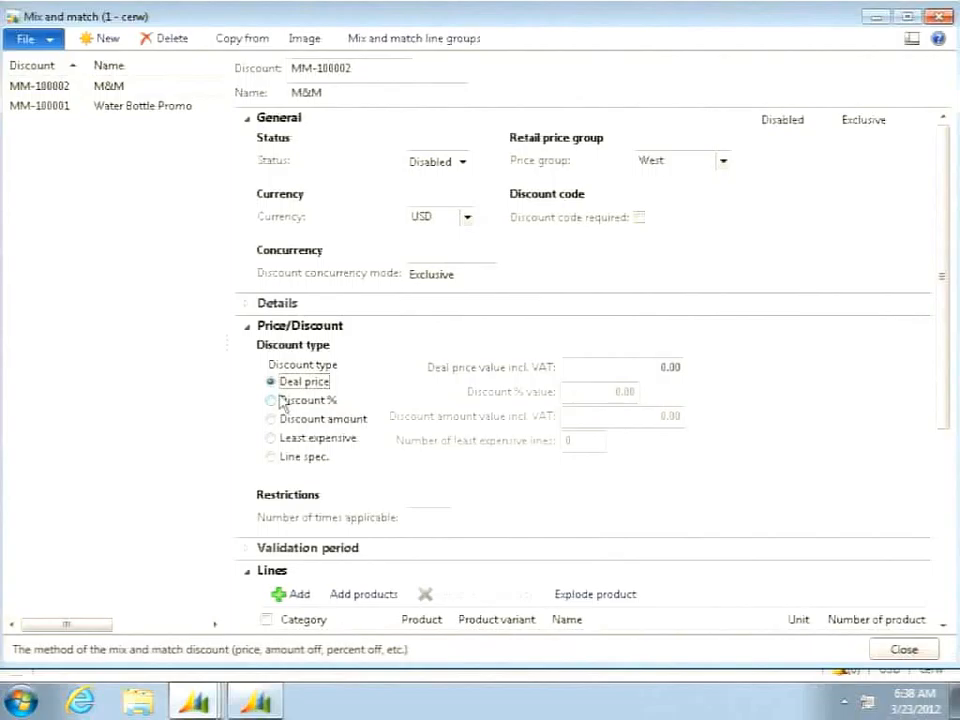
scroll(285, 398, "down", 3)
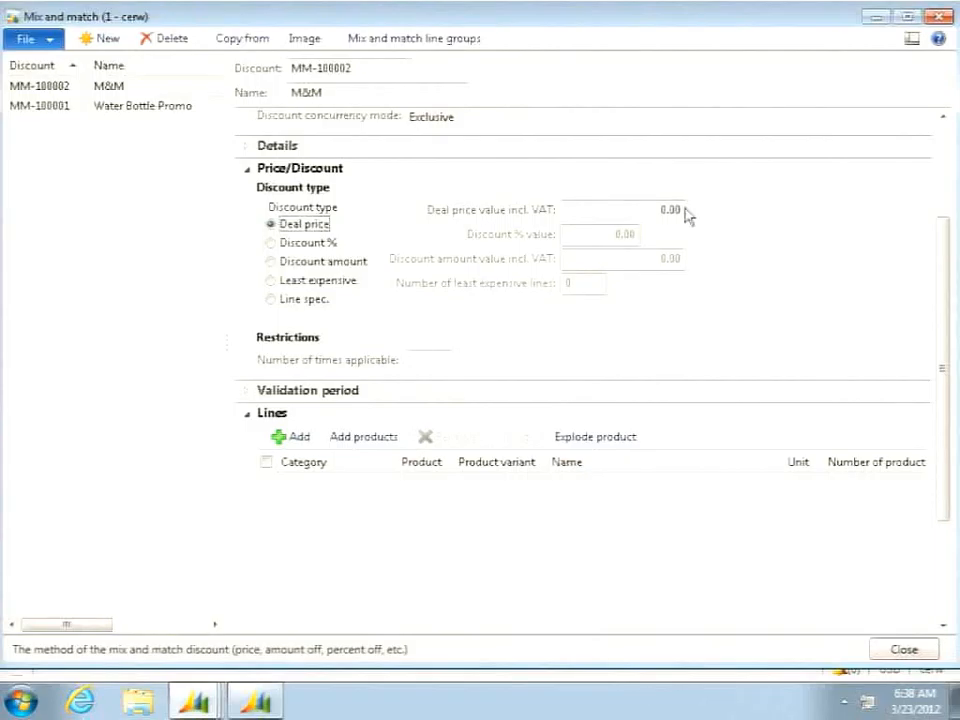
left_click(271, 244)
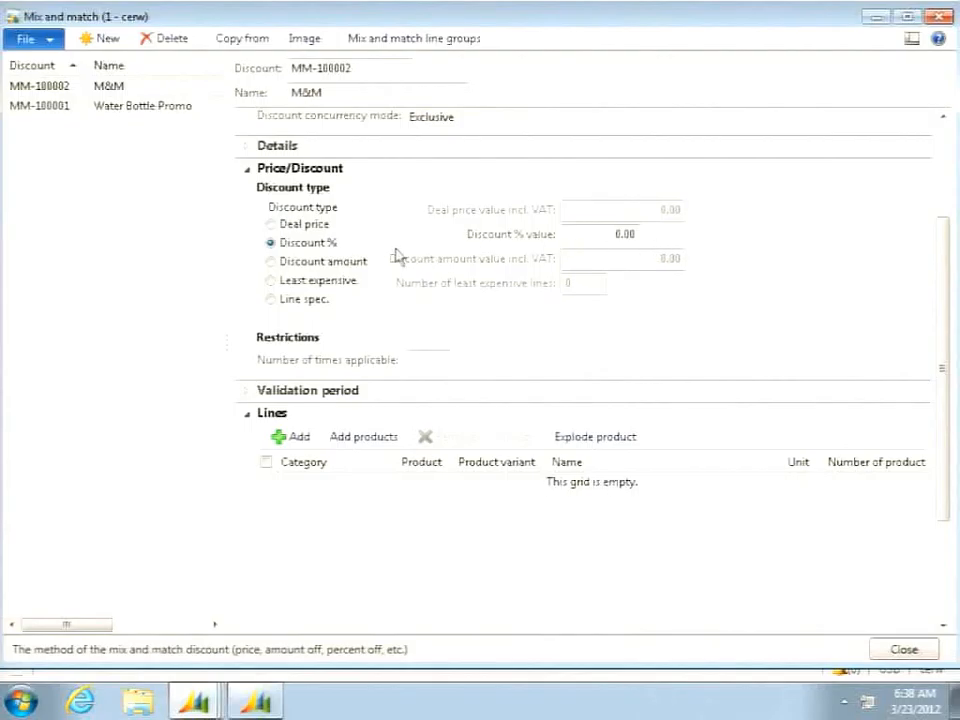
left_click(272, 263)
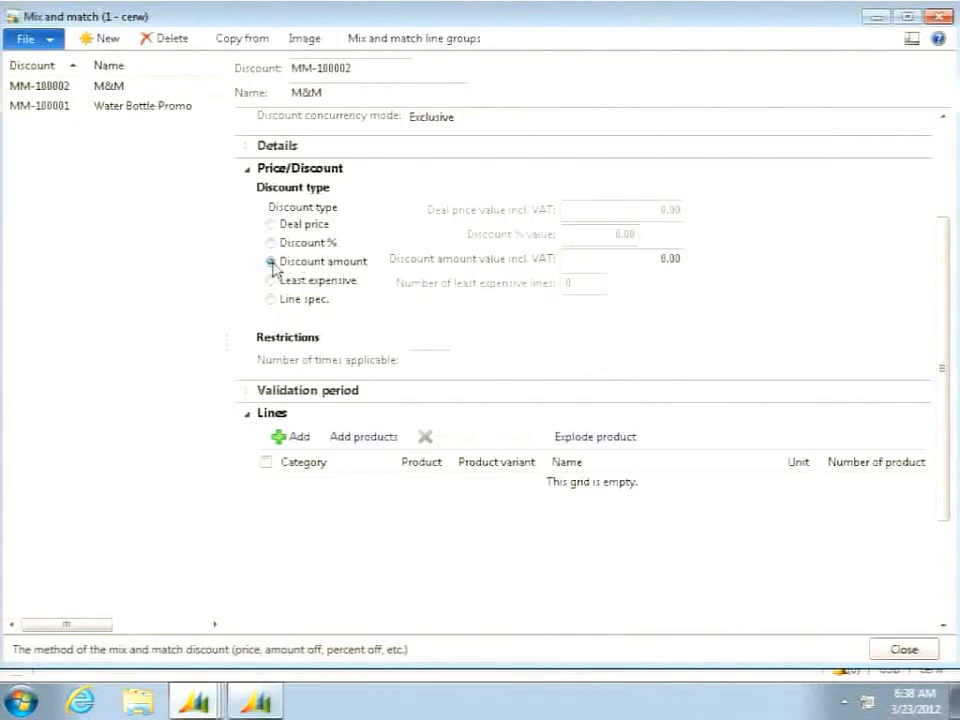
left_click(272, 282)
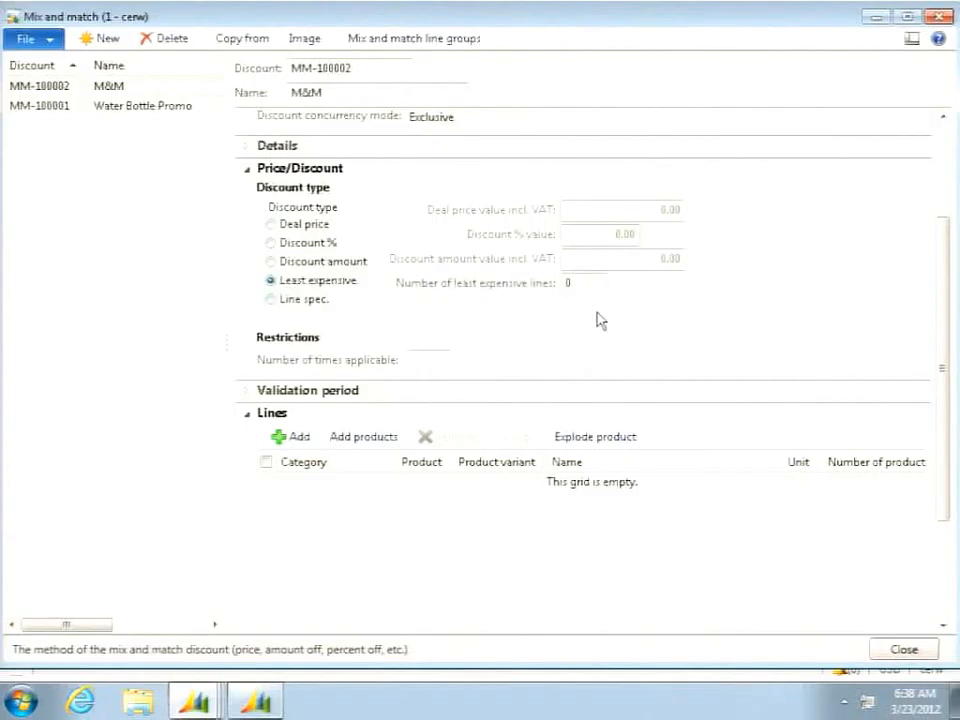
left_click(271, 300)
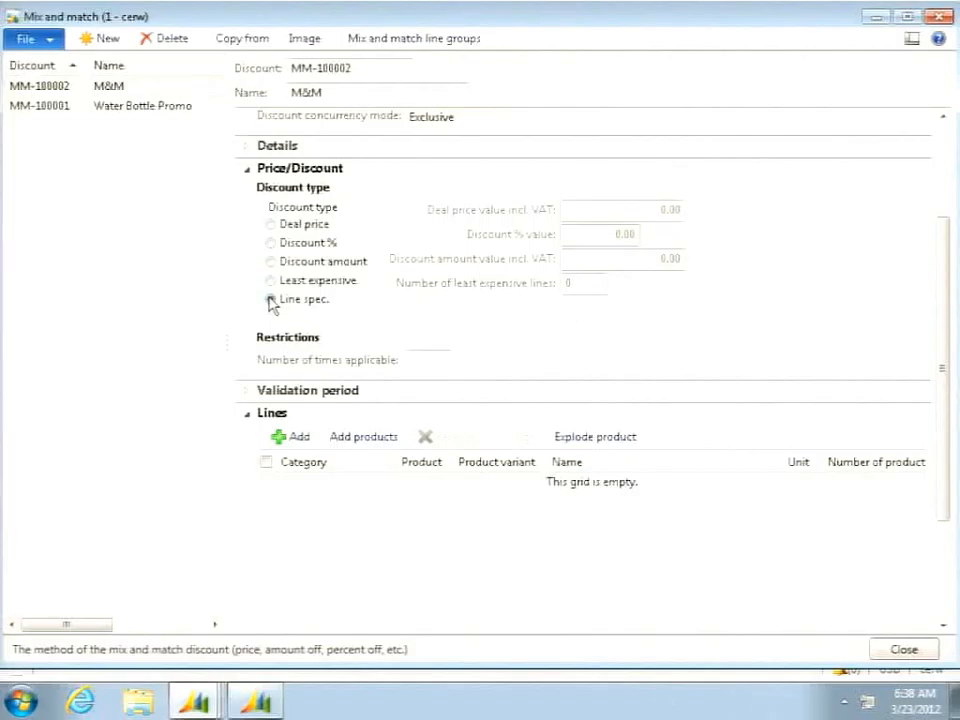
left_click(249, 173)
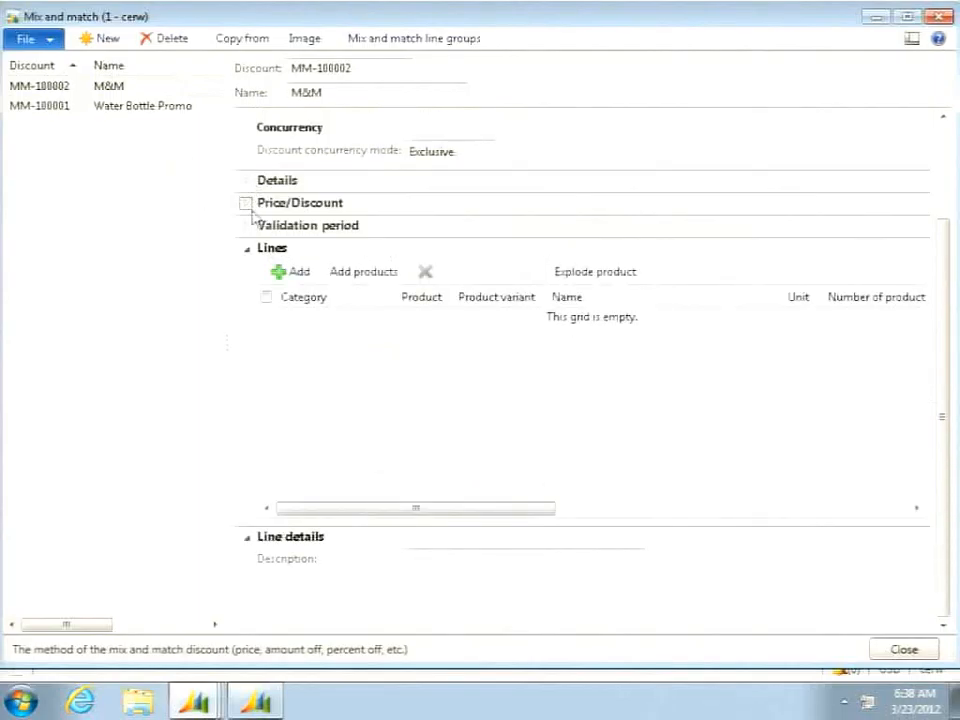
Add a discount line for product 0003 with the line's discount type set to Discount %
left_click(287, 272)
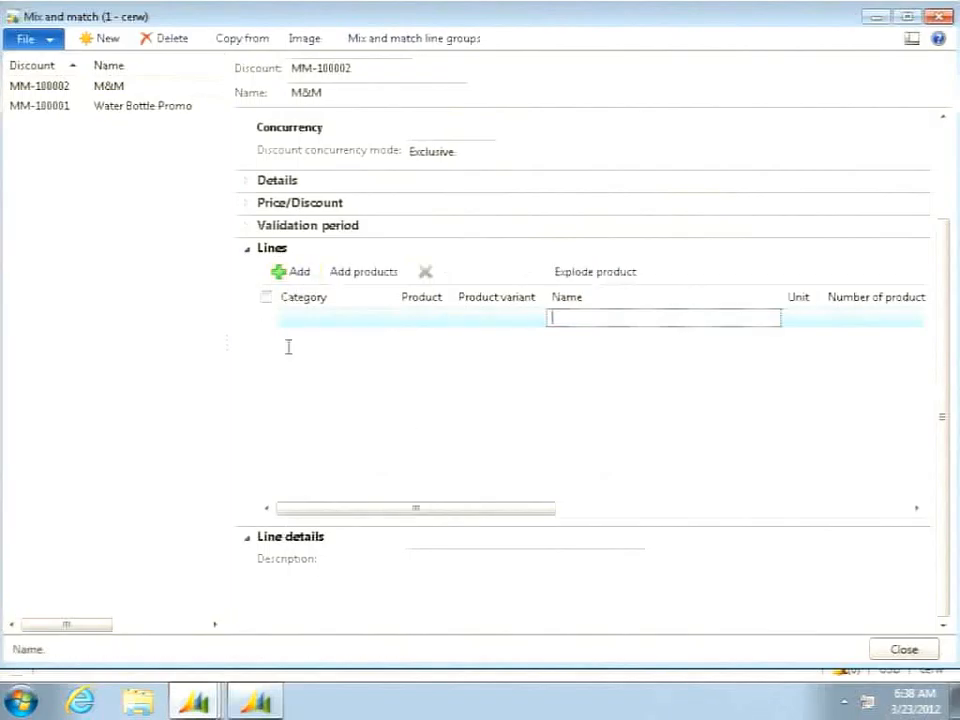
left_click(410, 320)
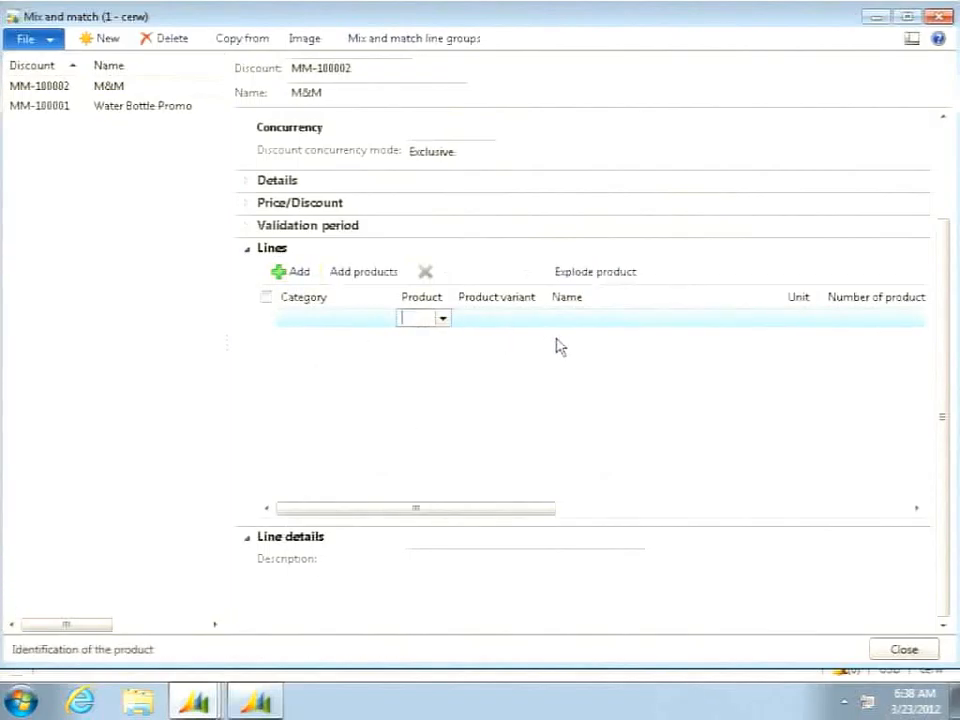
type("0003")
key("Tab")
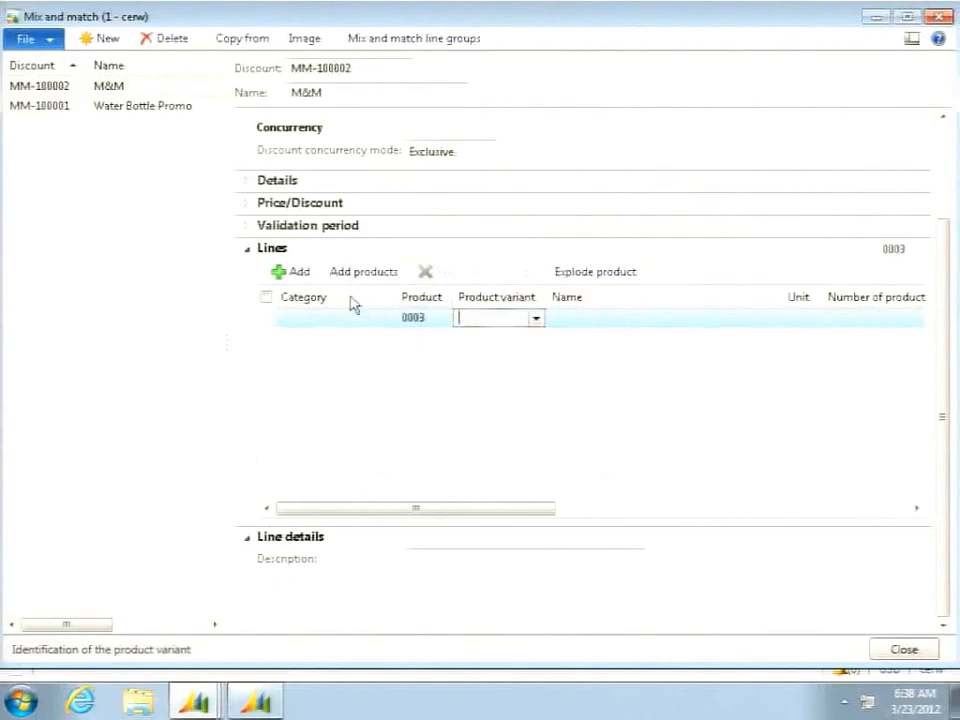
left_click_drag(521, 509, 759, 512)
left_click(603, 318)
left_click(623, 318)
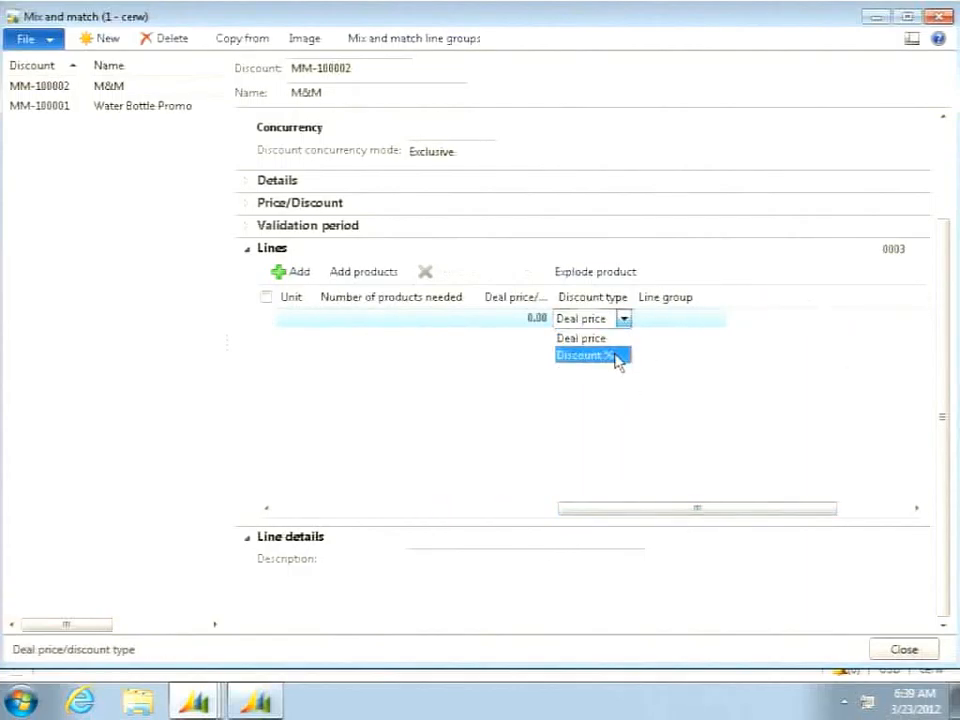
left_click(615, 356)
left_click_drag(592, 509, 307, 511)
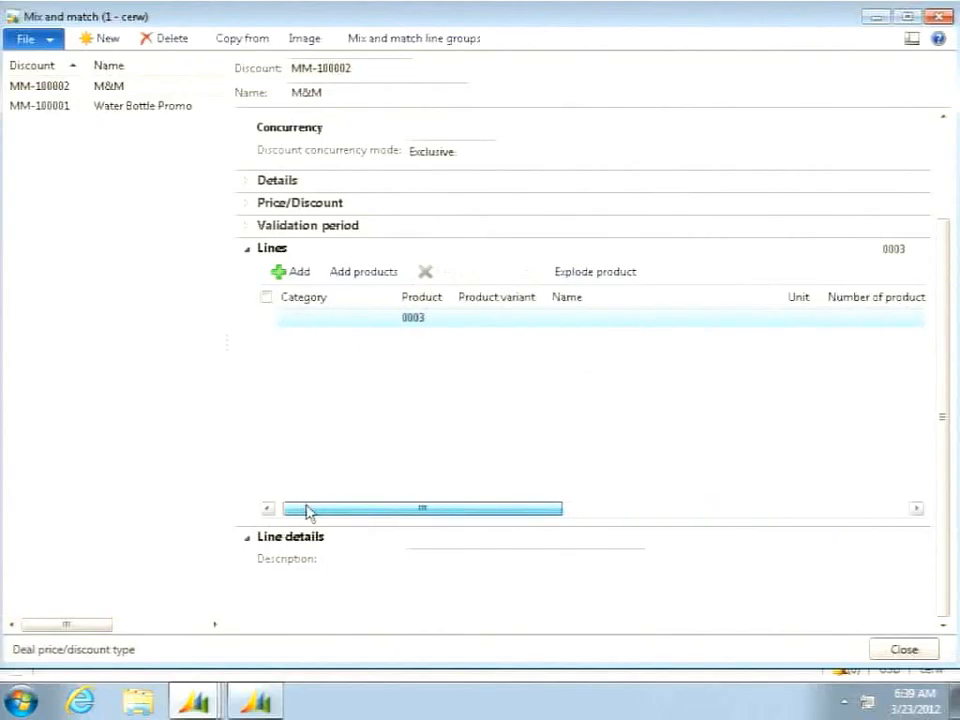
Widen the details area and add a discount line for product 0004 with discount type Discount %
left_click(297, 275)
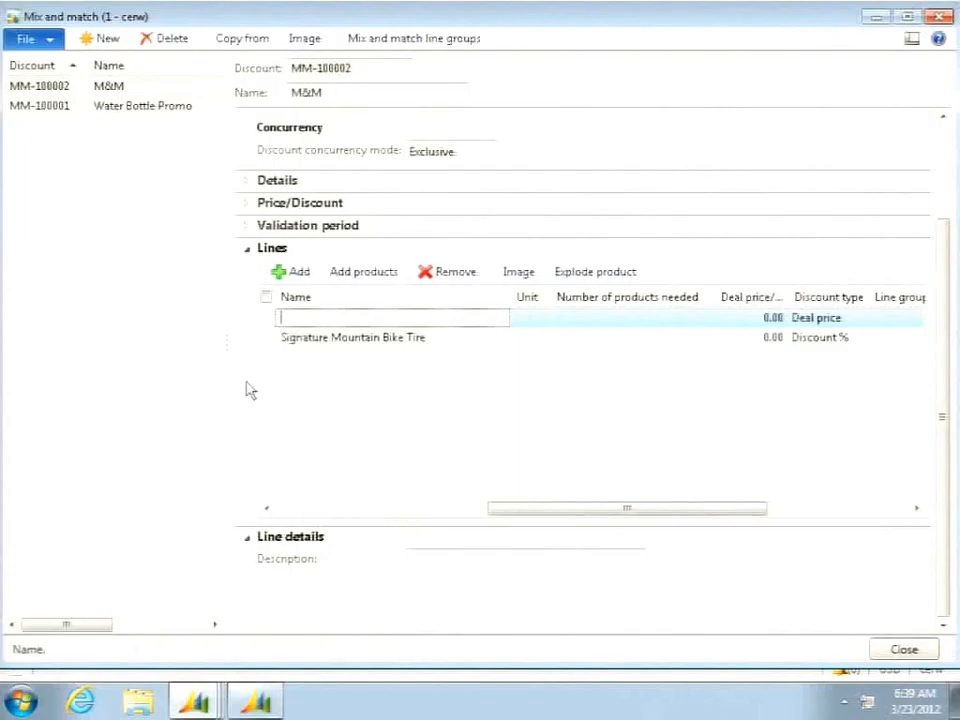
left_click_drag(231, 347, 157, 343)
left_click_drag(456, 508, 290, 510)
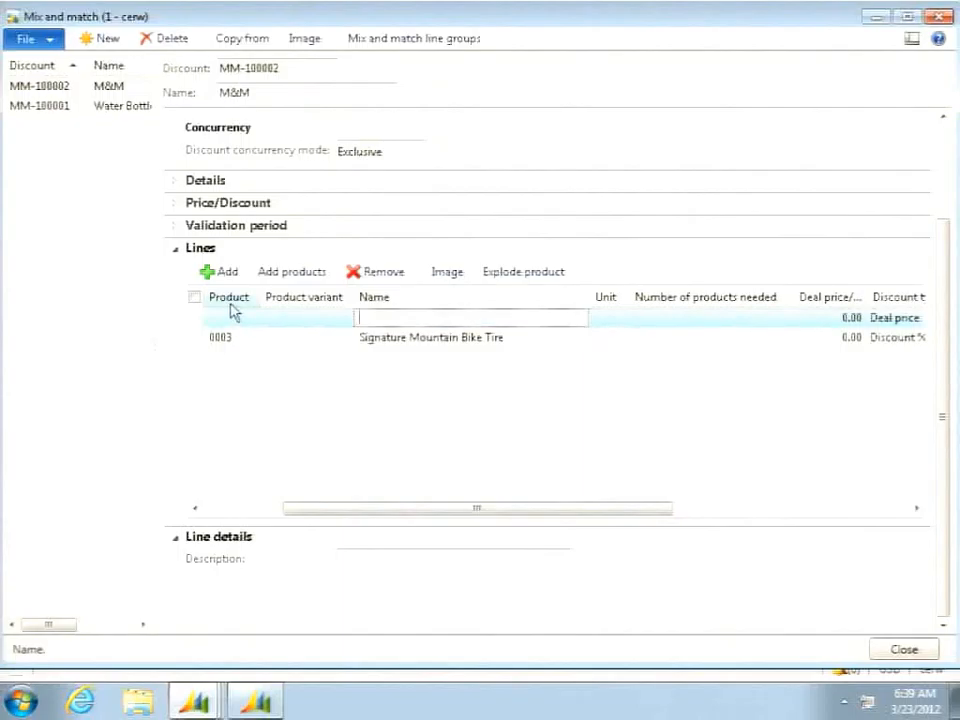
left_click(236, 317)
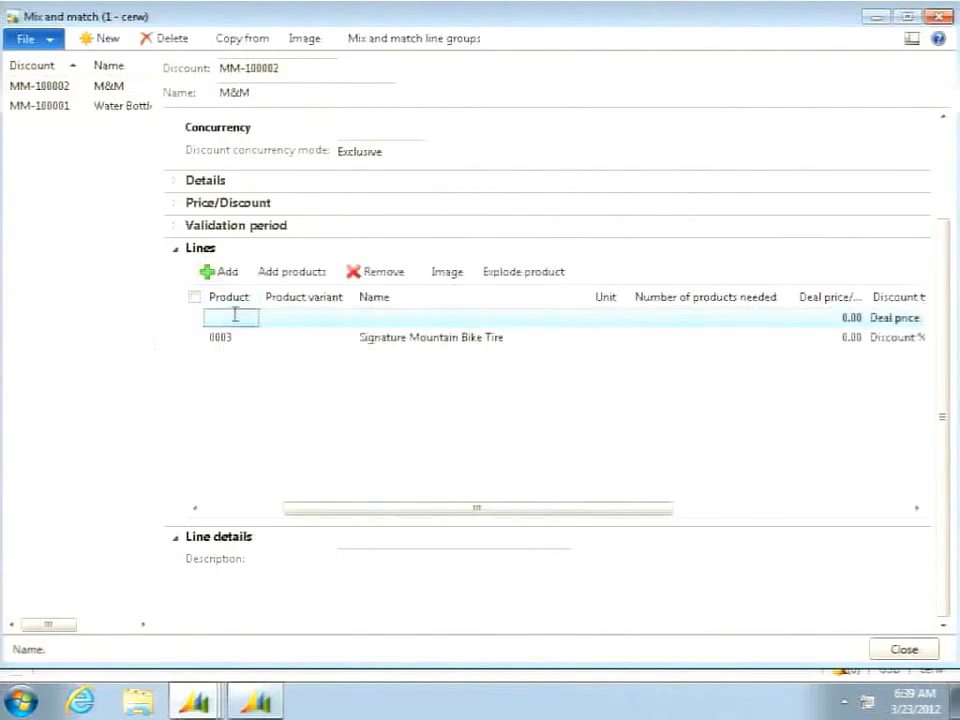
type("00")
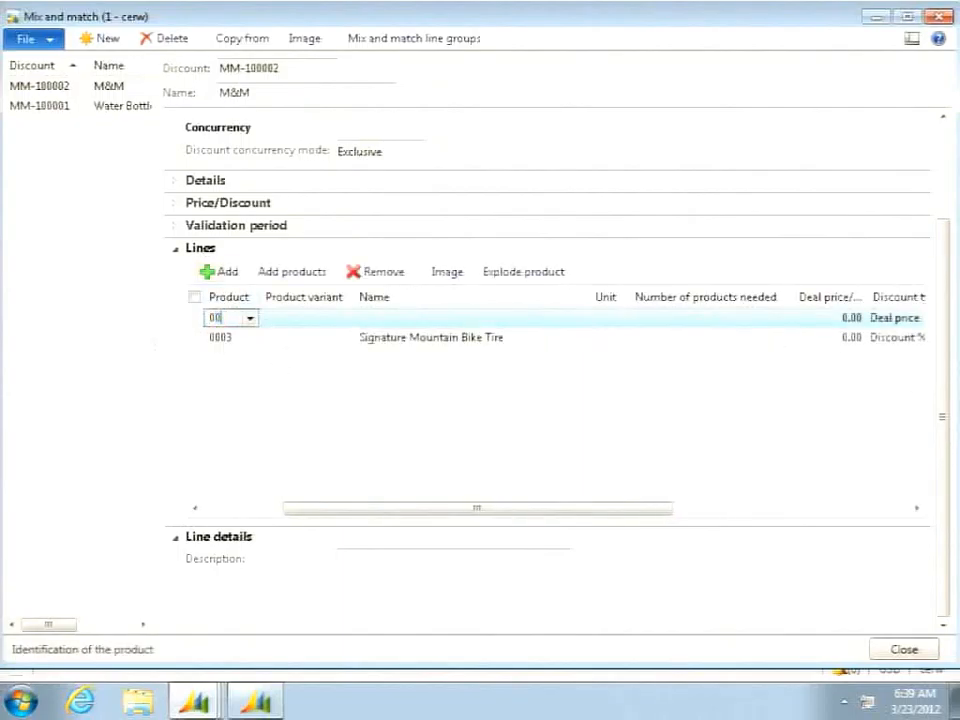
type("04")
key("Tab")
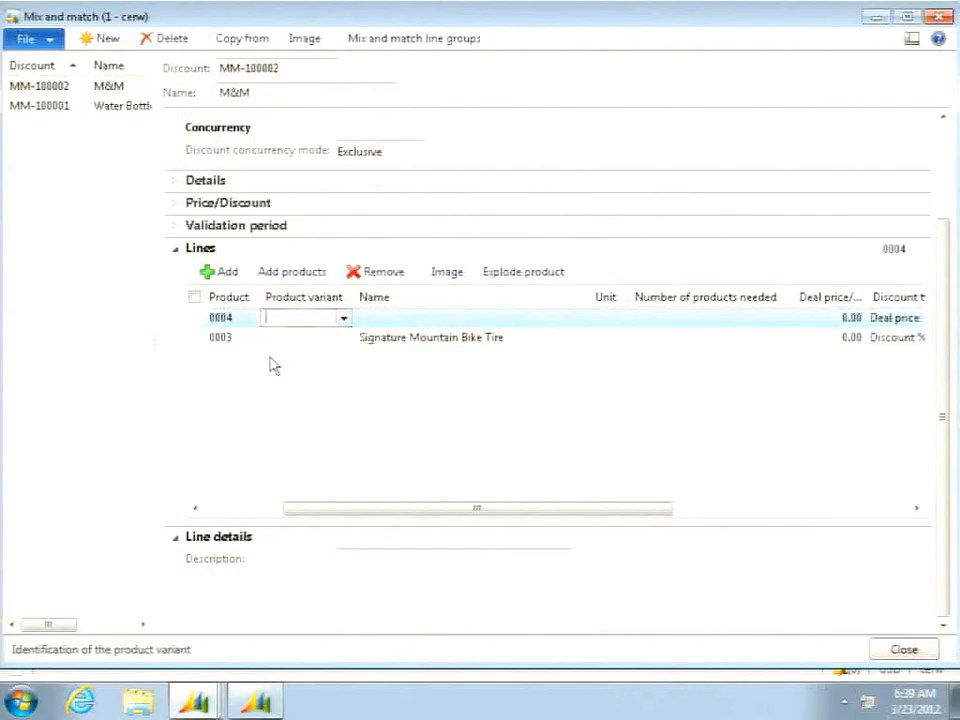
left_click_drag(654, 514, 757, 515)
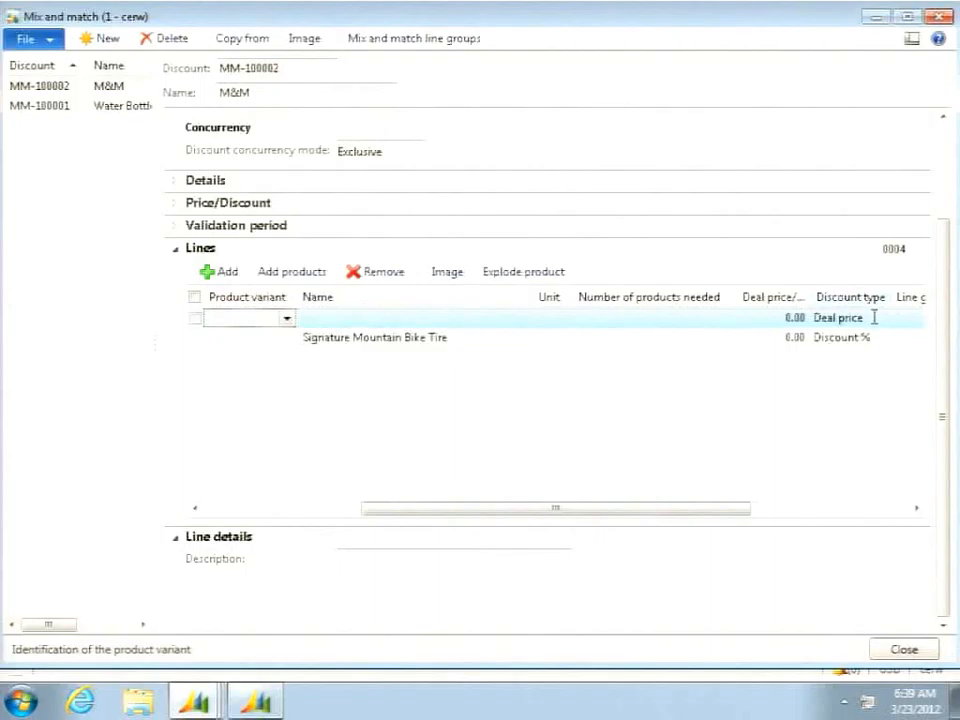
left_click(874, 318)
left_click(881, 318)
left_click(851, 356)
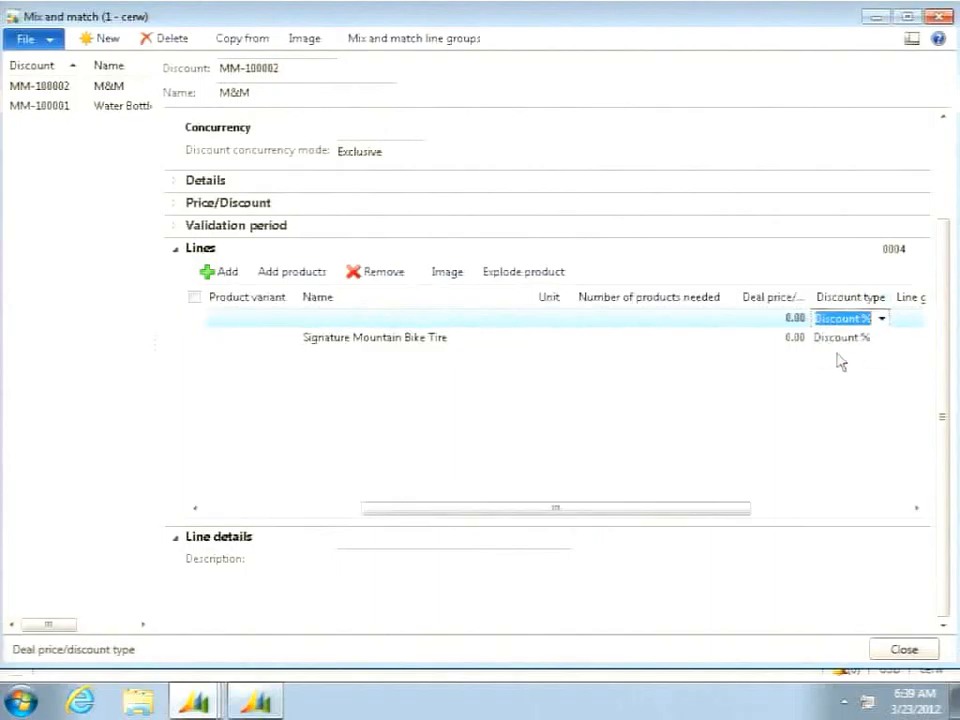
Add a discount line for product 0005 with the line's discount type set to Discount %
left_click(218, 272)
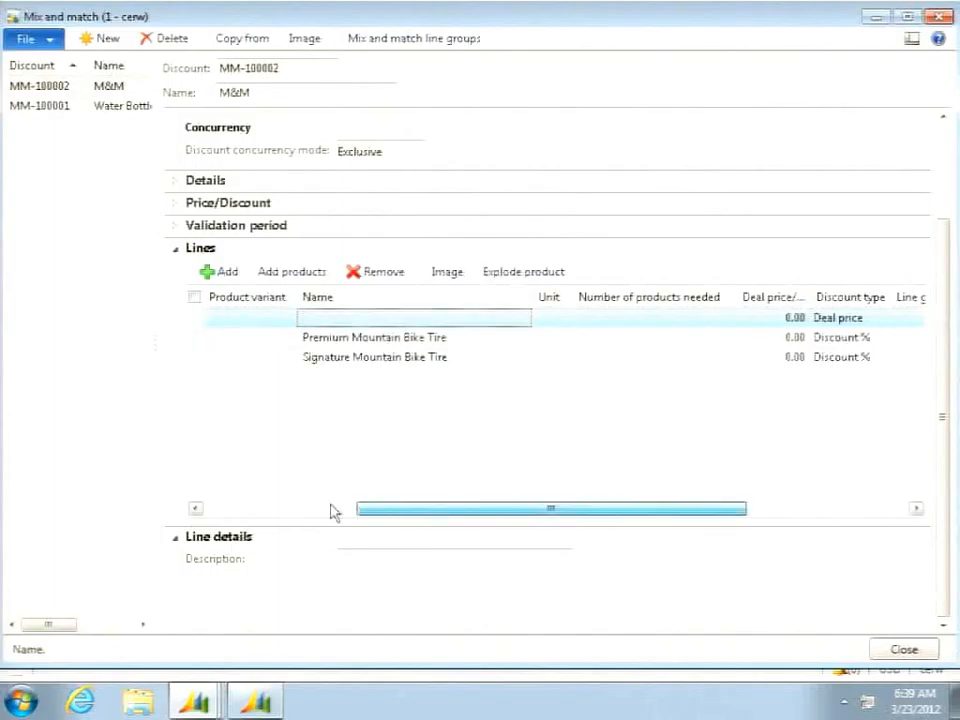
left_click_drag(361, 513, 268, 510)
left_click(360, 317)
type("0005")
key("Tab")
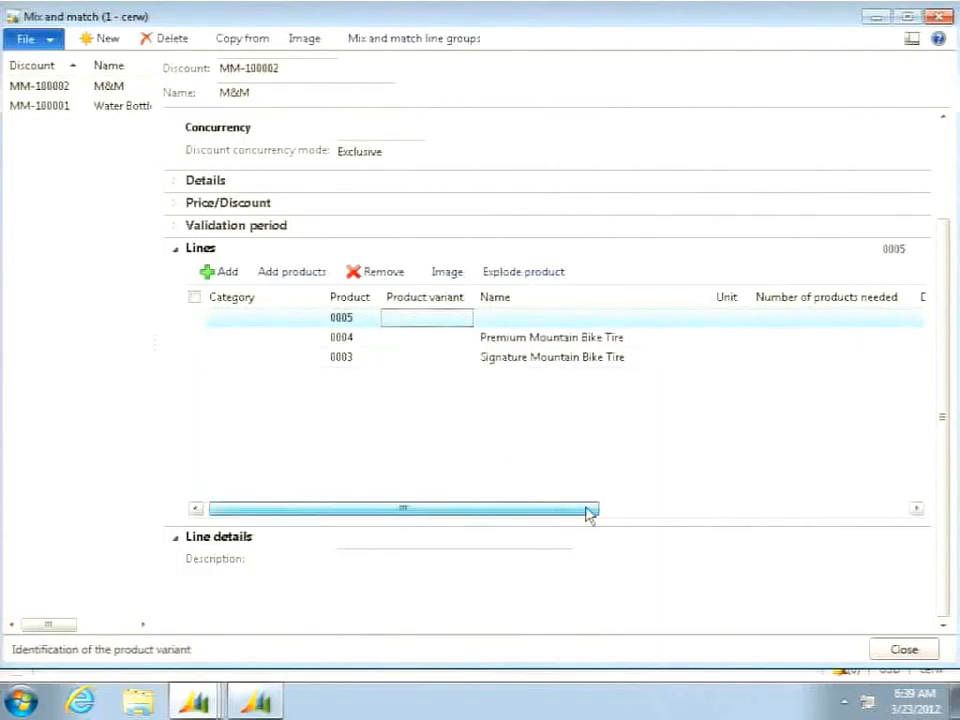
left_click_drag(567, 516, 642, 514)
left_click(820, 508)
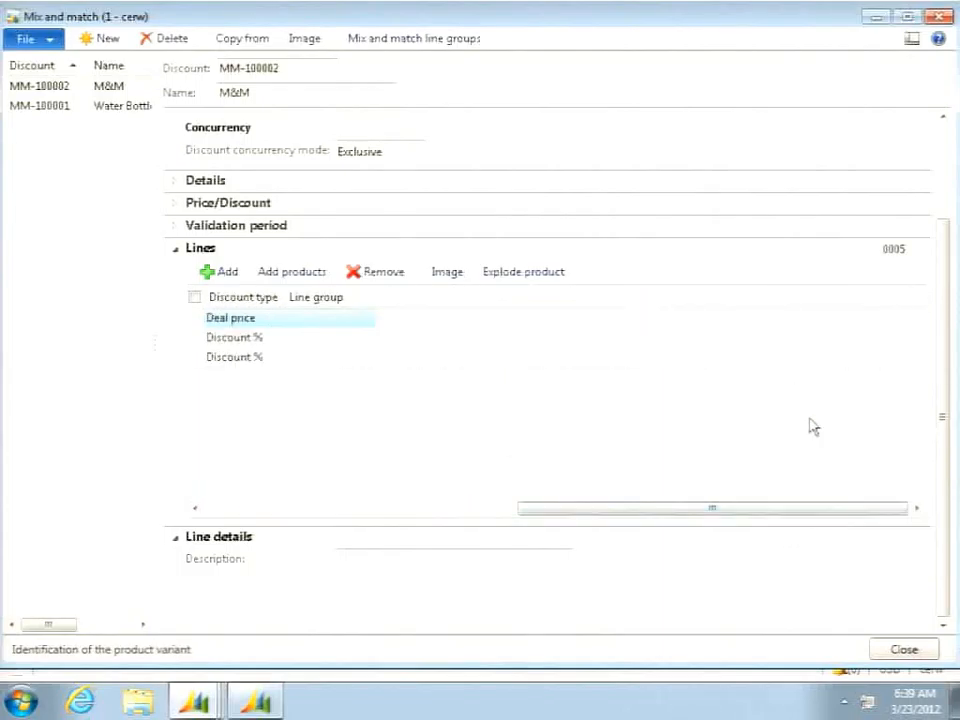
left_click(272, 319)
left_click(273, 319)
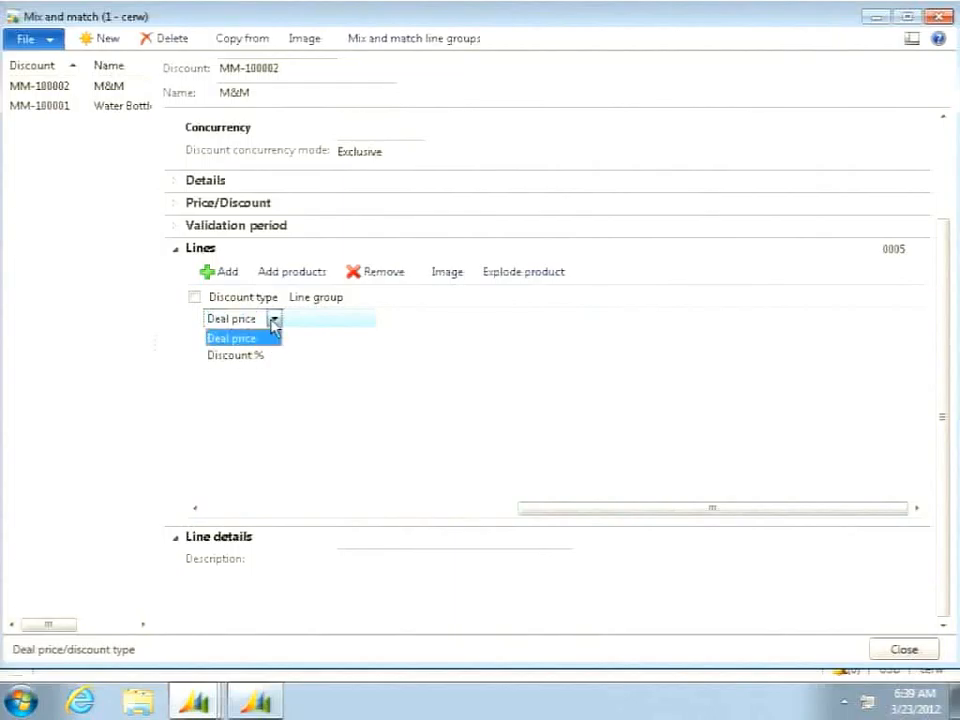
left_click(262, 355)
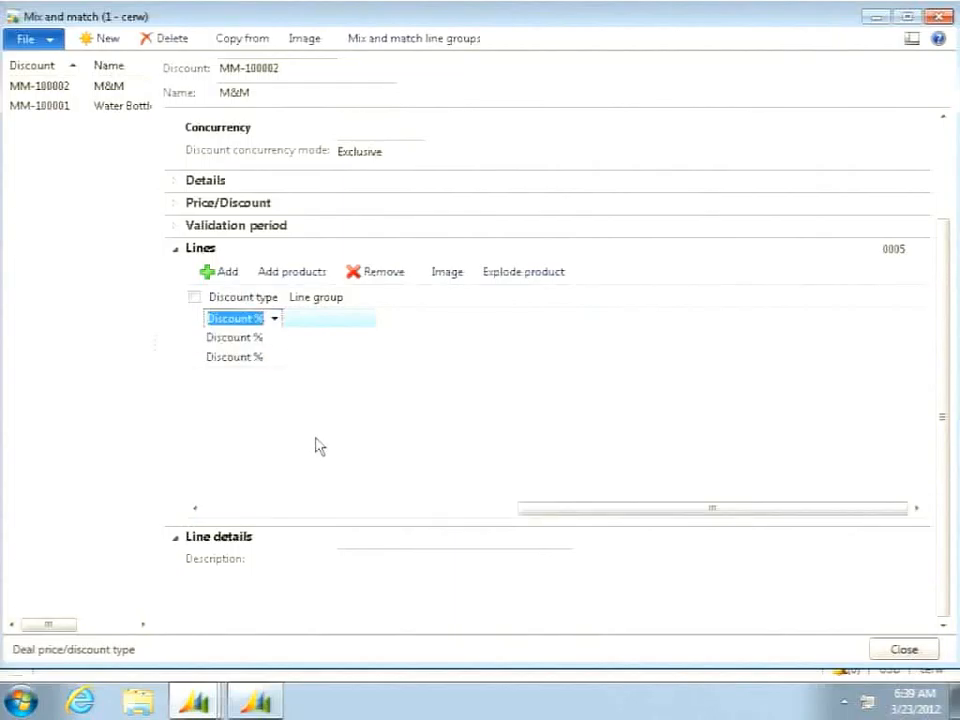
left_click(326, 509)
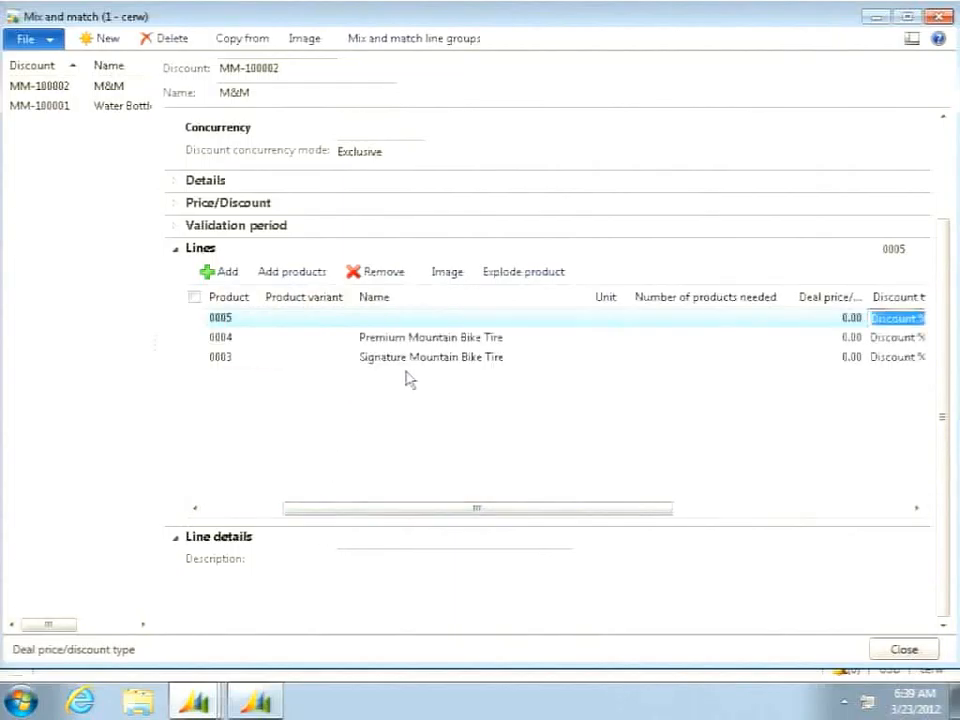
left_click(820, 316)
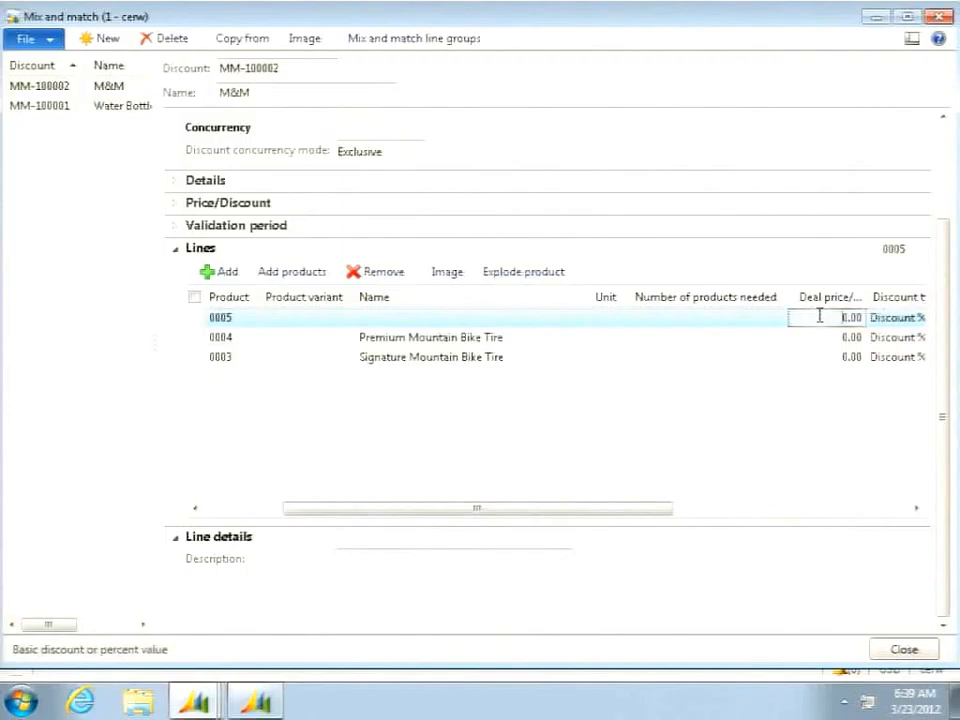
double_click(858, 317)
type("5")
left_click_drag(542, 512, 700, 515)
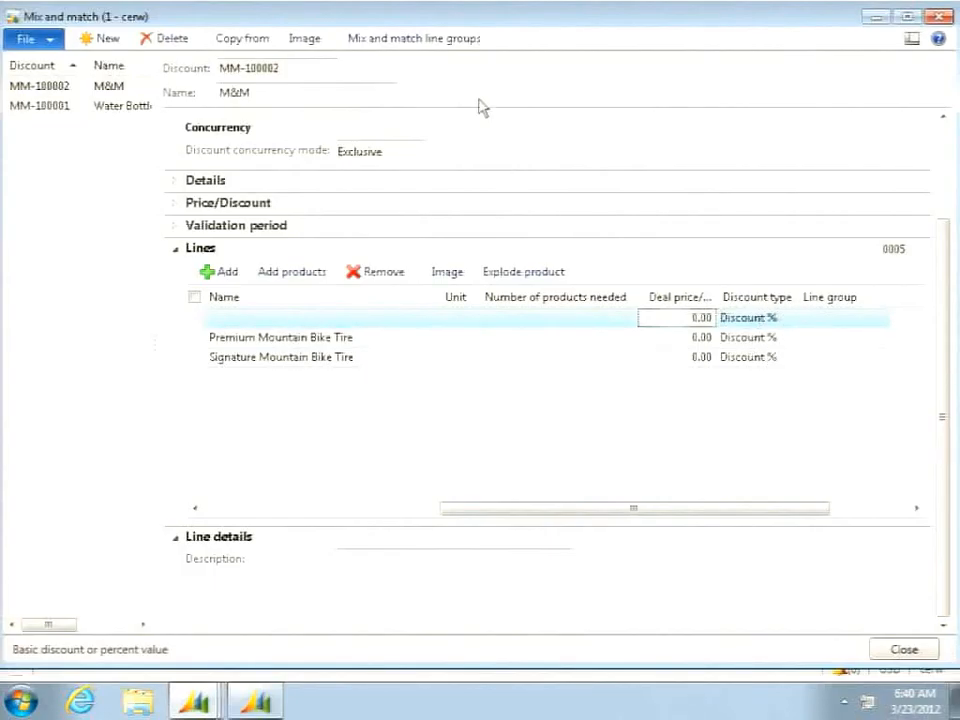
Open the M&M discount's mix and match line groups and define line group A with 2 products needed
left_click(424, 40)
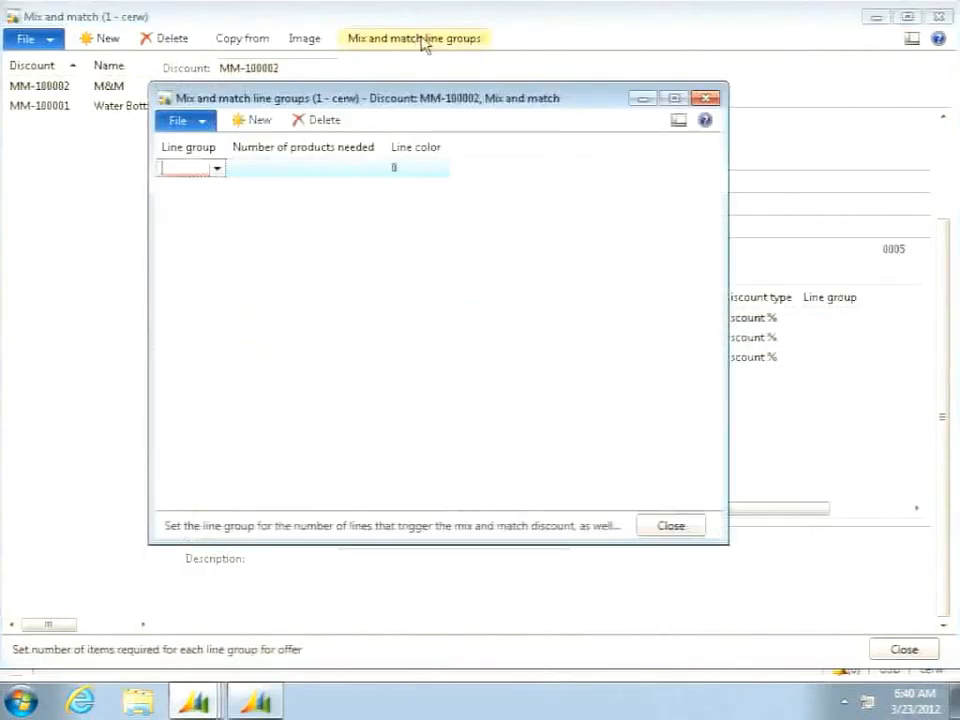
left_click(216, 168)
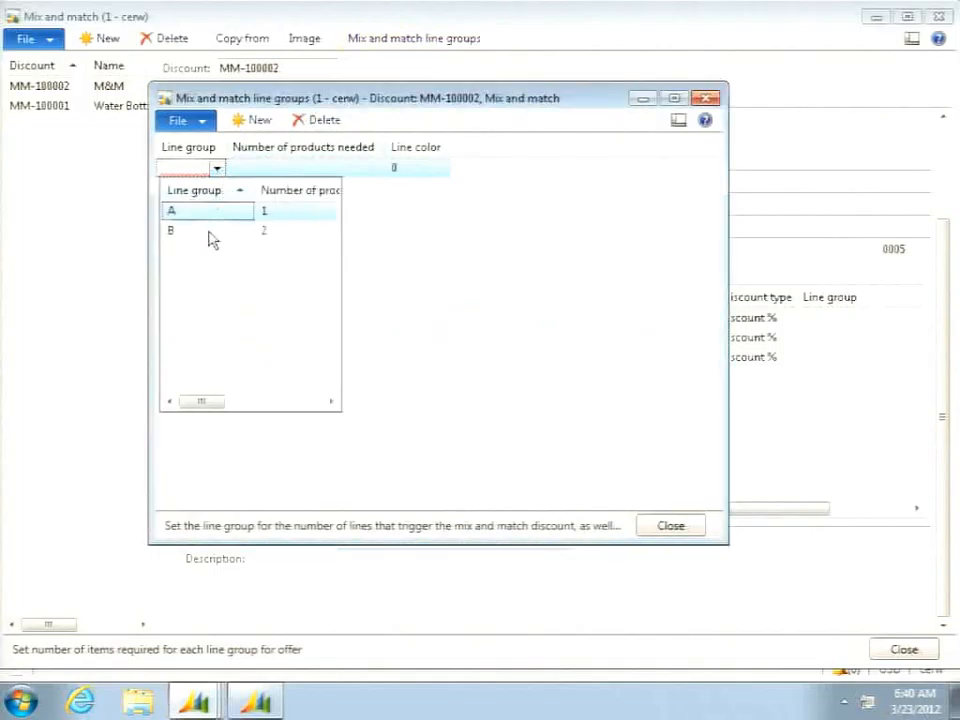
left_click(202, 213)
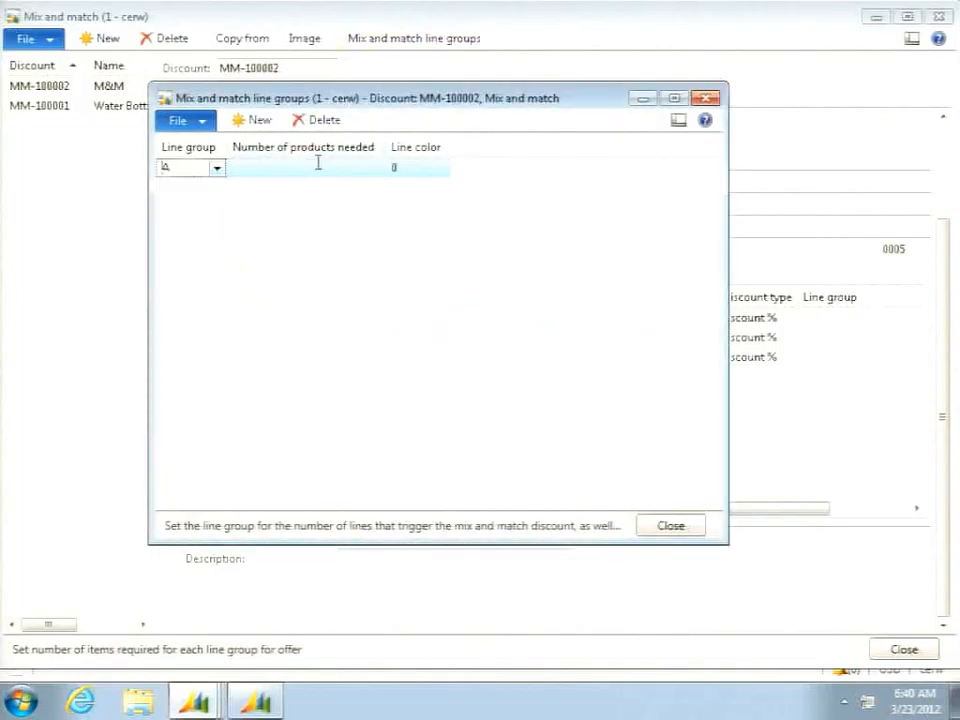
left_click(330, 166)
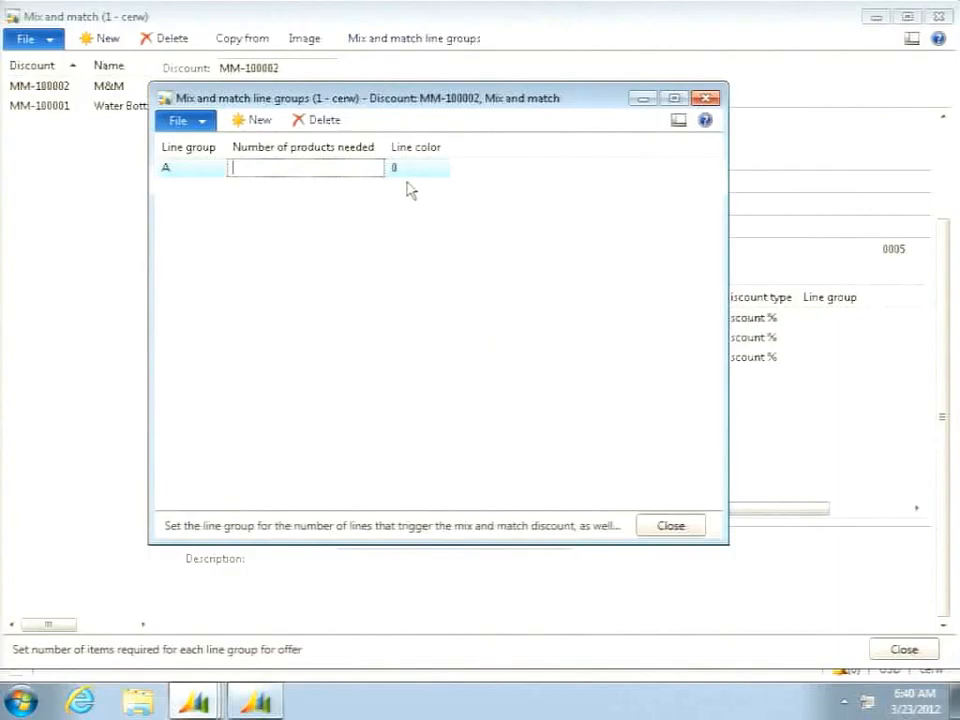
type("2")
Add line group B with 1 product needed and close the line groups window
left_click(258, 121)
left_click(216, 167)
left_click(200, 228)
left_click(306, 168)
type("1")
left_click(670, 526)
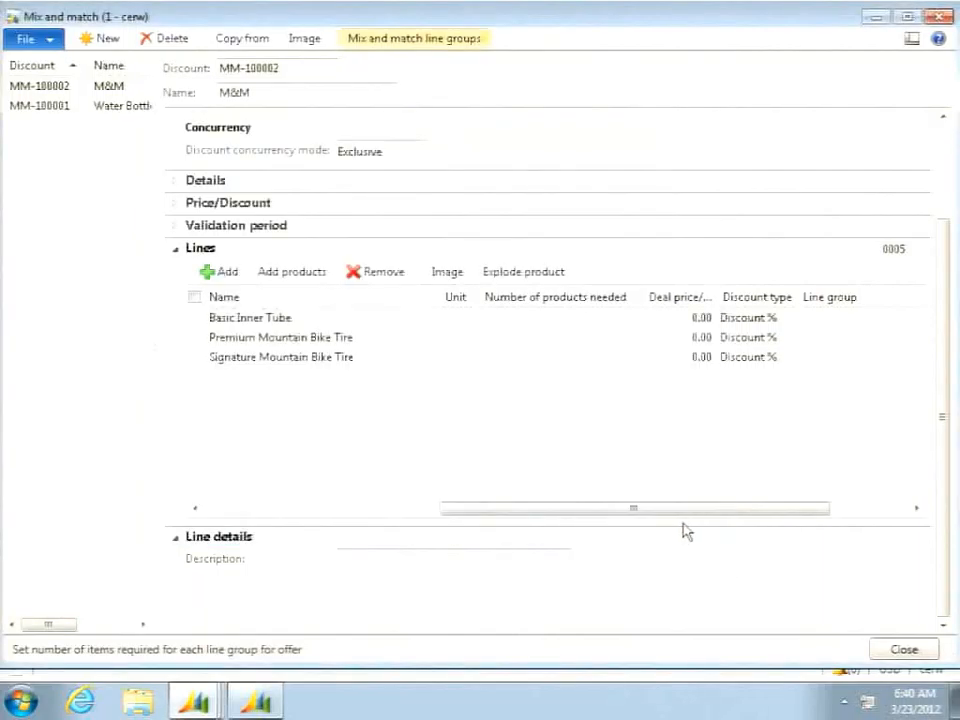
Assign line group A to the Premium Mountain Bike Tire and Signature Mountain Bike Tire discount lines
left_click(884, 340)
left_click(885, 342)
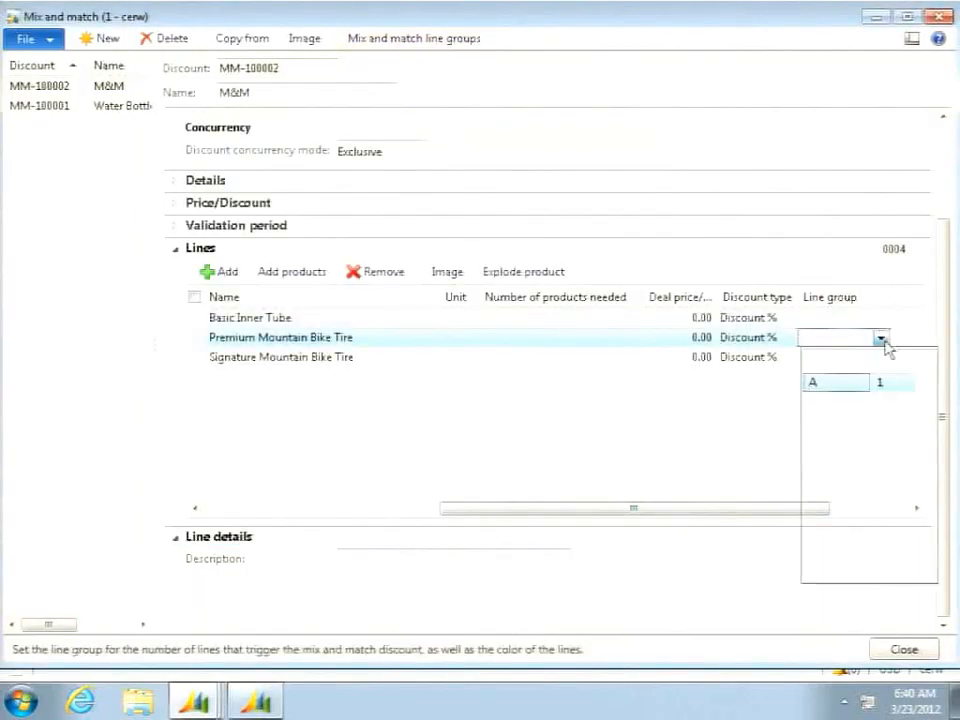
left_click(841, 388)
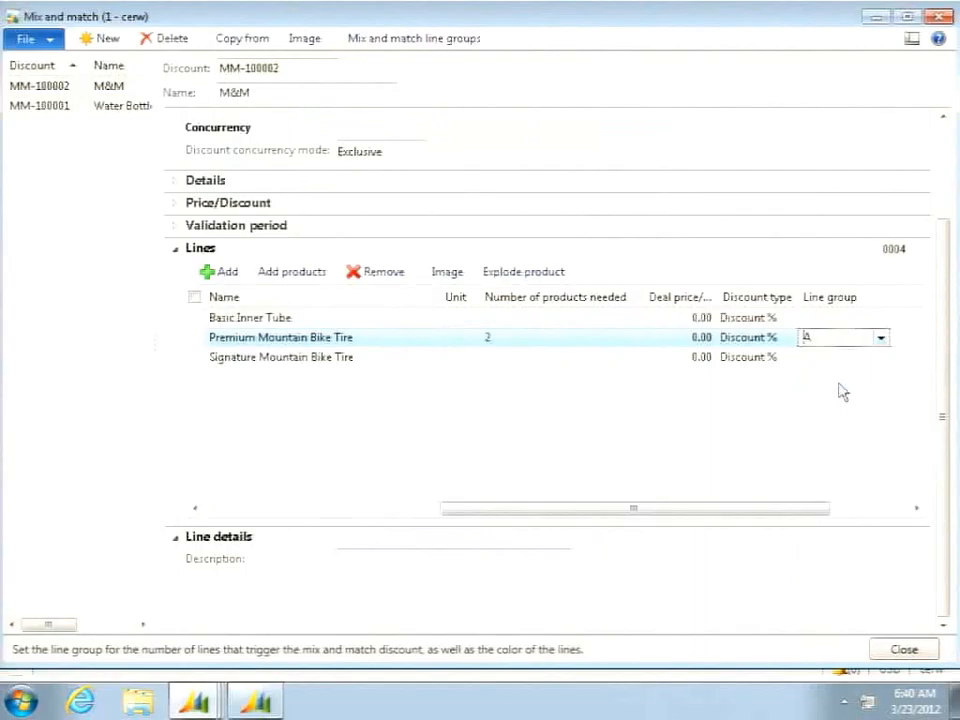
left_click(881, 361)
left_click(881, 360)
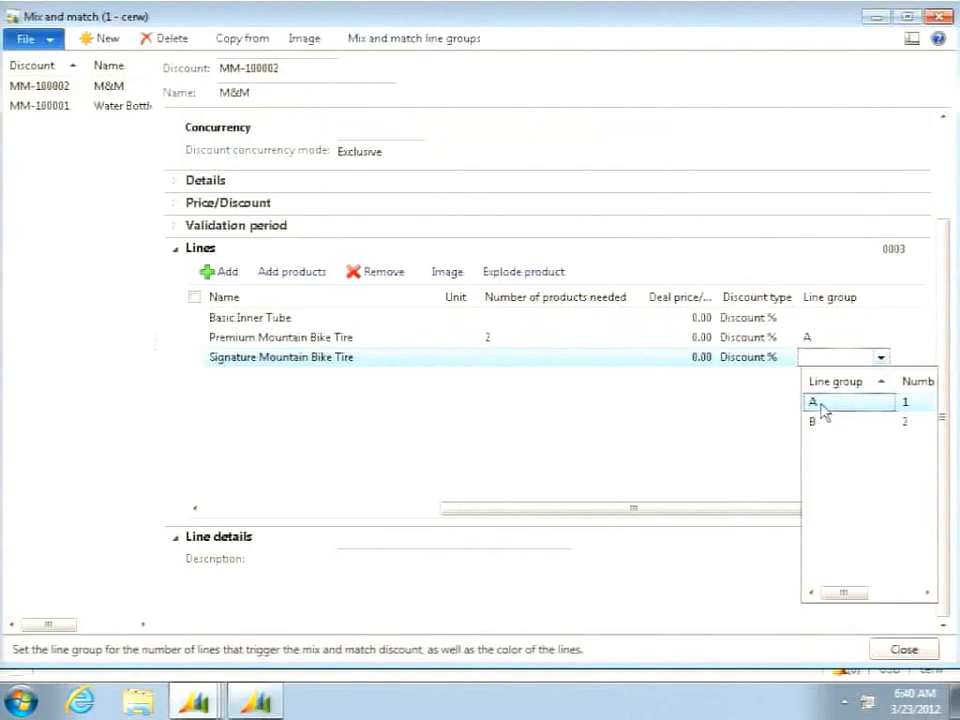
left_click(821, 403)
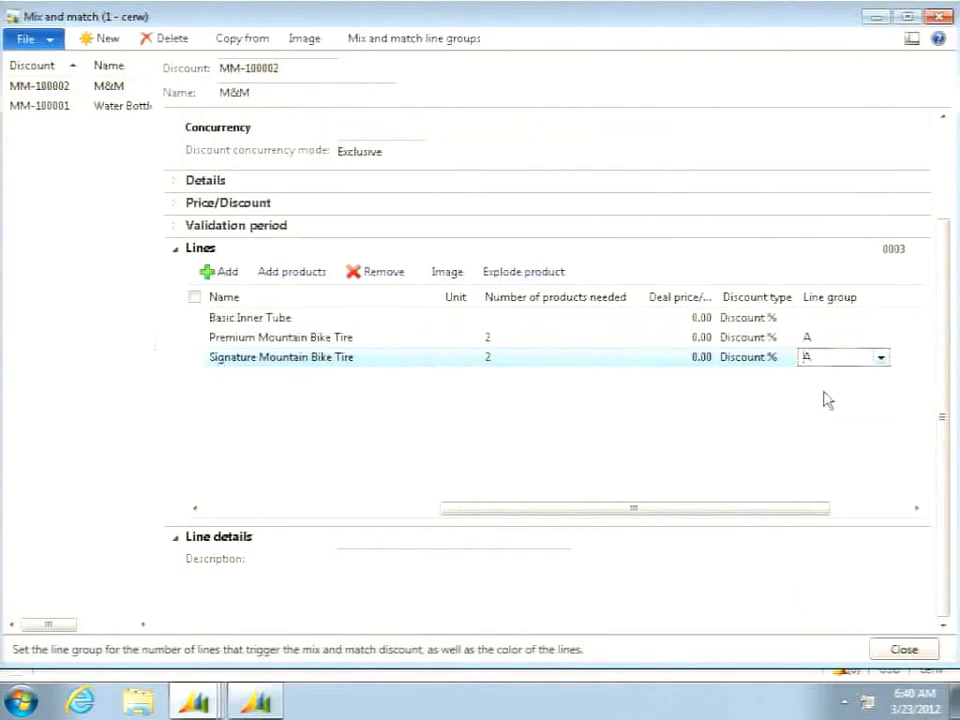
Assign line group B to the Basic Inner Tube line and set its discount to 50.00 percent
left_click(876, 318)
left_click(881, 318)
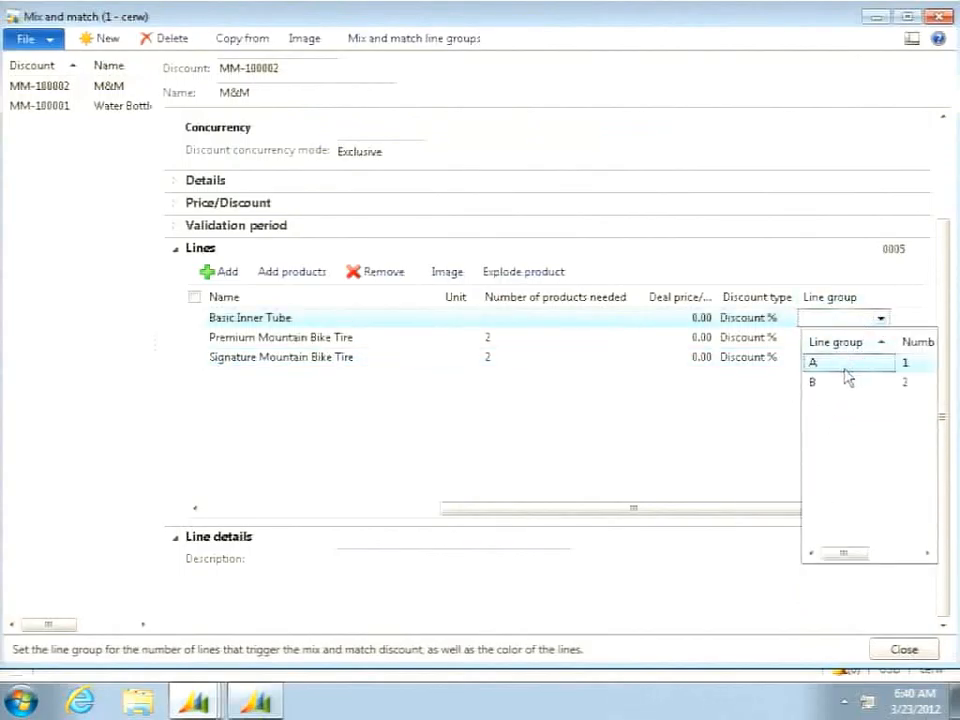
left_click(845, 383)
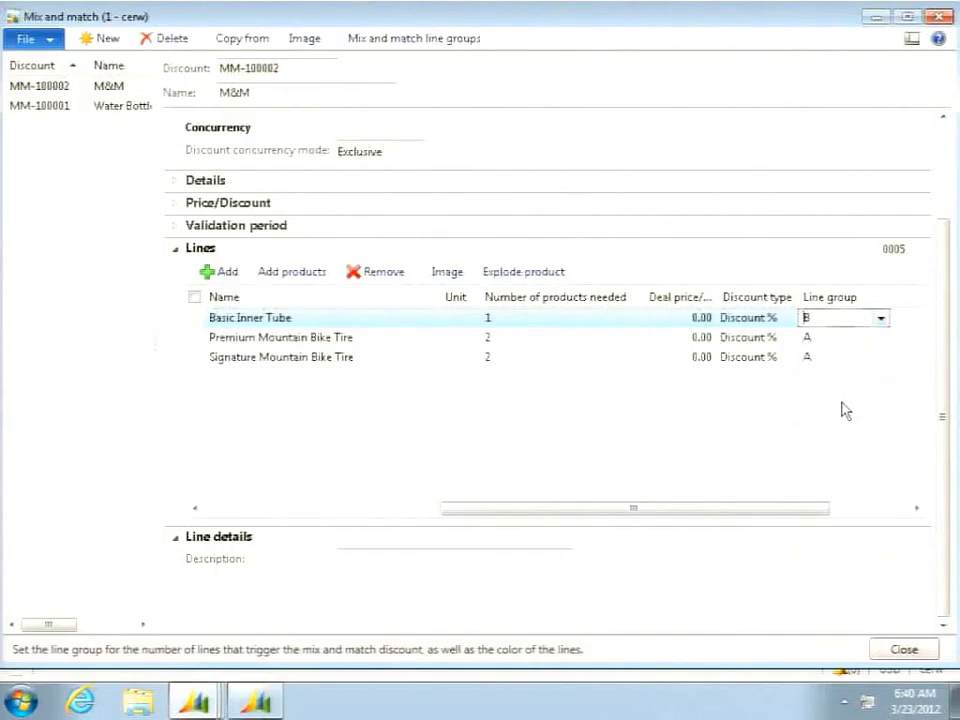
left_click(684, 317)
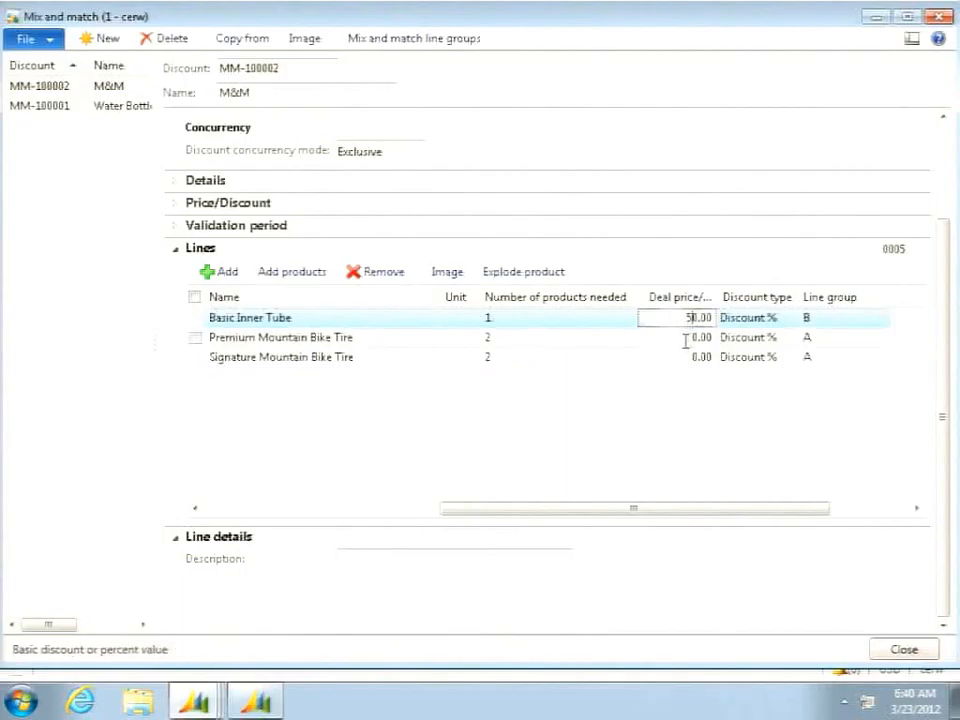
left_click(685, 338)
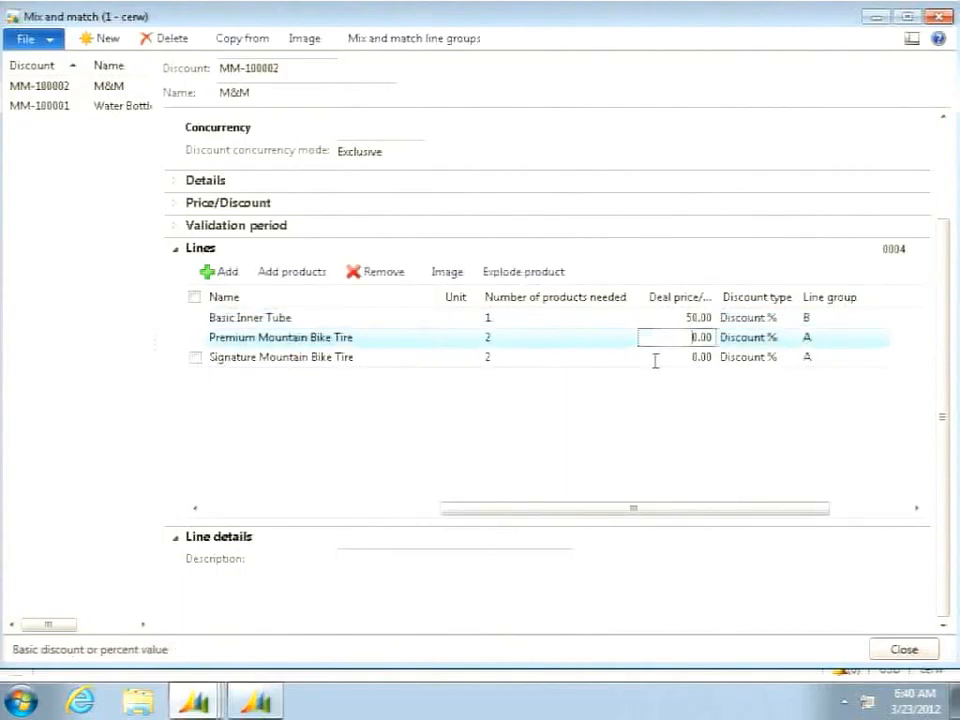
Set the M&M discount's status to Enabled and close the mix and match form
left_click_drag(634, 509, 391, 510)
scroll(578, 251, "up", 3)
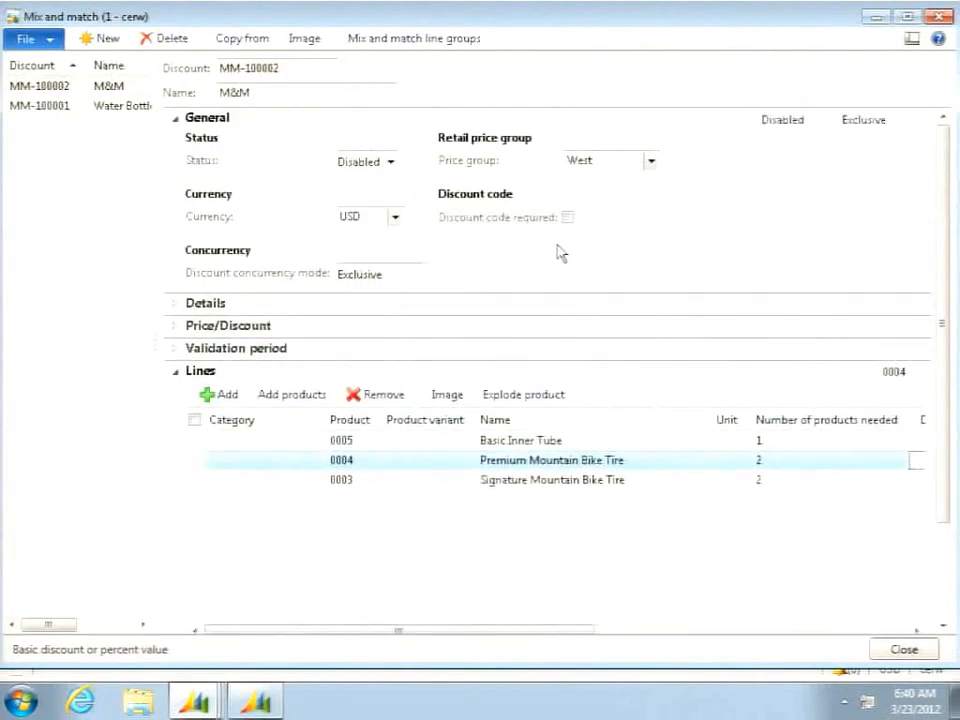
left_click(391, 162)
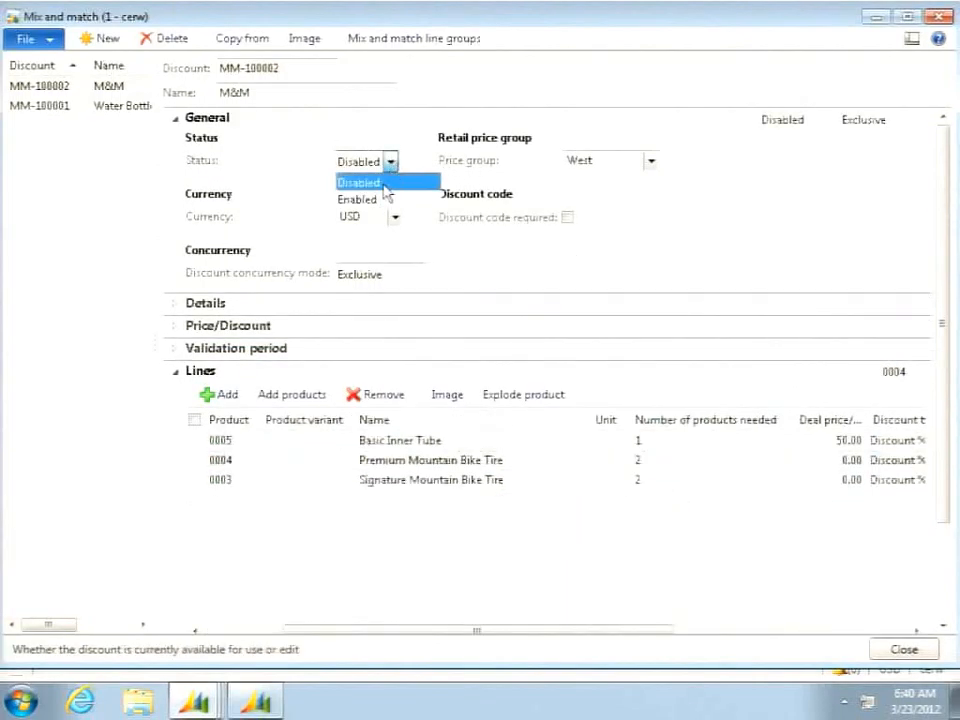
left_click(385, 200)
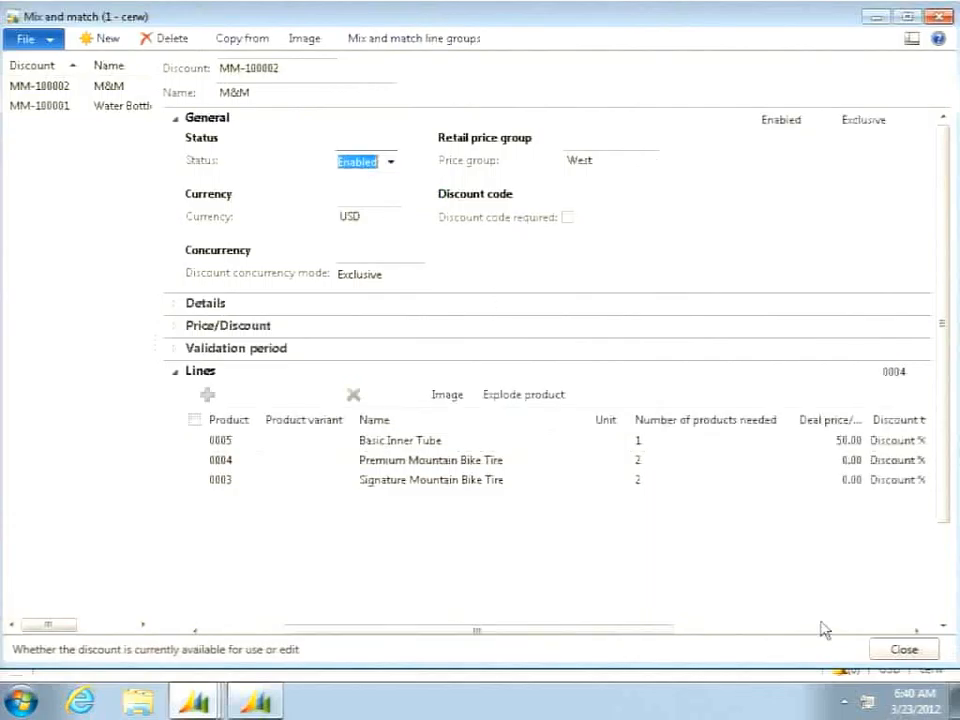
left_click(905, 652)
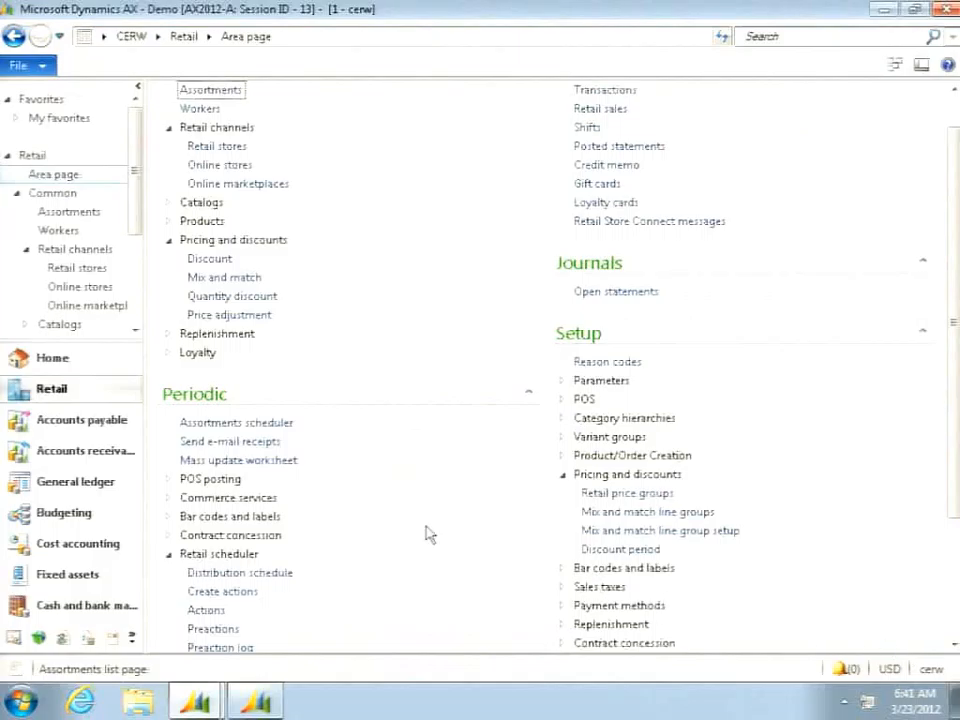
Switch to the distribution schedule and run the discount job N-1020 directly
mouse_move(205, 695)
left_click(215, 655)
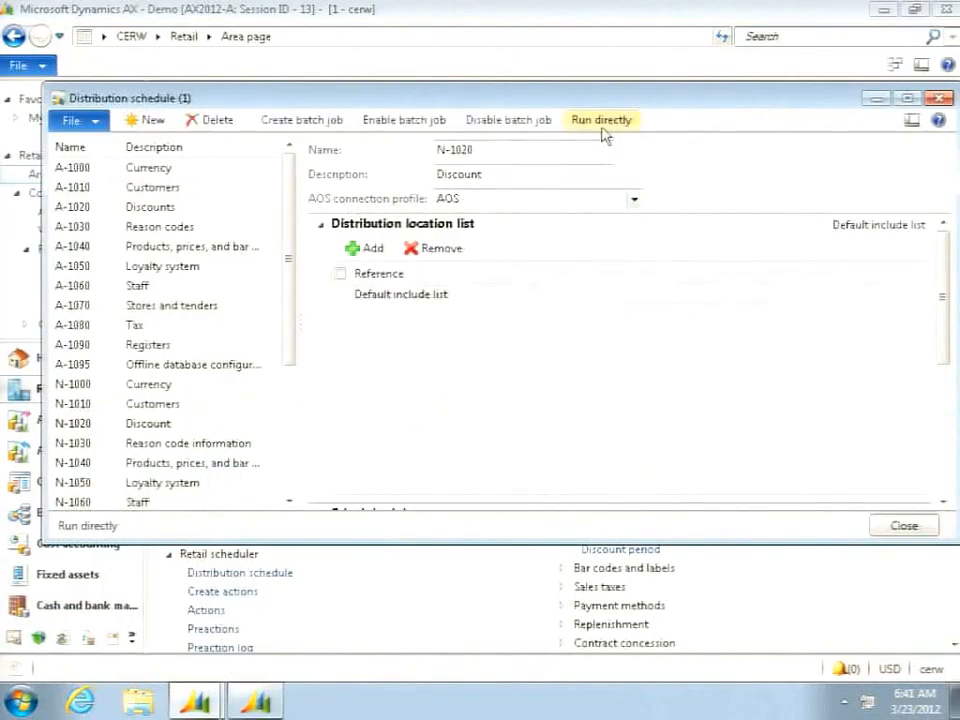
left_click(603, 121)
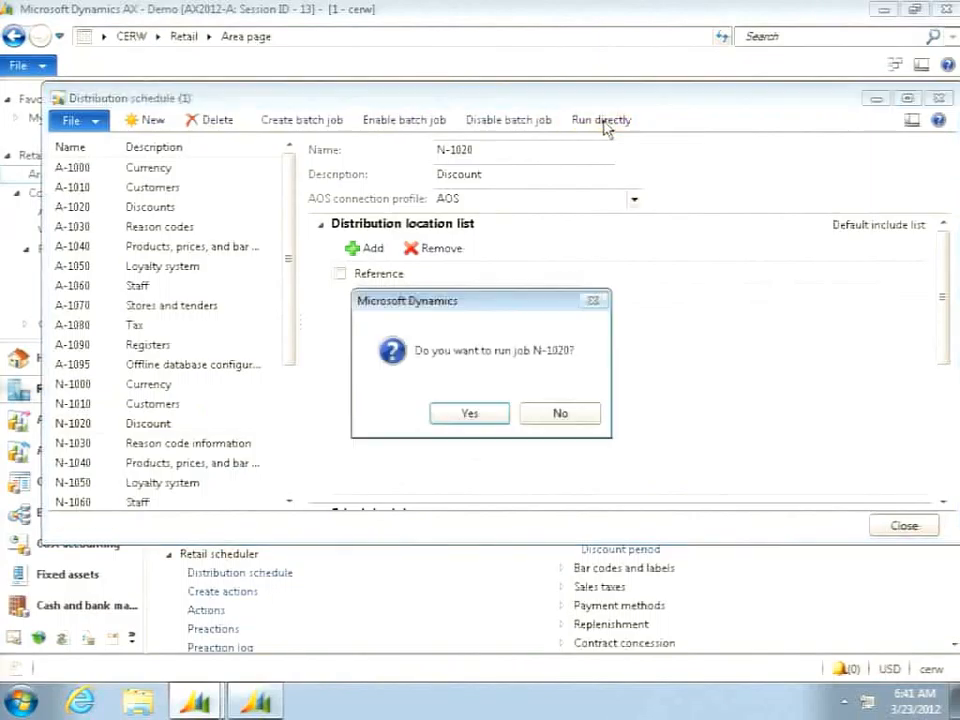
left_click(476, 421)
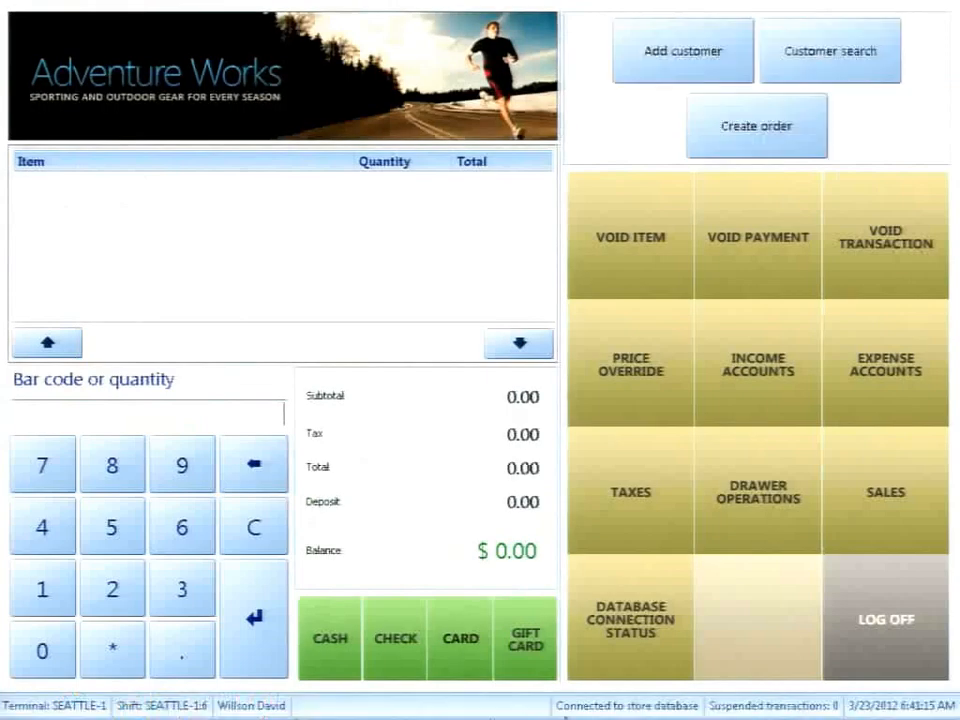
Switch to the POS, ring up products 0003, 0005 and 0004, and pay the full amount due in cash
type("0003")
key("Return")
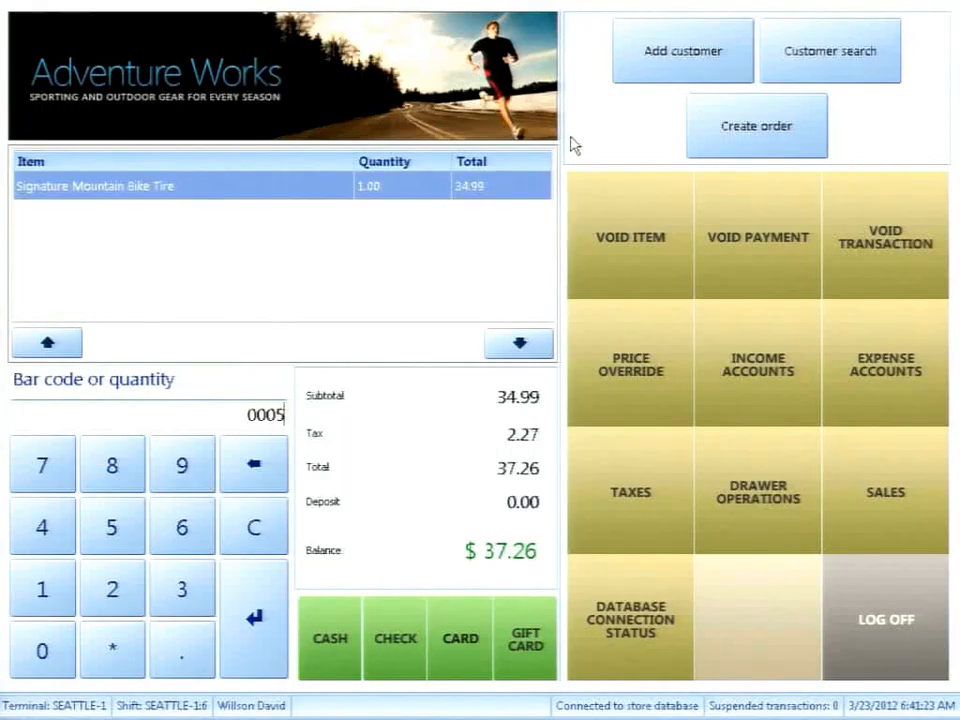
key("Return")
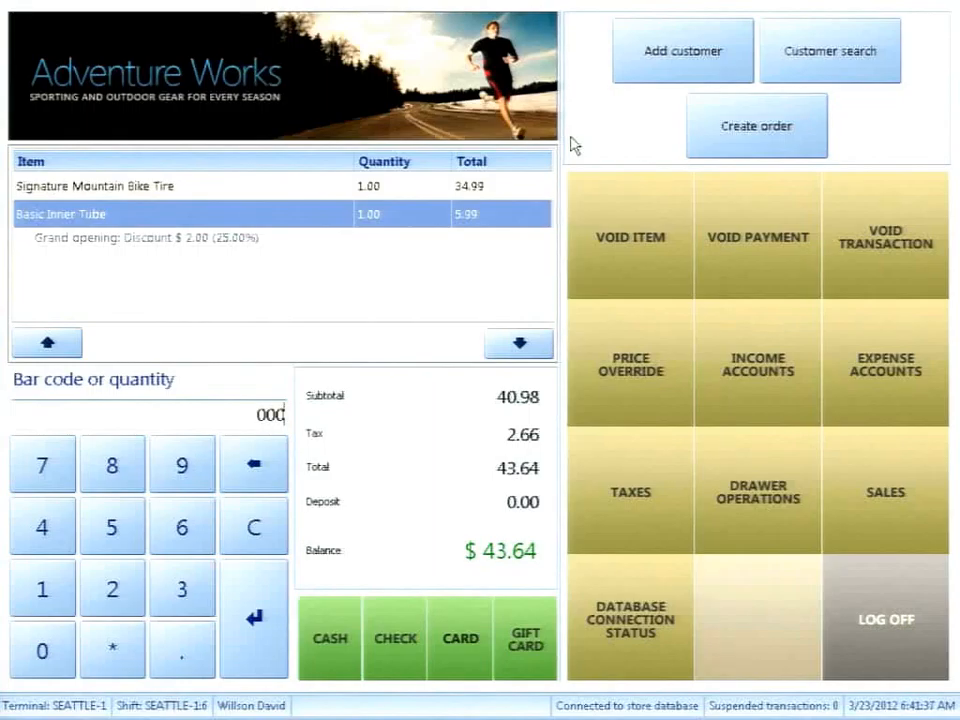
type("4")
key("Return")
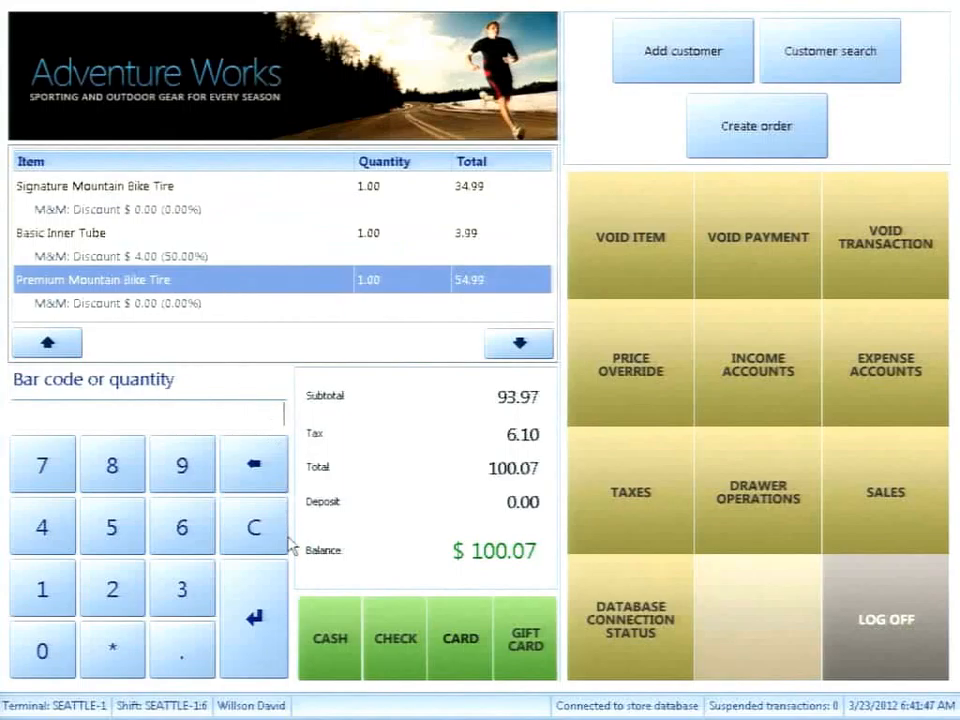
left_click(333, 650)
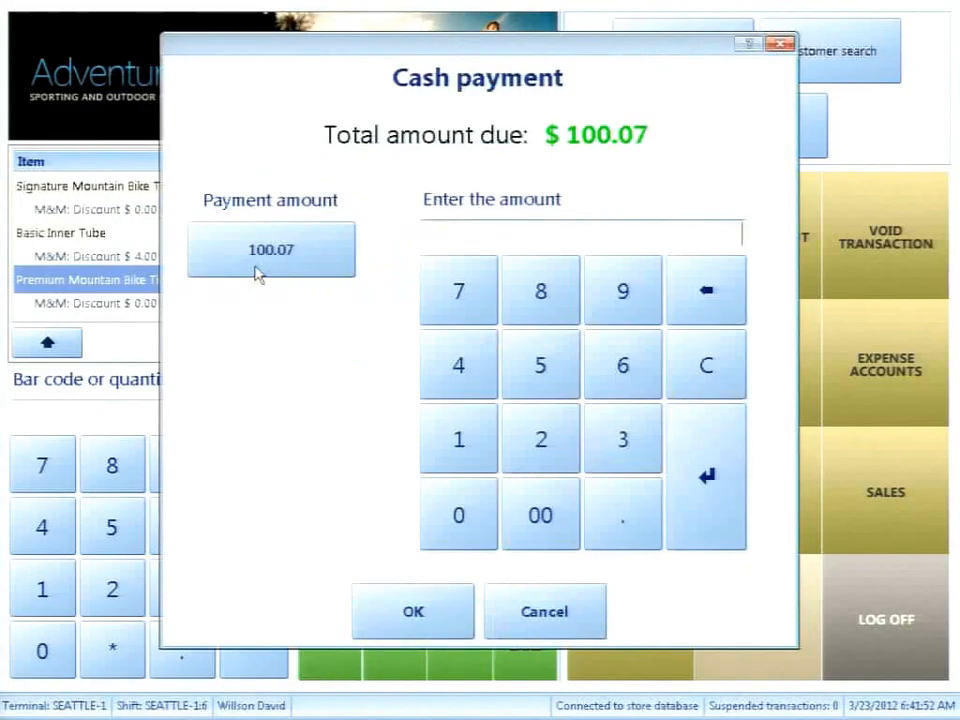
left_click(265, 255)
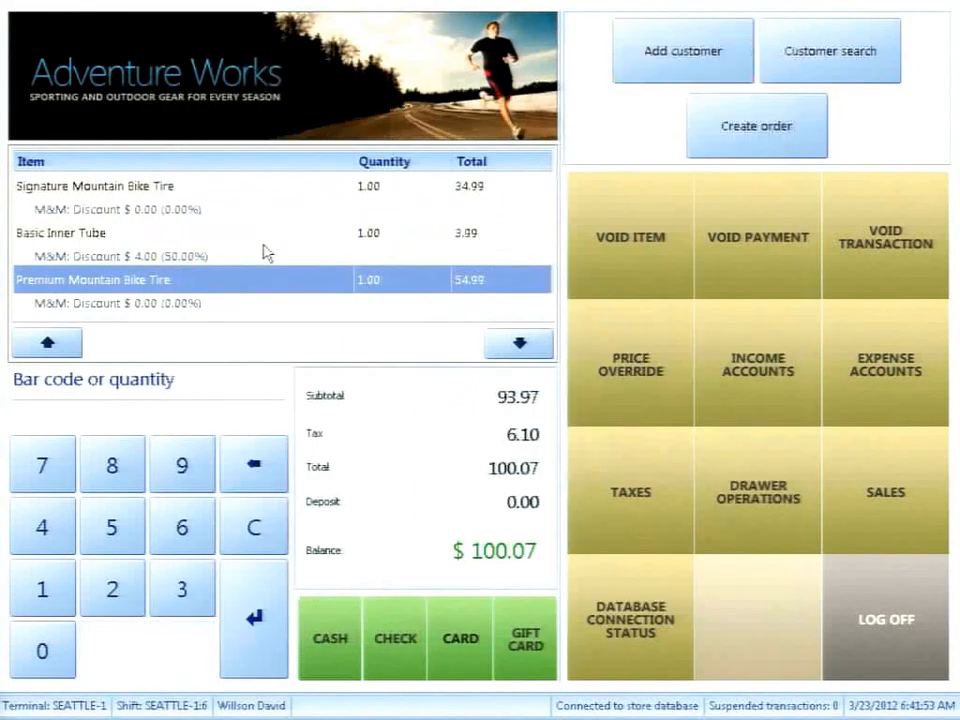
mouse_move(958, 2)
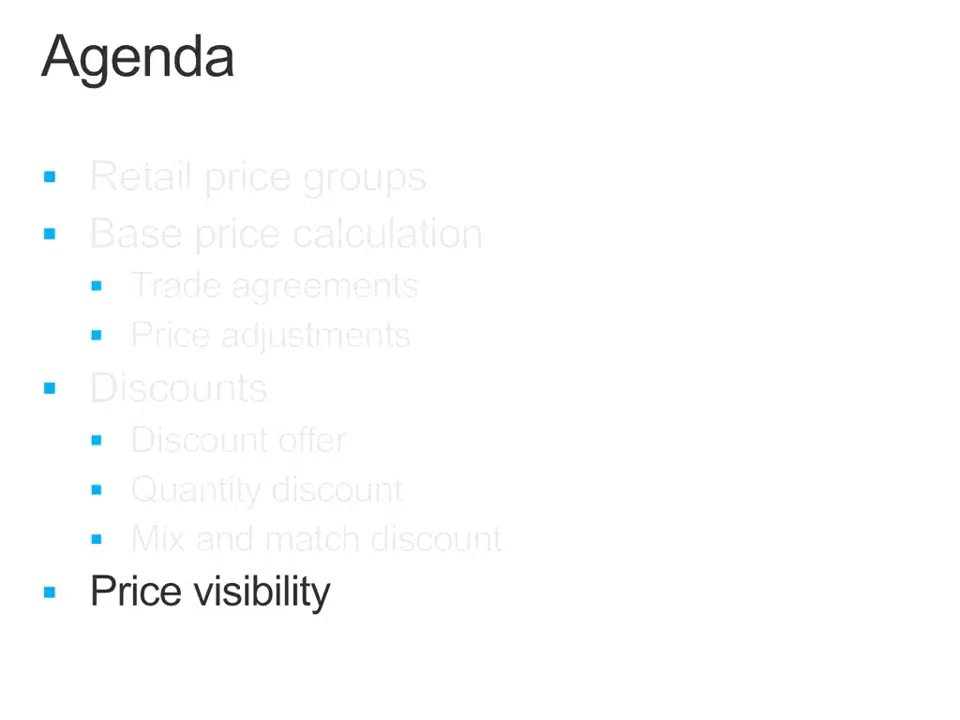
key("Right")
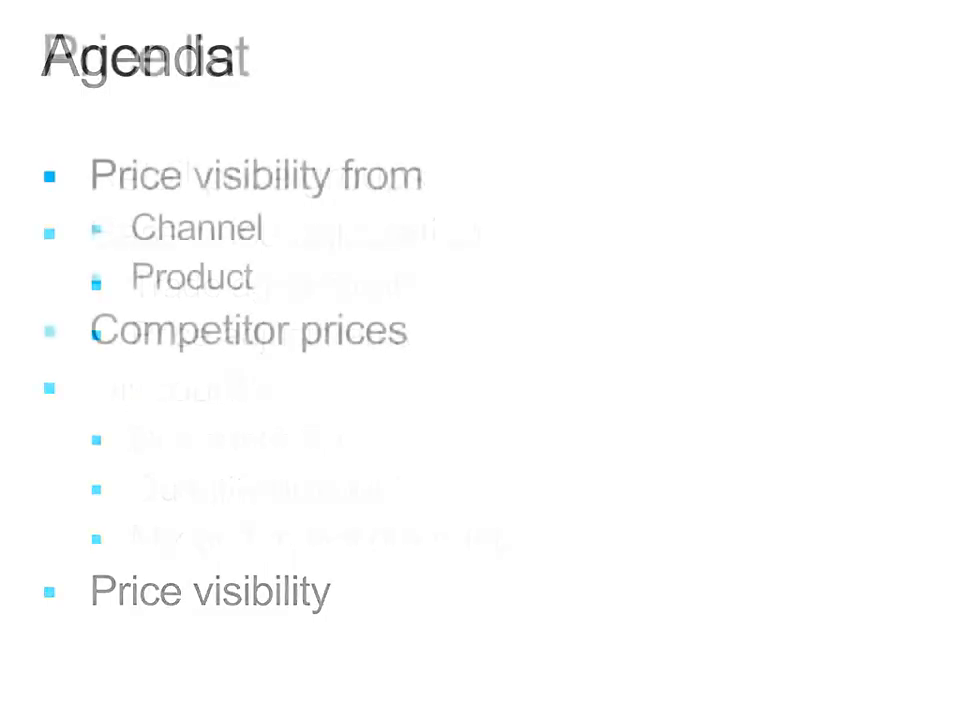
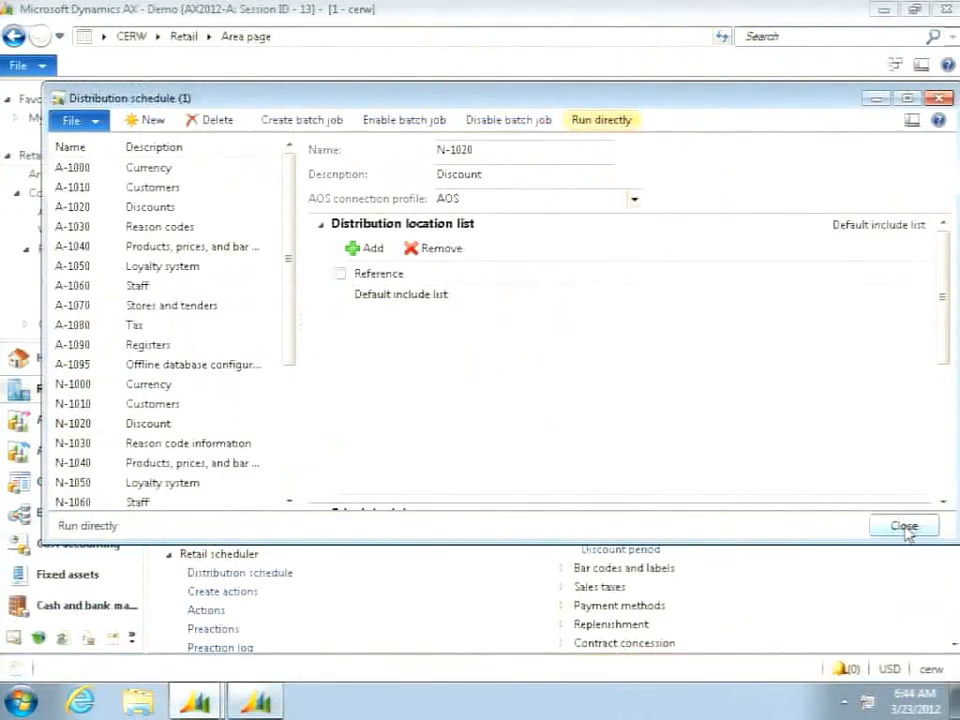
Switch back to Dynamics AX, close the distribution schedule and view the price list of the Adventure Works Seattle retail store
left_click(905, 527)
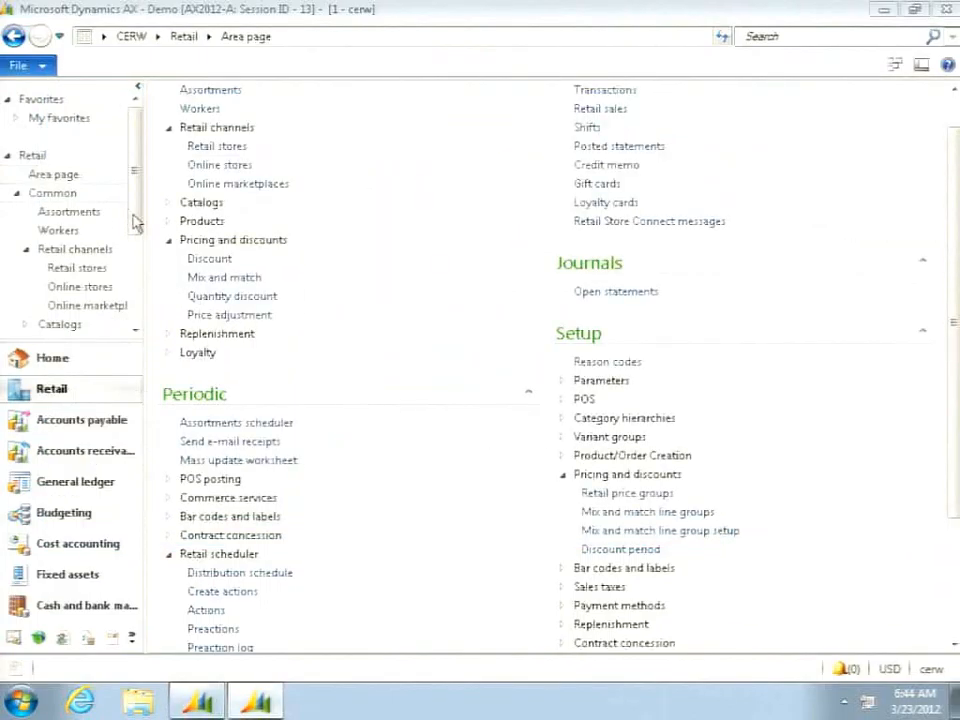
left_click(200, 146)
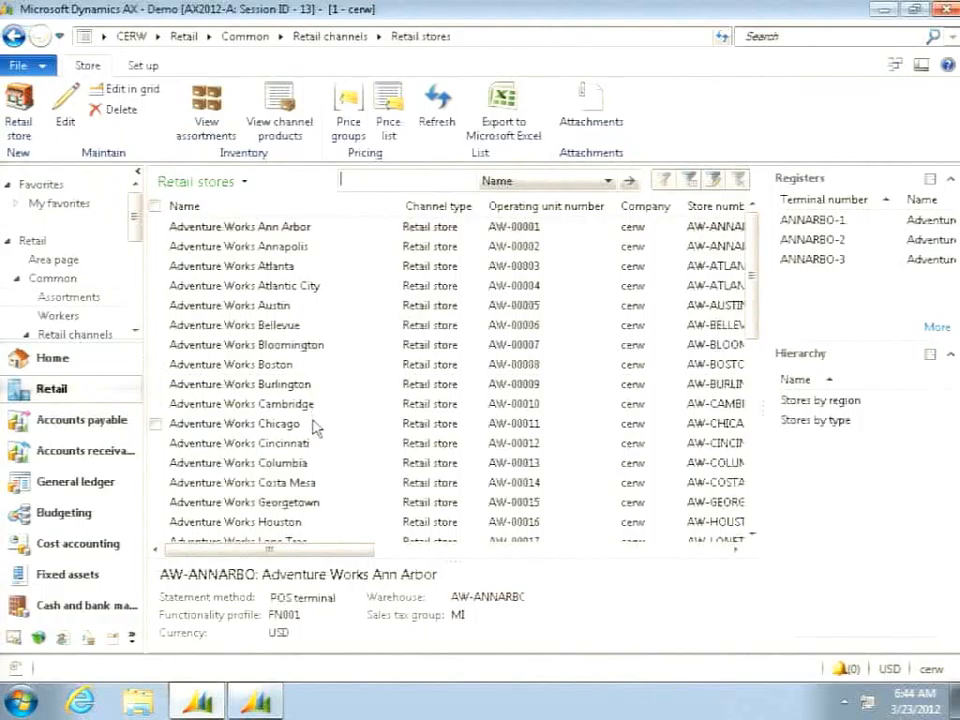
scroll(315, 430, "down", 4)
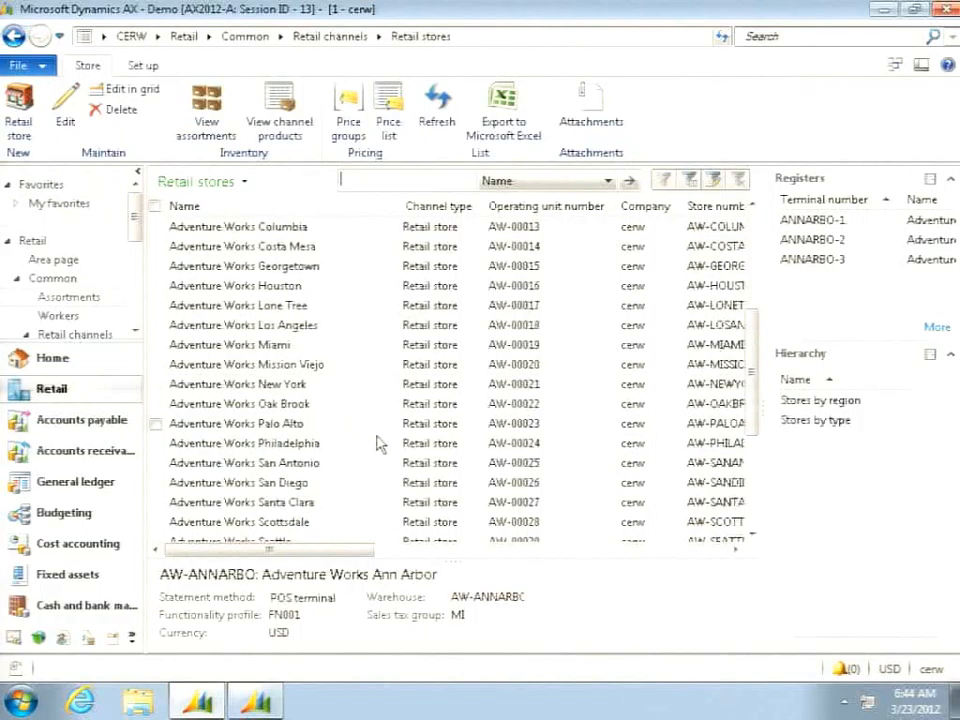
scroll(377, 440, "down", 1)
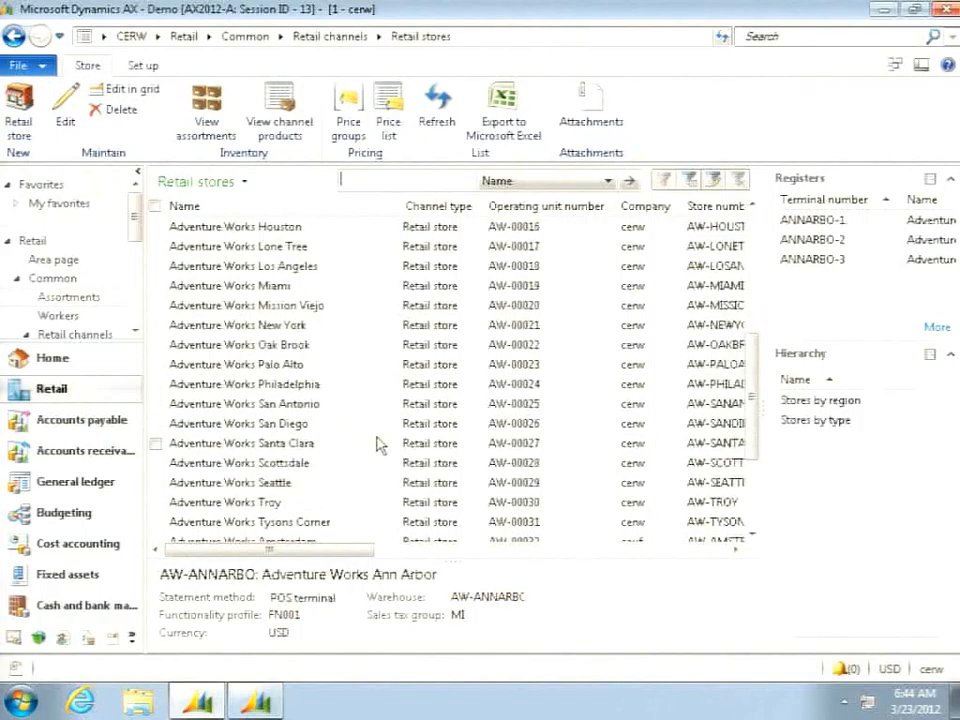
left_click(225, 484)
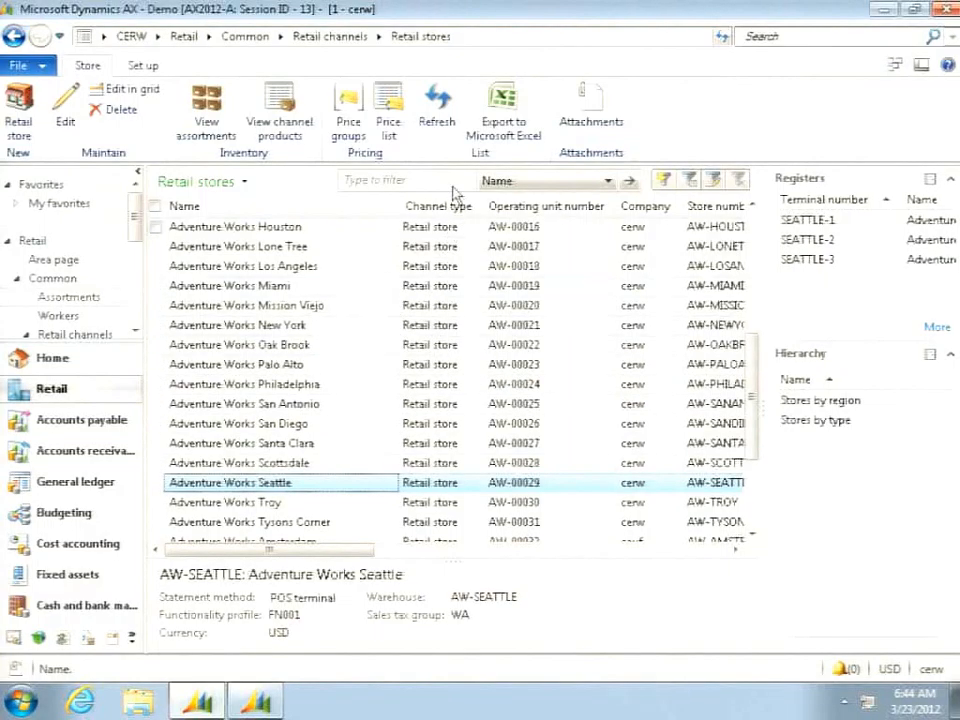
left_click(391, 106)
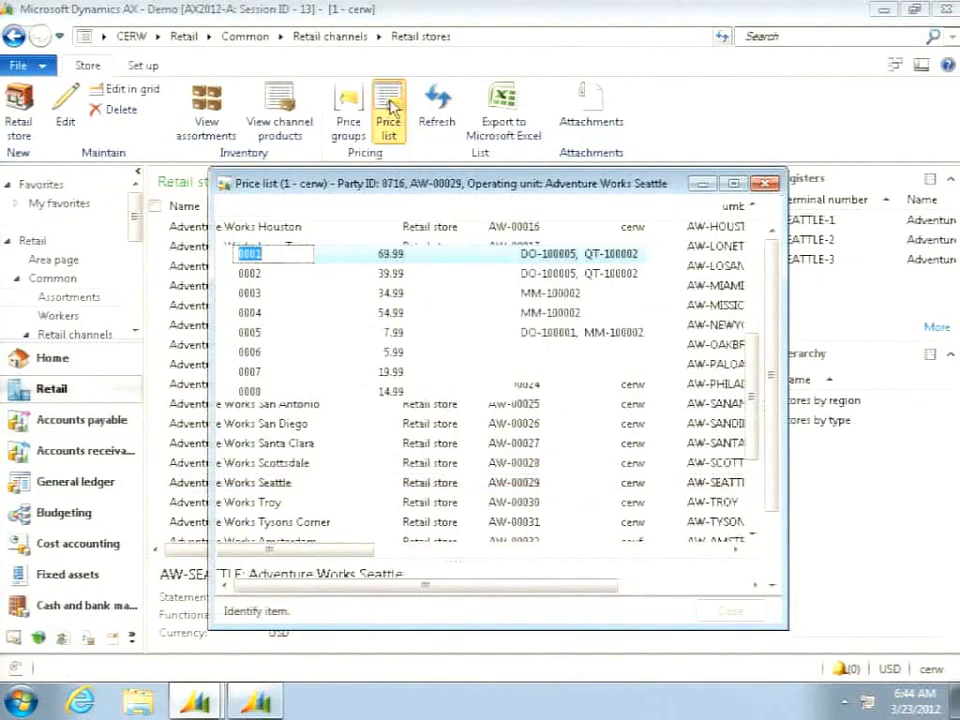
left_click_drag(424, 190, 337, 45)
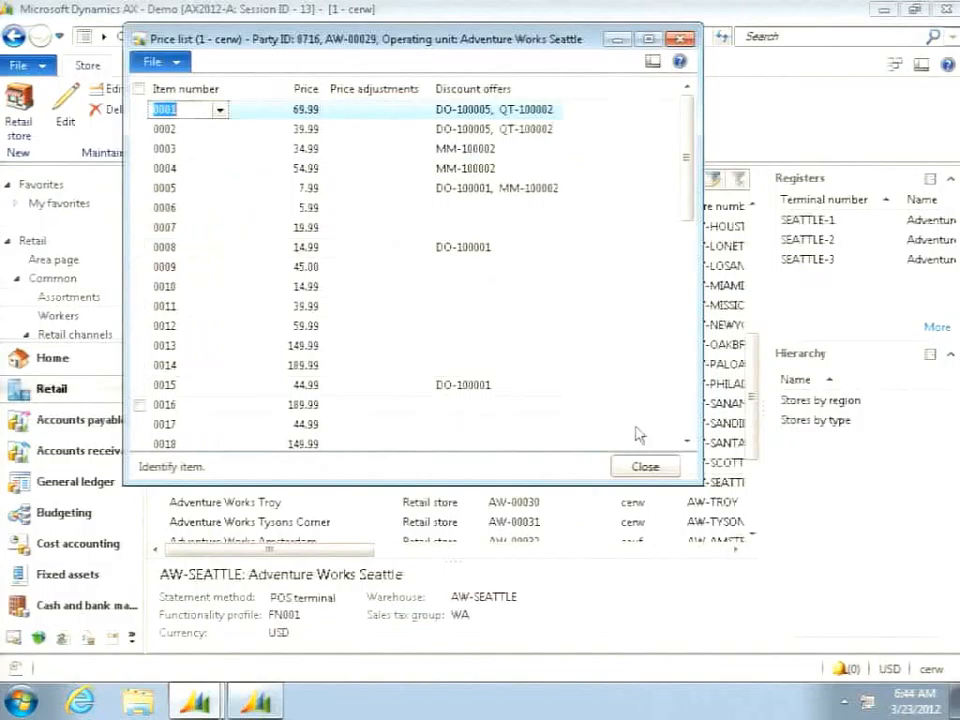
Enlarge the Seattle store's price list to review its discount offers, close it and open the retail released products by category
left_click_drag(703, 488, 735, 655)
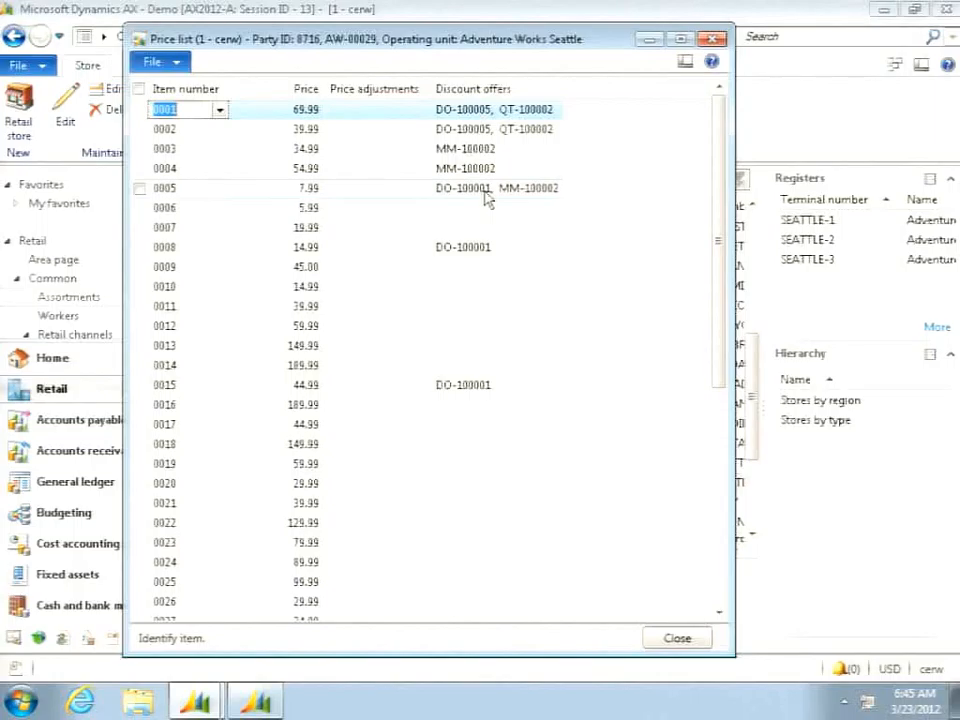
left_click(677, 639)
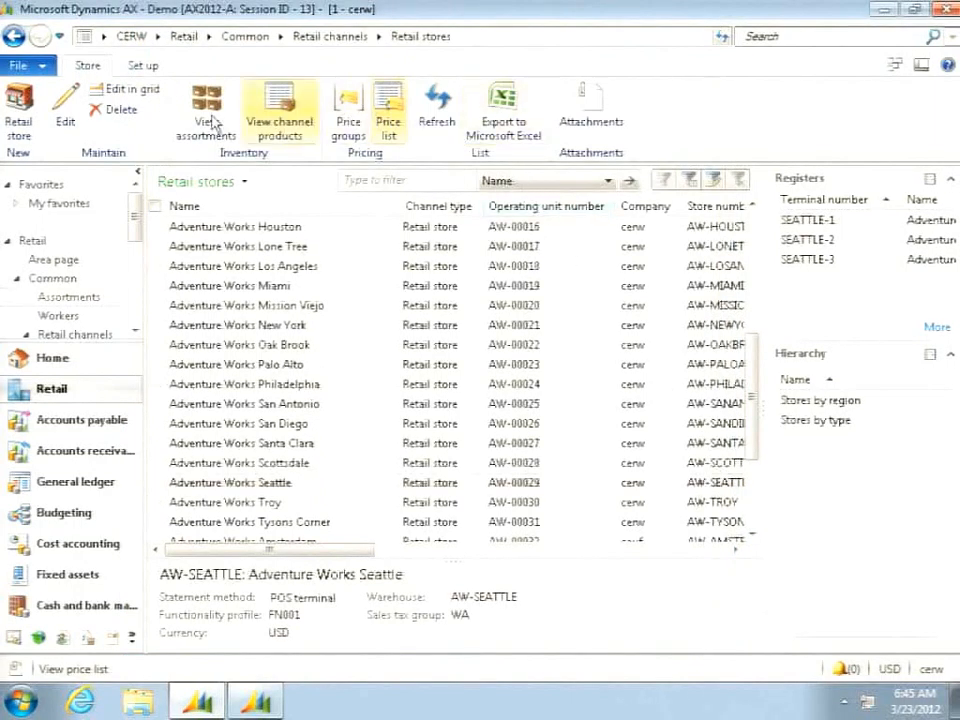
left_click(184, 36)
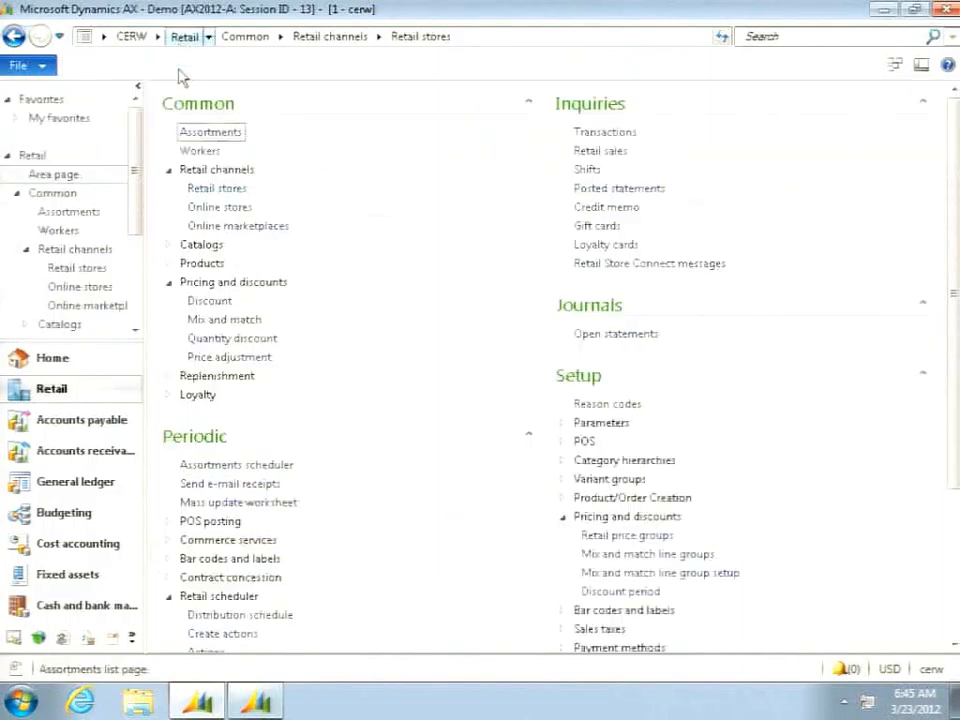
left_click(170, 263)
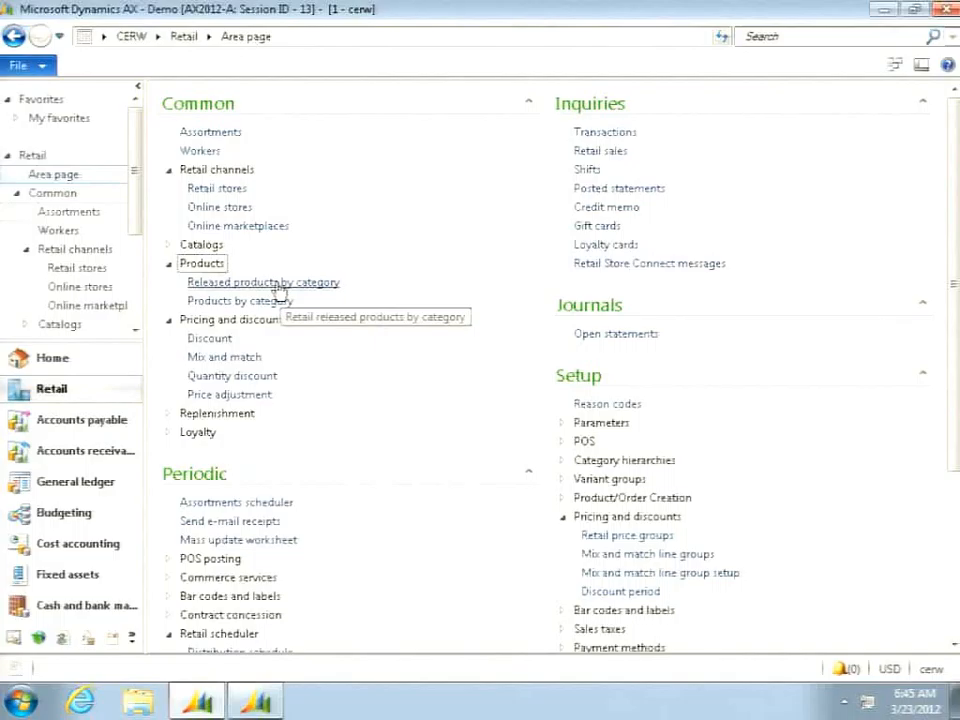
left_click(277, 284)
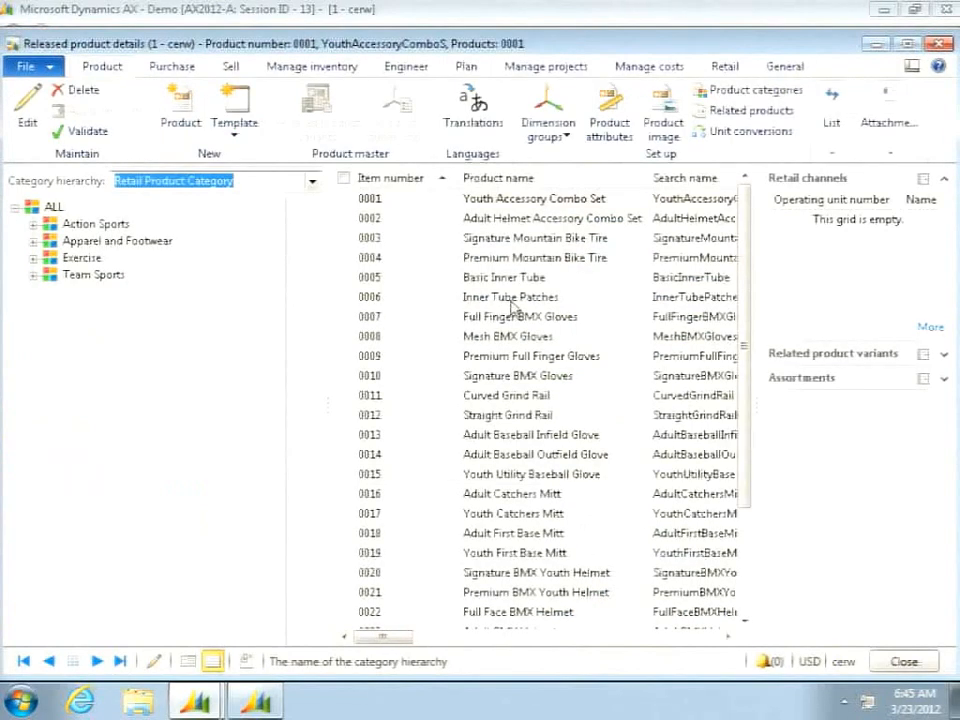
View the retail price list by store for product 0002, then close the price list and the released product details
left_click(380, 222)
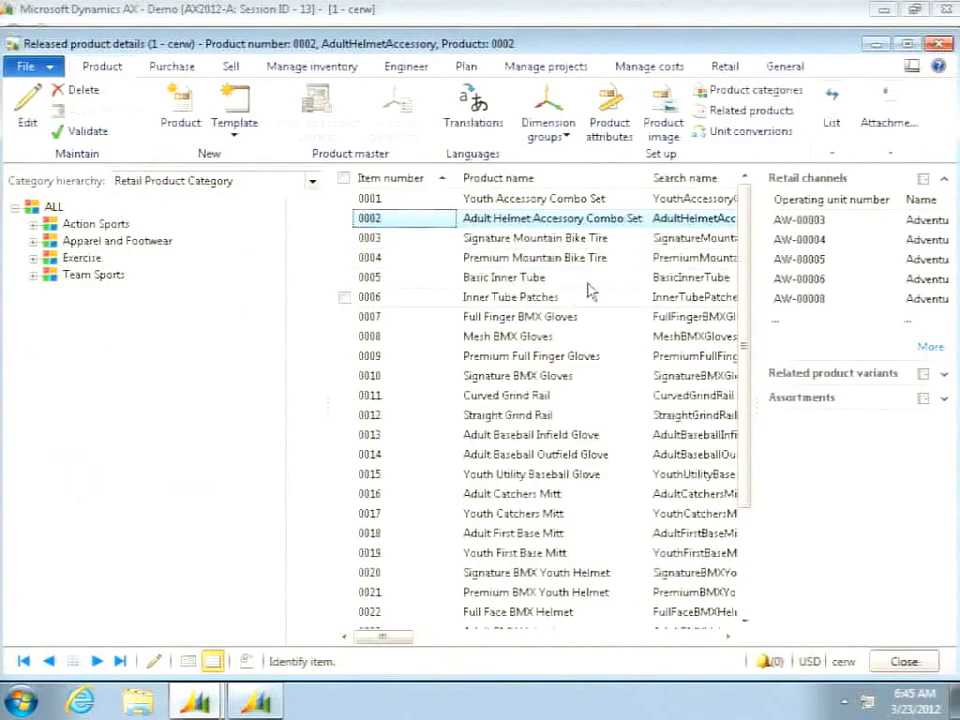
left_click(722, 66)
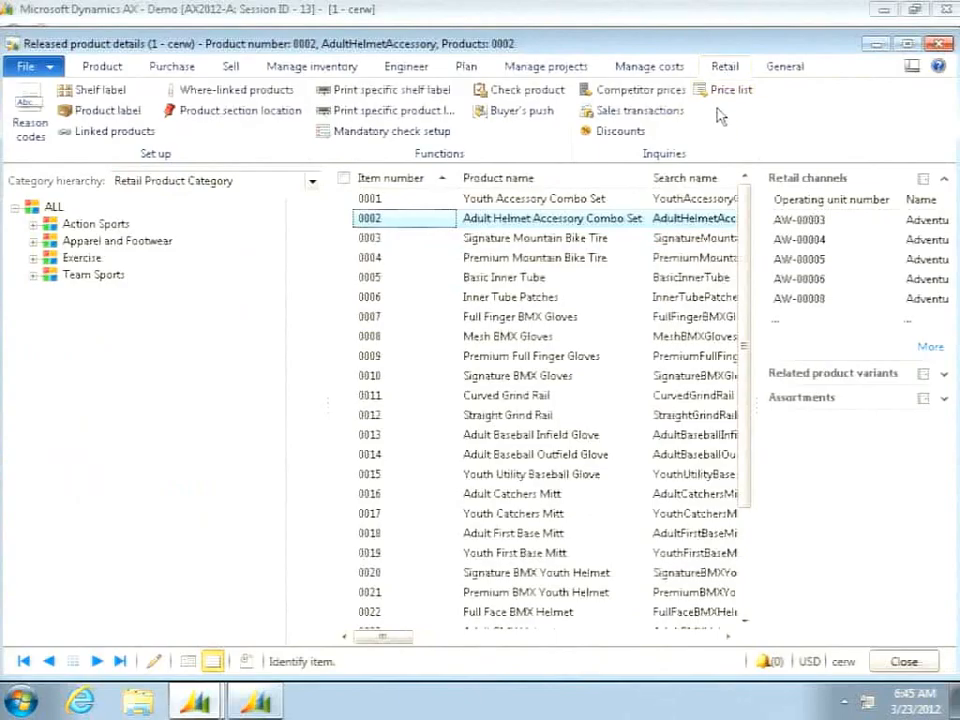
left_click(724, 90)
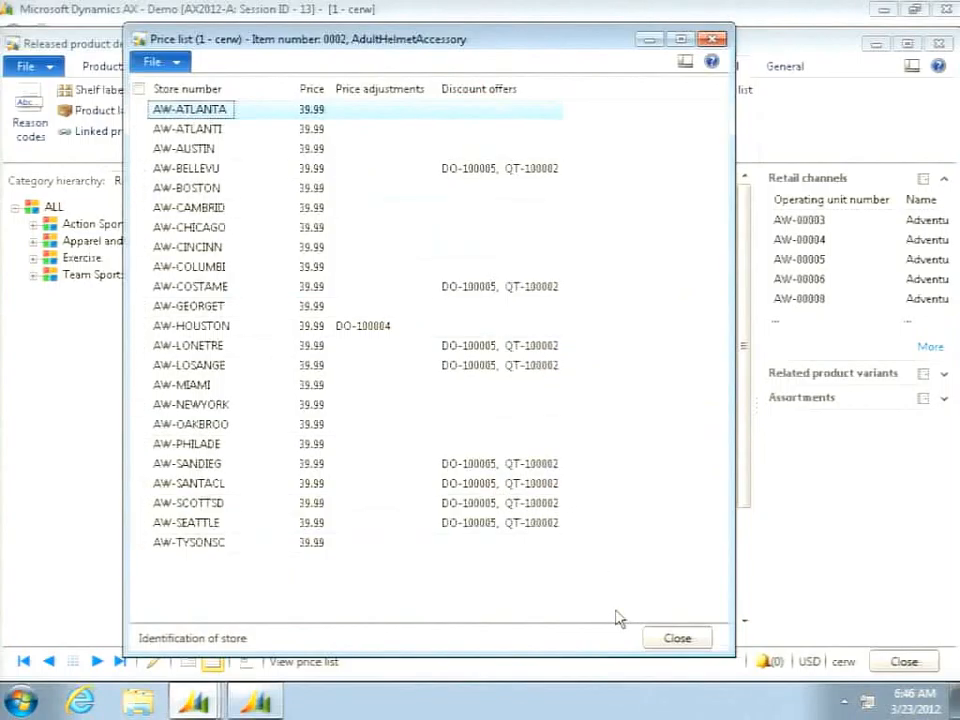
left_click(677, 639)
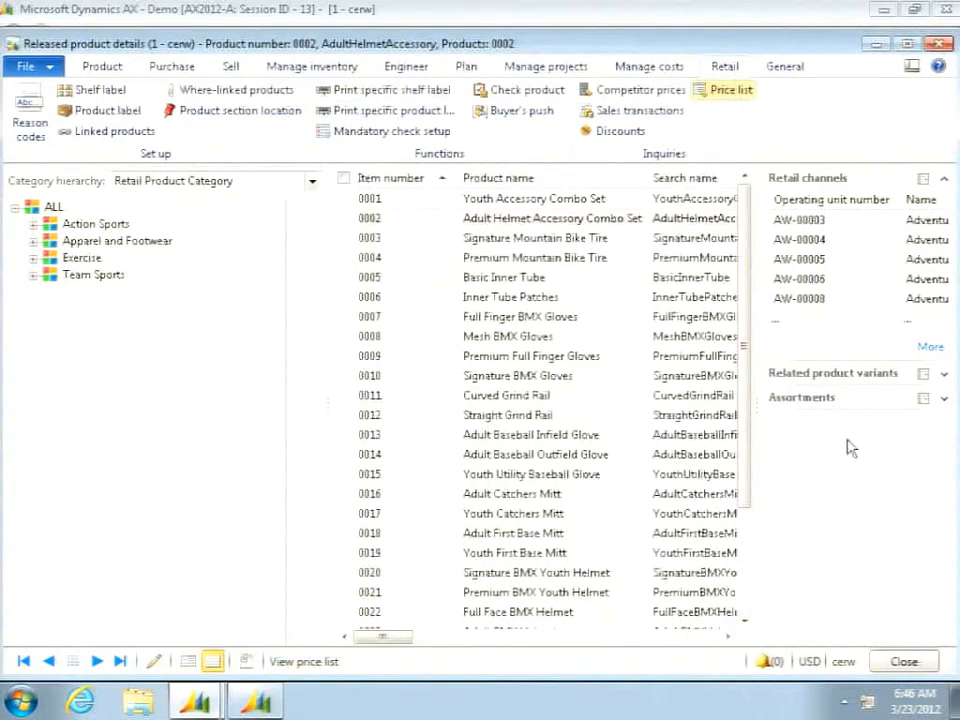
left_click(905, 663)
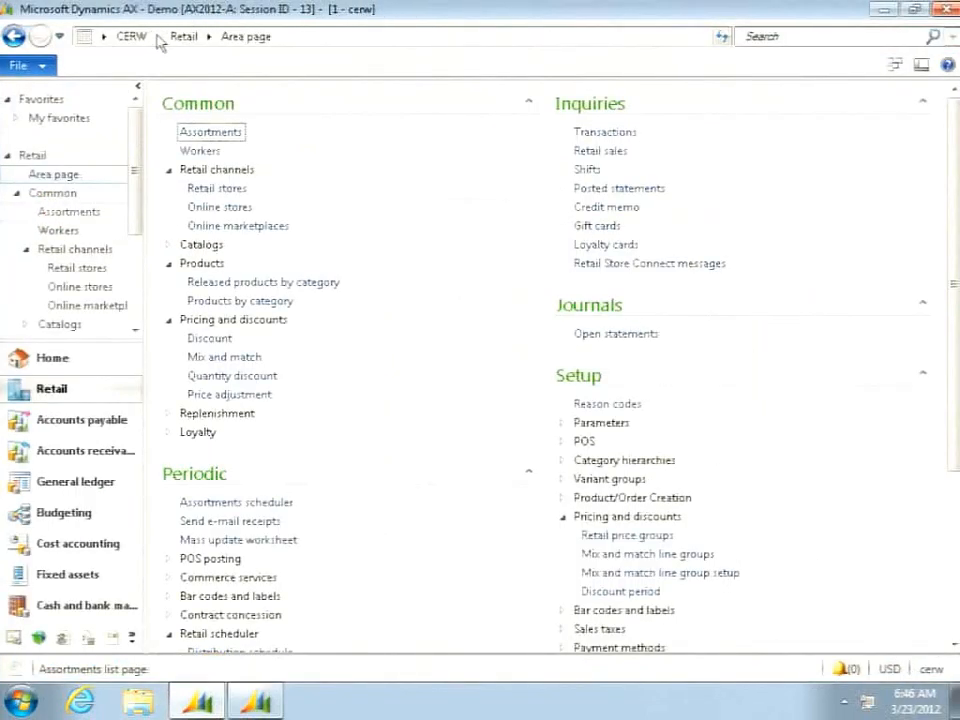
Go to the Sales and marketing module and open the inquiry for current prices and discounts
left_click(158, 38)
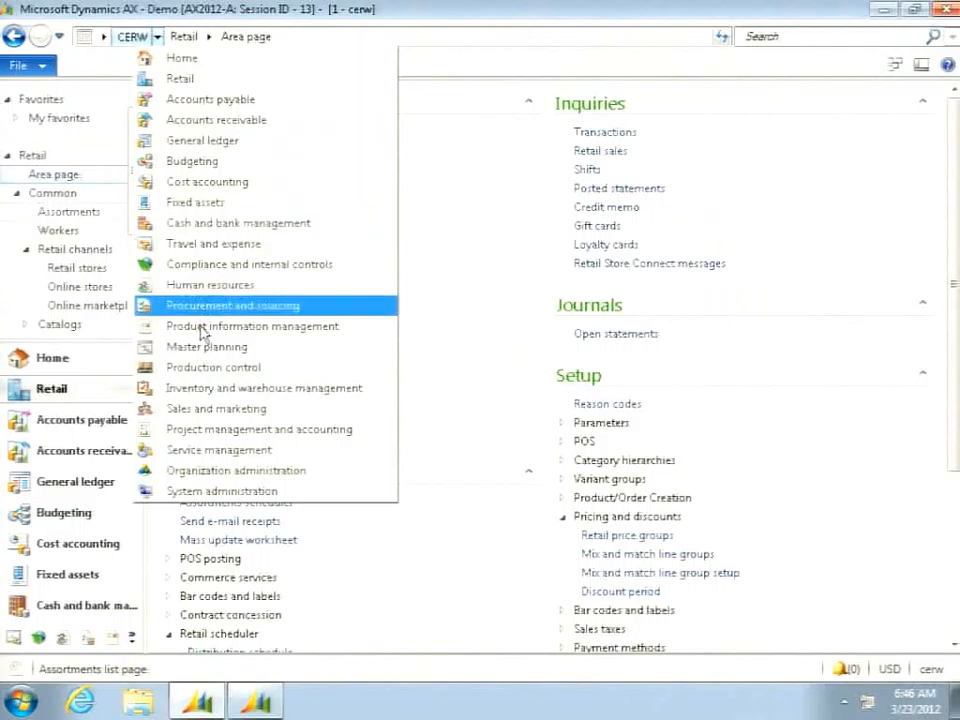
left_click(204, 410)
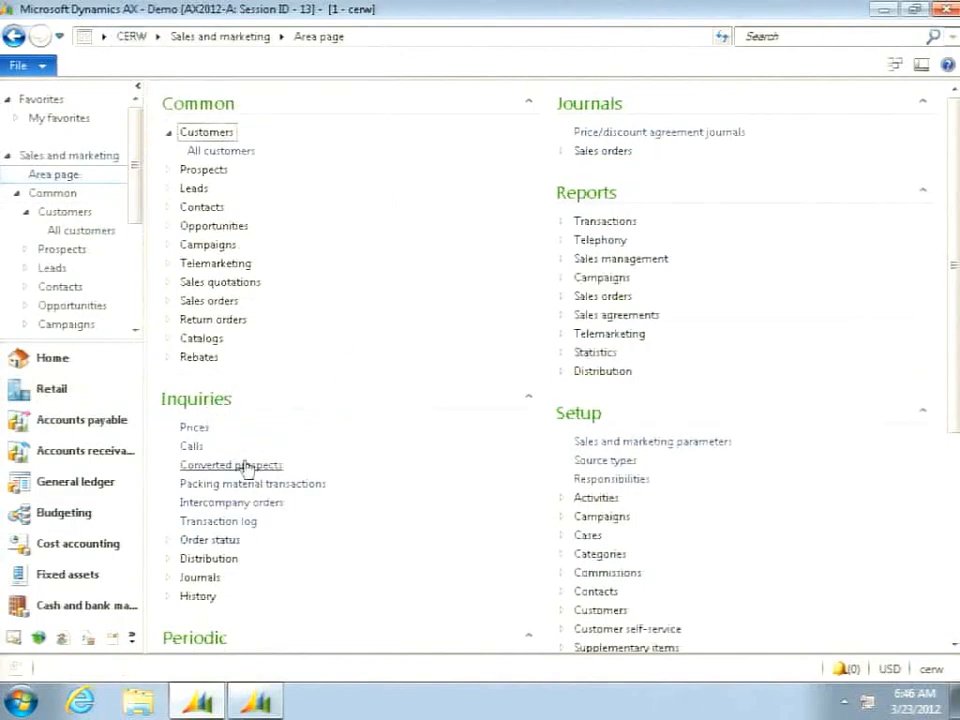
left_click(194, 429)
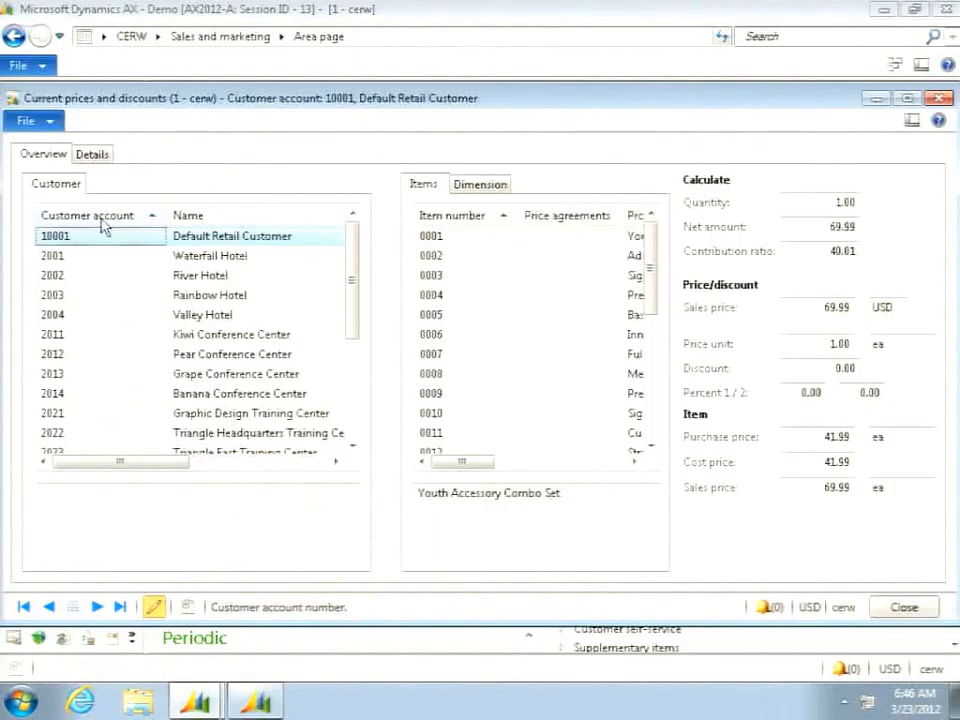
Calculate the net amount for customer River Hotel buying item 0003 with a quantity of 2
left_click(53, 275)
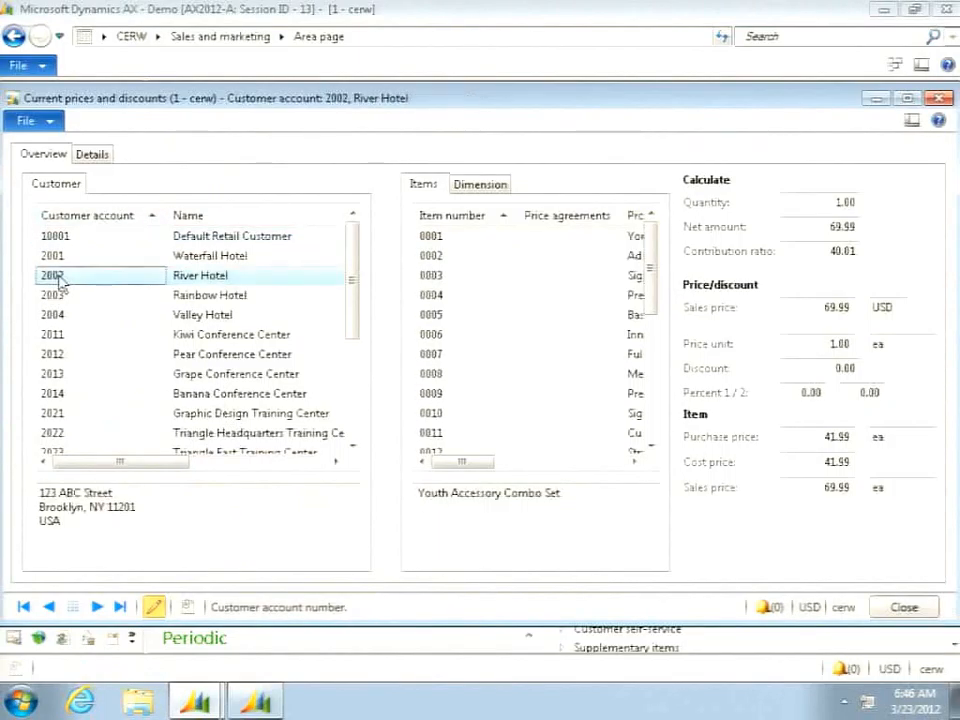
left_click(580, 278)
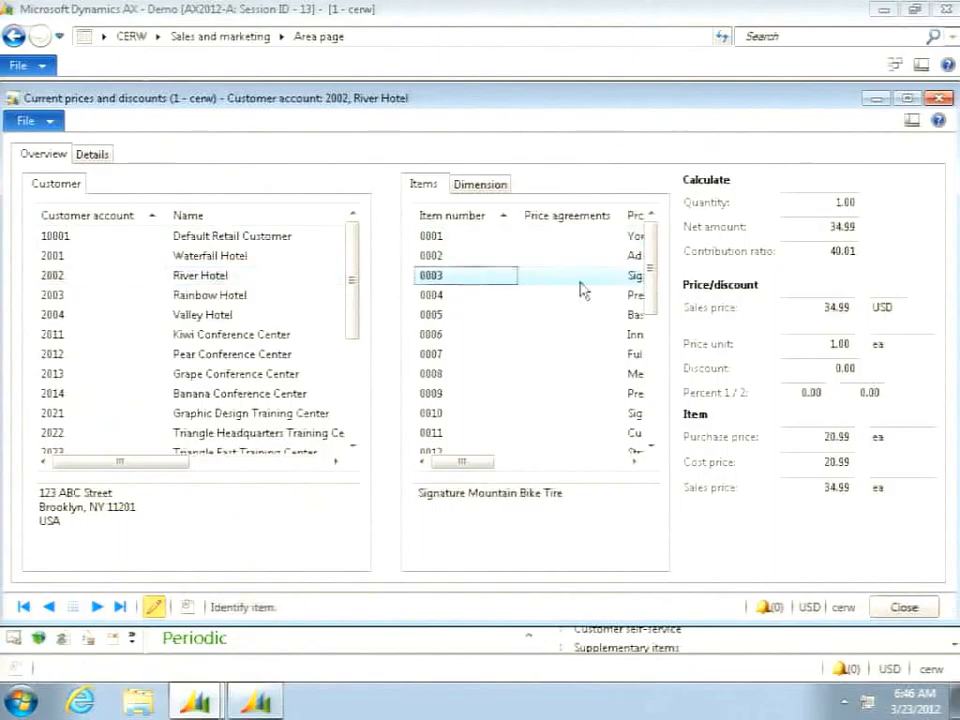
left_click(828, 201)
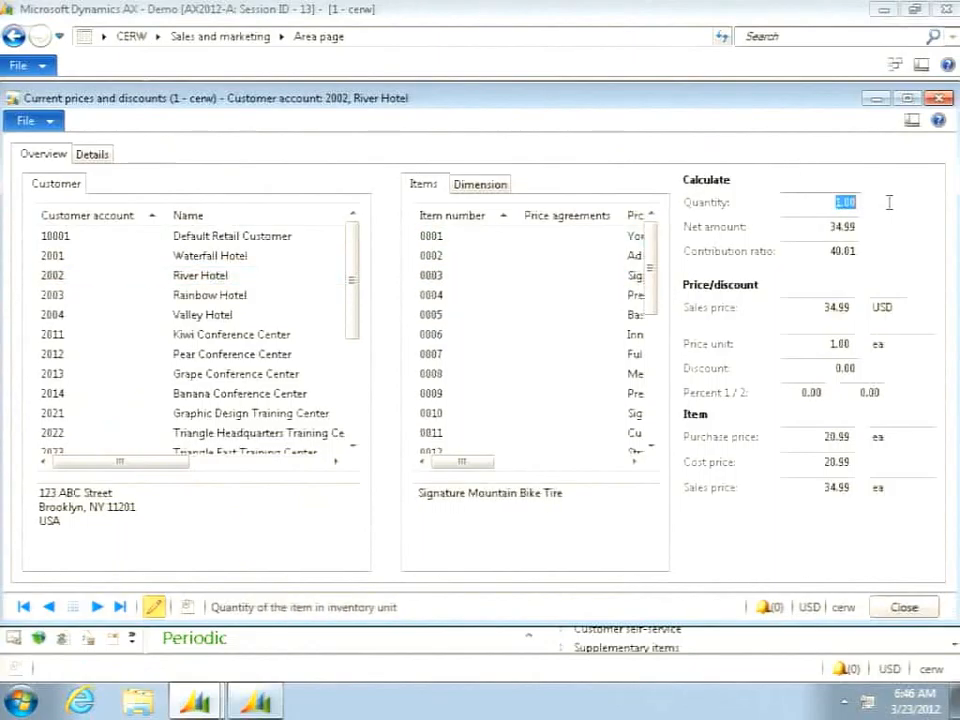
type("2")
left_click(843, 228)
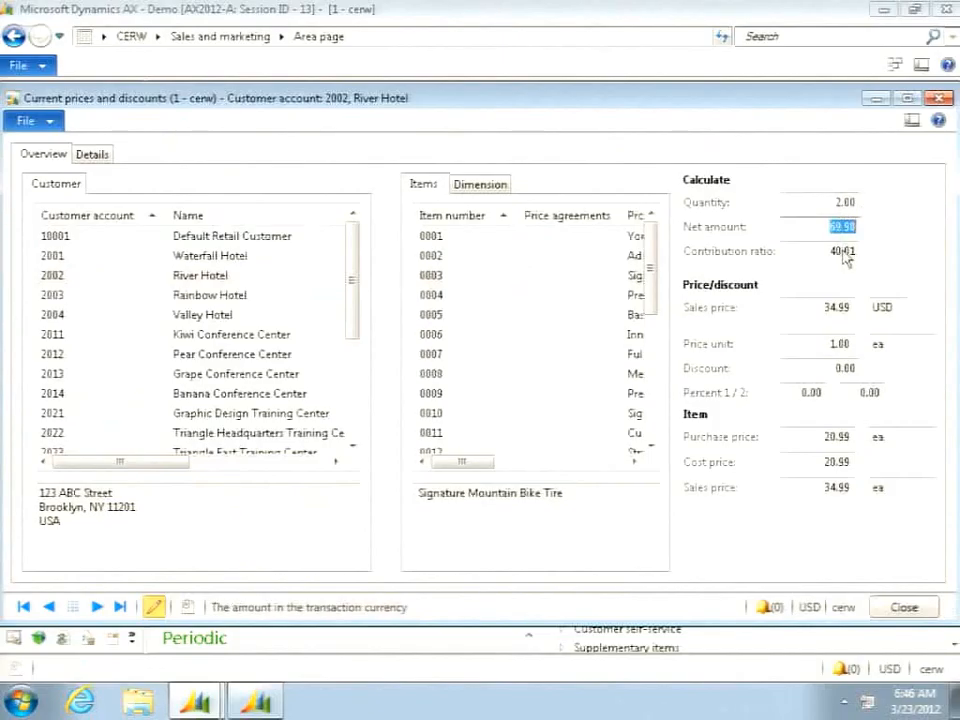